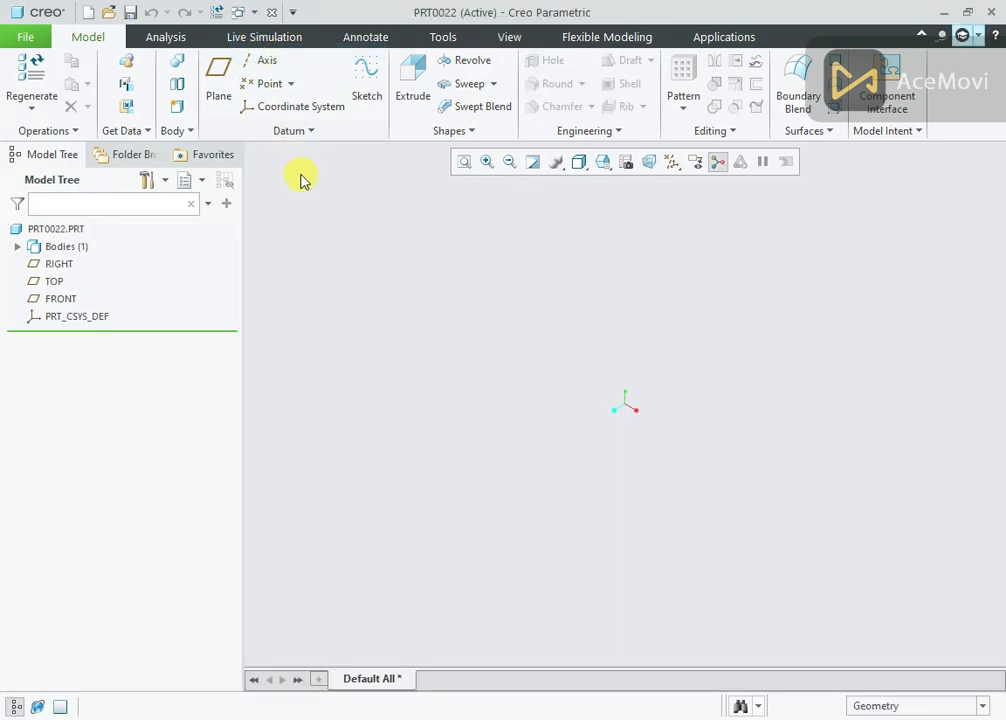
# - Show all datum features and start an extrusion sketch on the TOP plane, oriented to the 2D sketch view
pyautogui.click(670, 162)
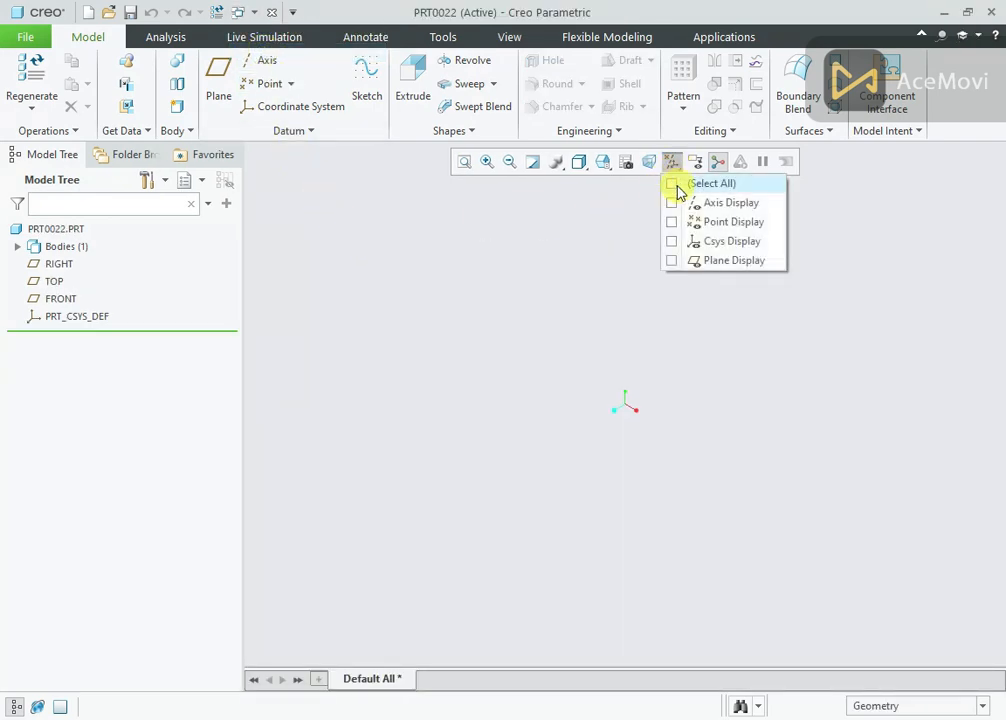
pyautogui.click(676, 184)
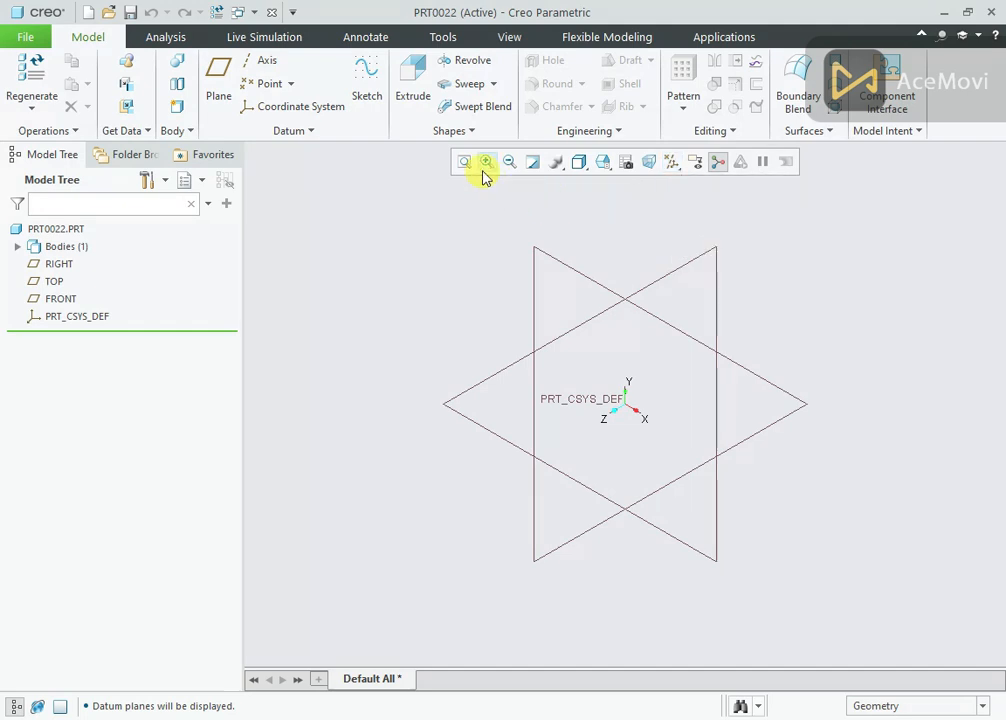
pyautogui.click(56, 283)
pyautogui.click(64, 165)
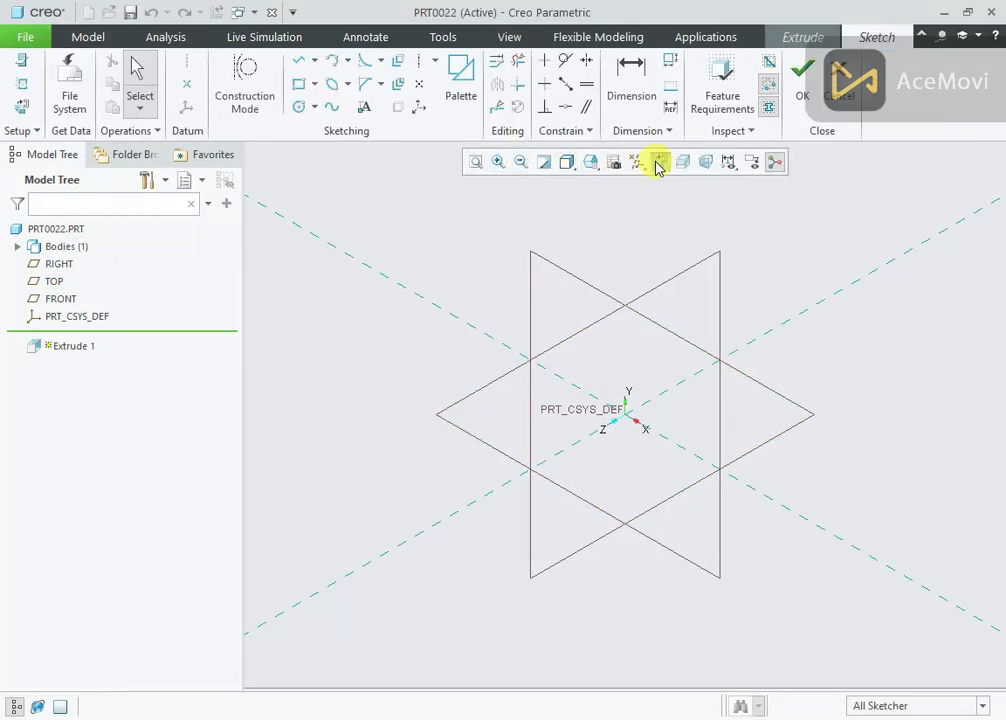
pyautogui.click(658, 163)
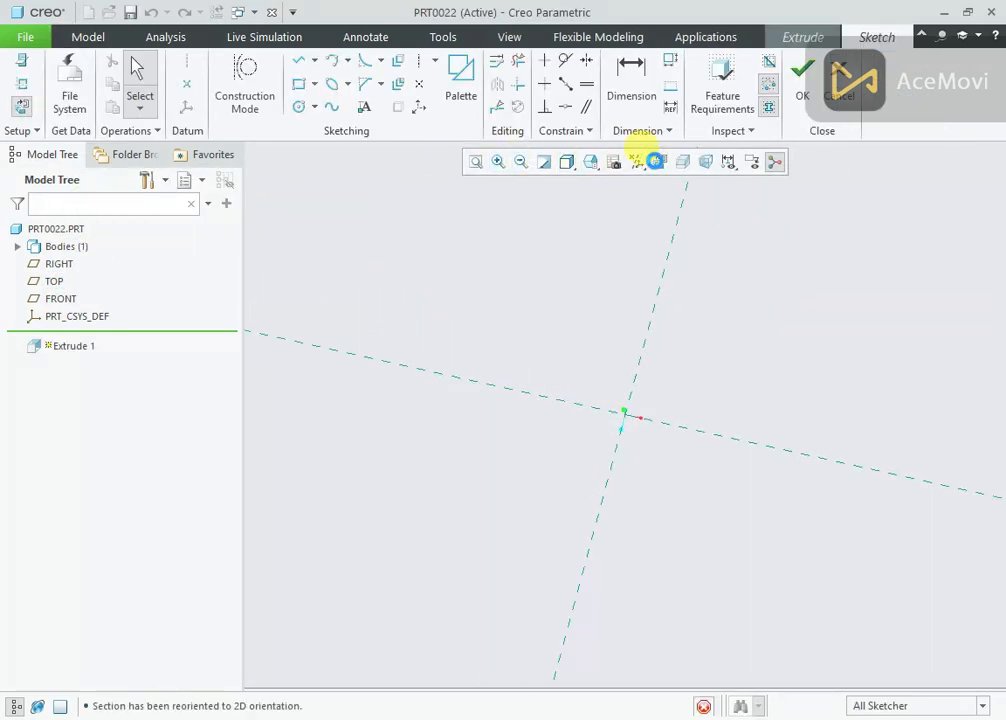
# - Sketch a center rectangle about 354 wide and 300 high, centred on the origin
pyautogui.click(315, 84)
pyautogui.click(326, 143)
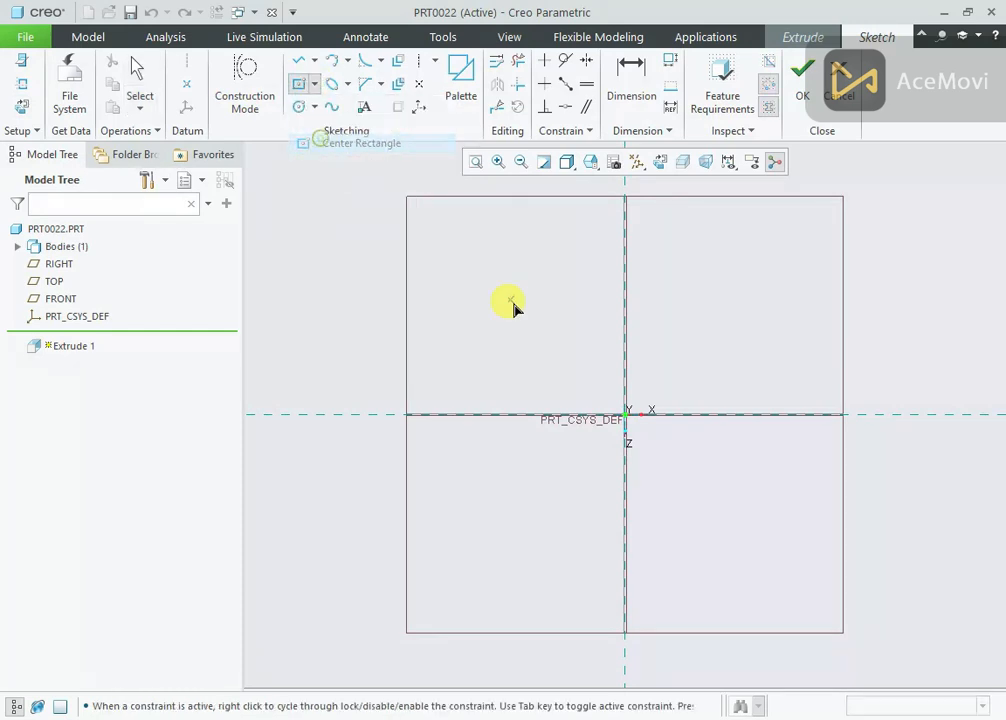
pyautogui.click(631, 411)
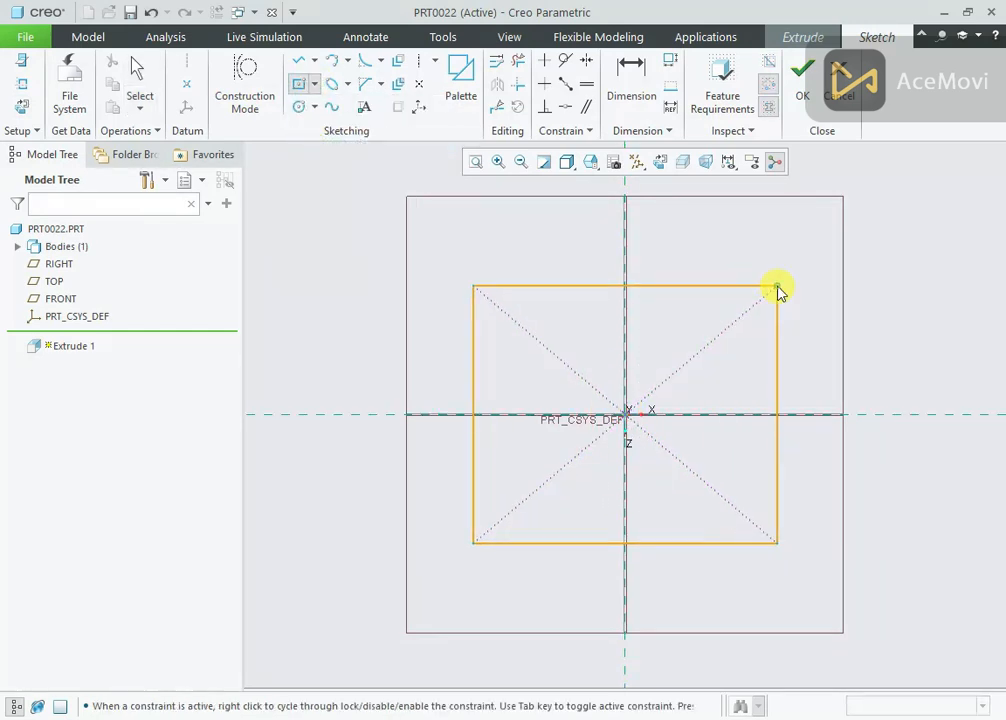
pyautogui.click(776, 263)
pyautogui.middleClick(776, 263)
# - Set the rectangle's width to 84.0 and its height to 70
pyautogui.doubleClick(596, 262)
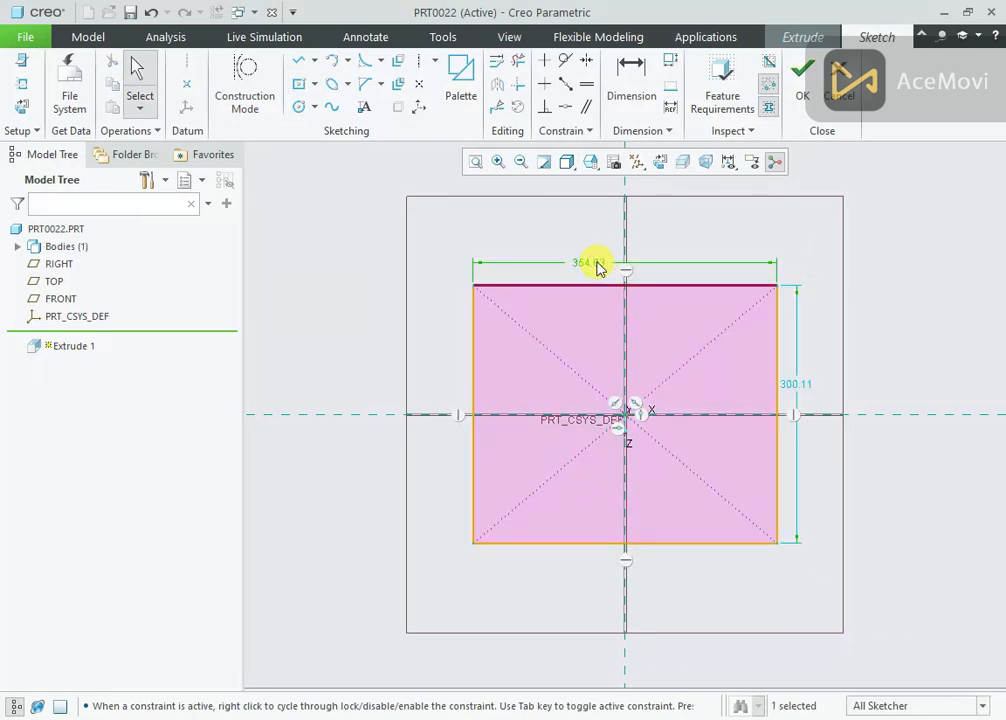
pyautogui.write('8')
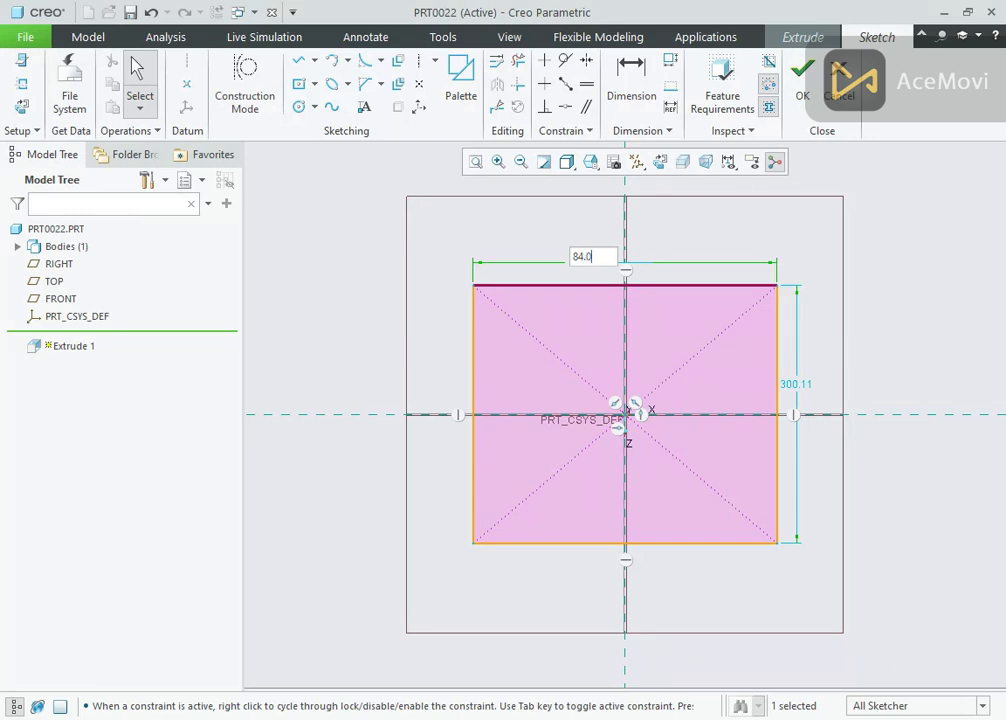
pyautogui.write('4.0')
pyautogui.press('Return')
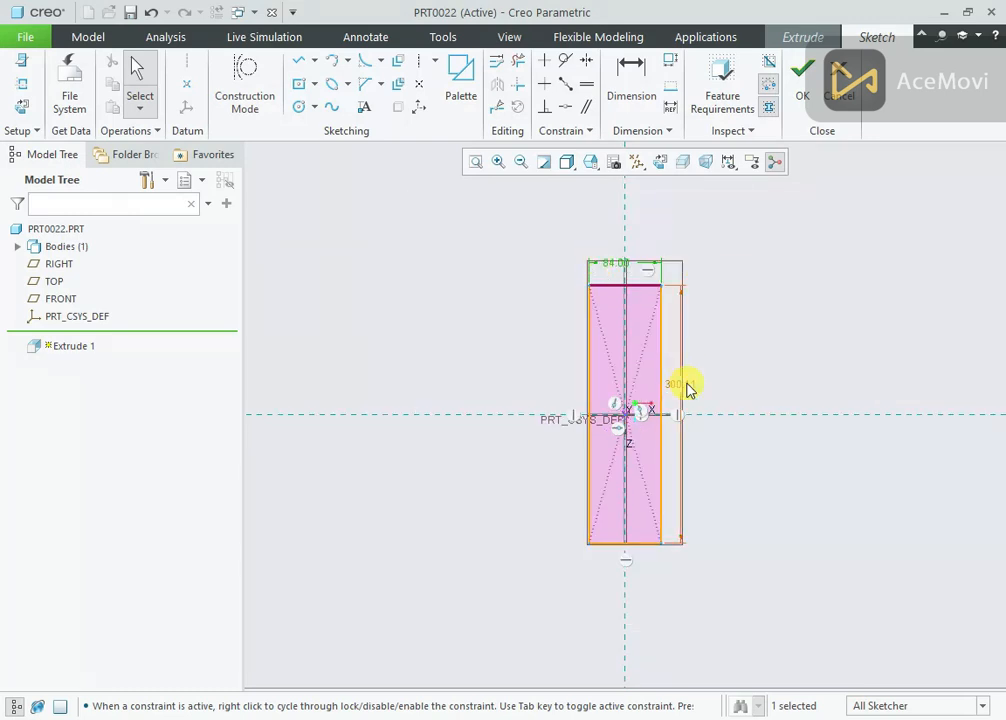
pyautogui.doubleClick(687, 388)
pyautogui.write('7')
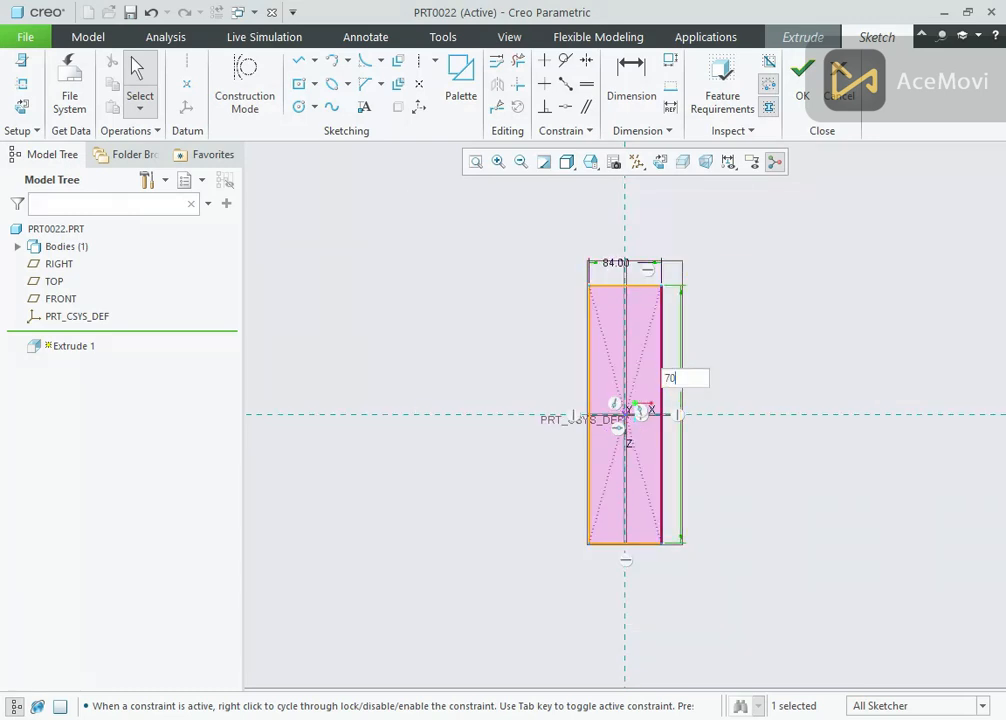
pyautogui.write('0')
pyautogui.press('Return')
# - Hide all datum features in the sketch view
pyautogui.click(475, 163)
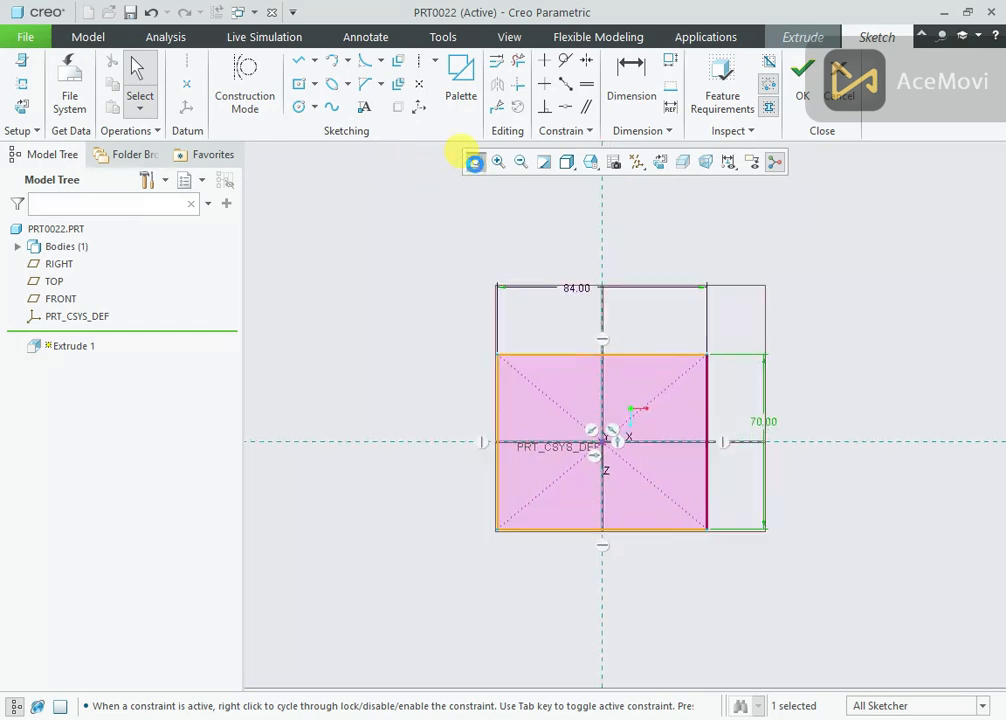
pyautogui.click(660, 233)
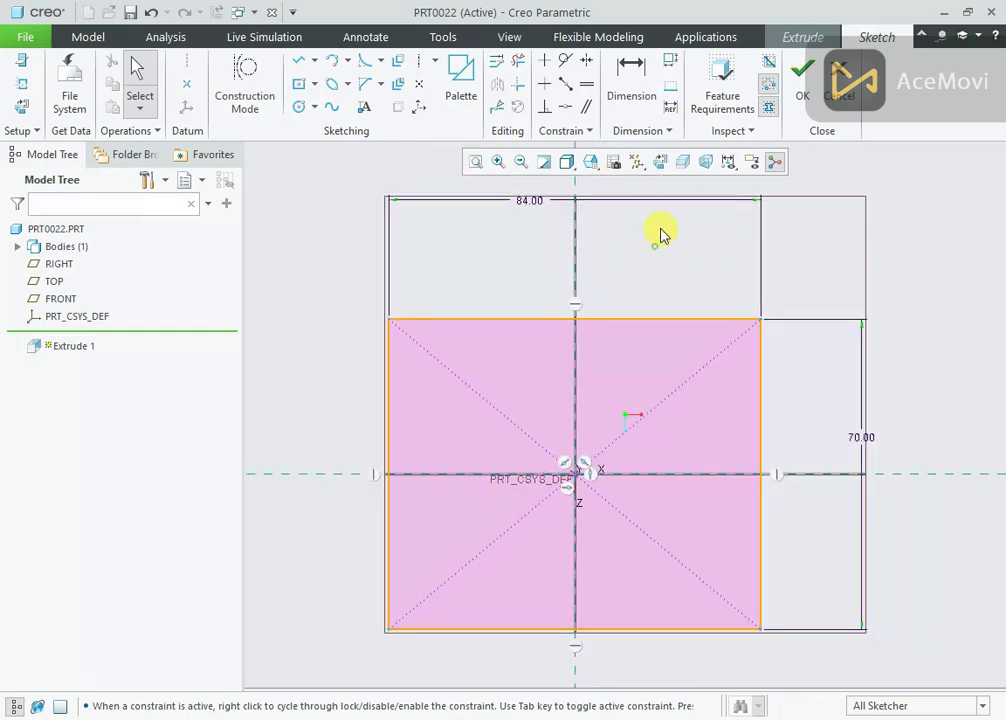
pyautogui.click(641, 165)
pyautogui.click(637, 182)
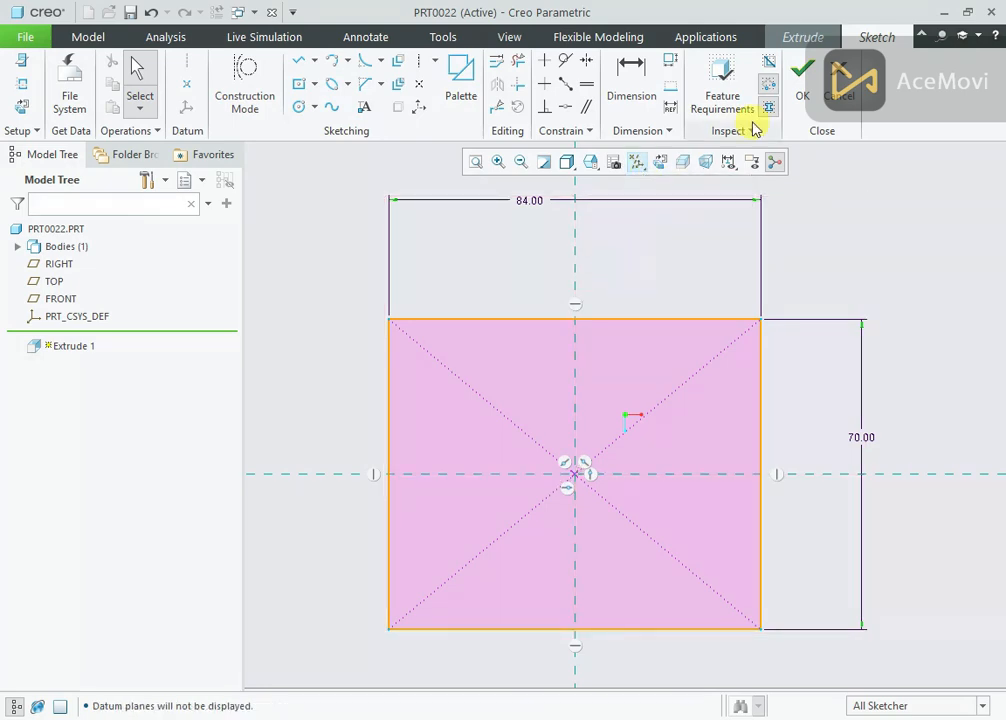
# - Finish the rectangle sketch and extrude it as a solid with a depth of 11
pyautogui.click(801, 83)
pyautogui.moveTo(649, 267)
pyautogui.mouseDown(button='middle')
pyautogui.moveTo(624, 366)
pyautogui.moveTo(633, 330)
pyautogui.mouseUp(button='middle')
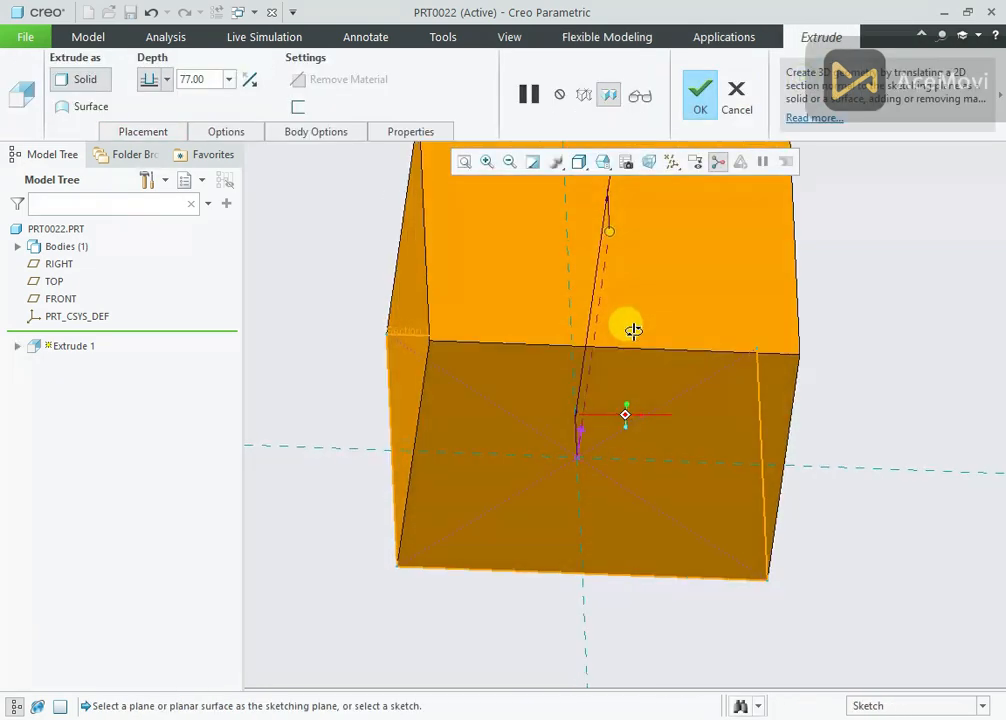
pyautogui.scroll(-3, 578, 475)
pyautogui.scroll(1, 585, 290)
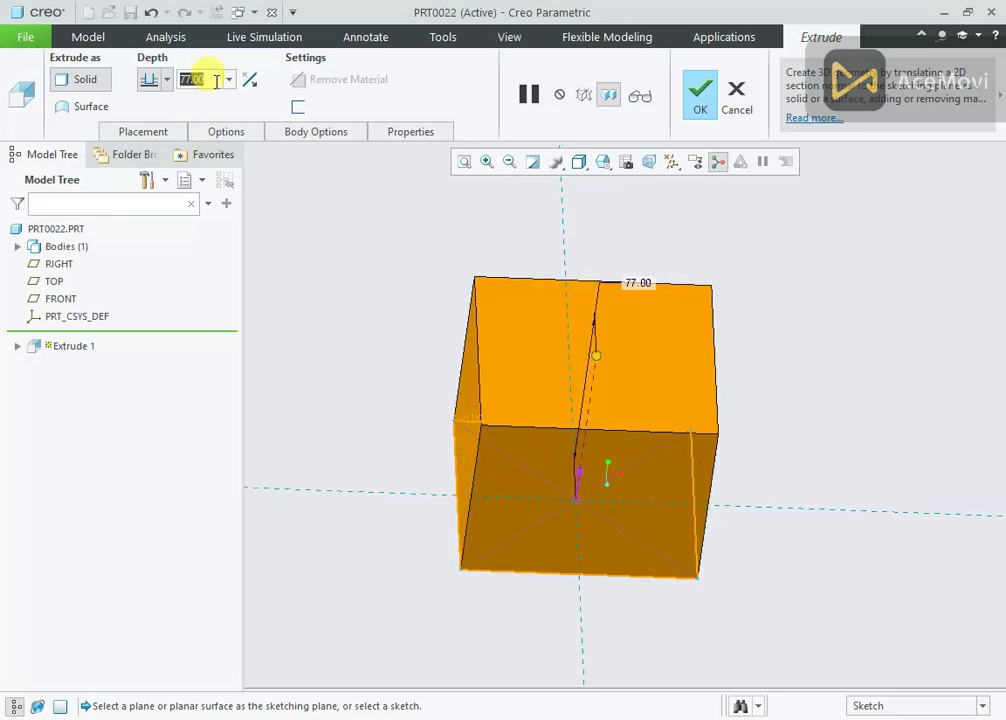
pyautogui.write('11')
pyautogui.press('Return')
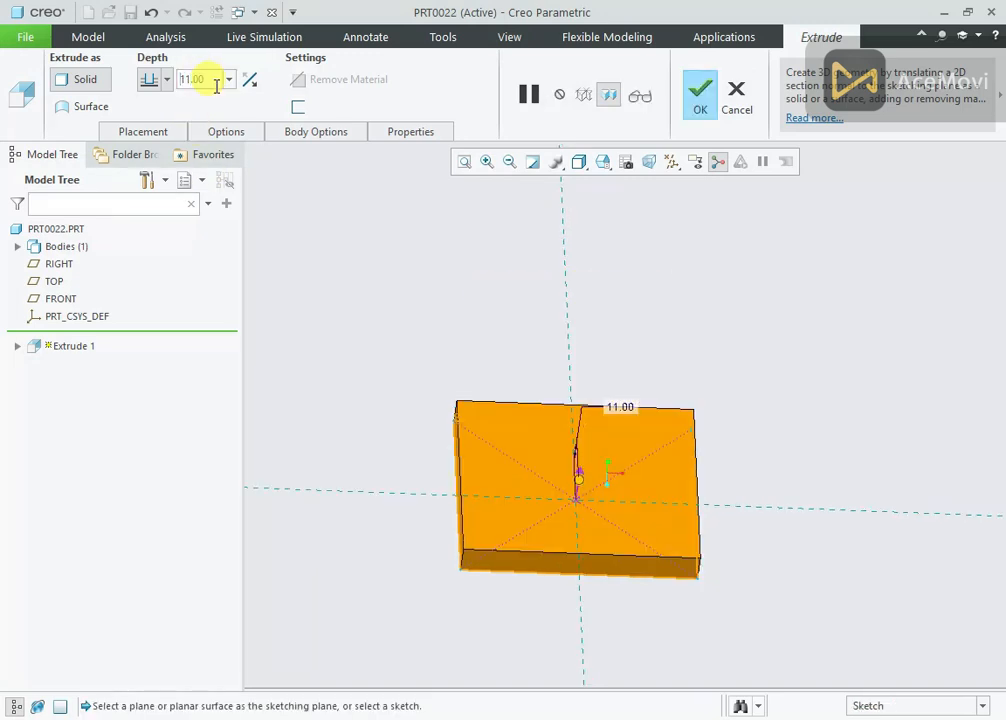
pyautogui.click(700, 92)
# - Start a new extrusion sketch on the plate's large upper face, oriented to the 2D sketch view
pyautogui.click(466, 161)
pyautogui.click(633, 194)
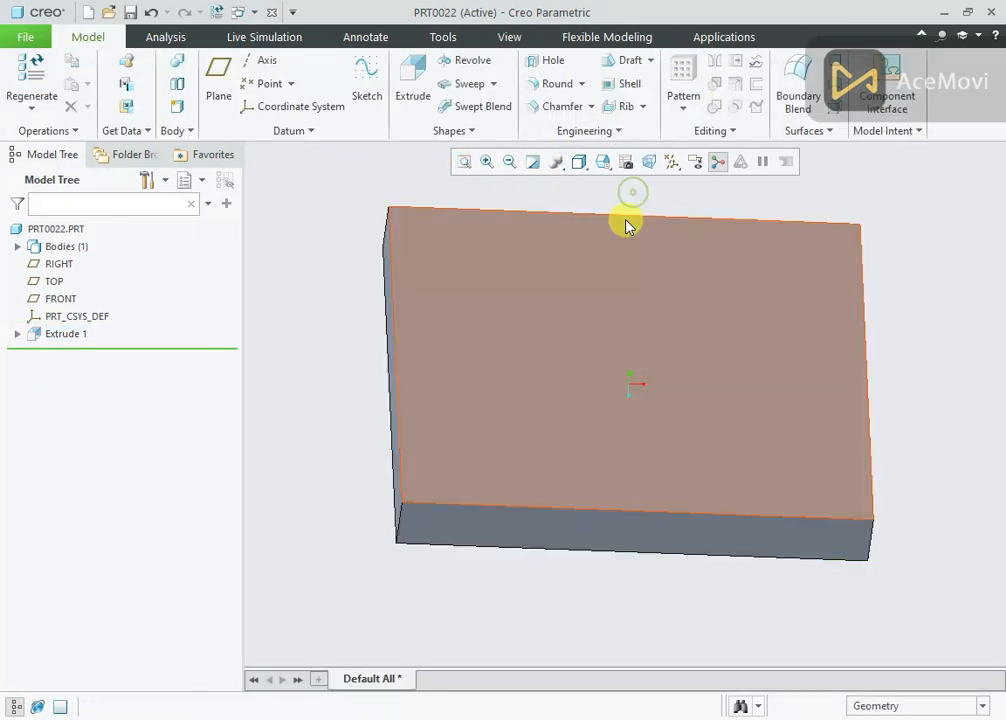
pyautogui.moveTo(625, 252); pyautogui.dragTo(620, 219, button='middle')
pyautogui.scroll(-1, 588, 391)
pyautogui.scroll(1, 603, 240)
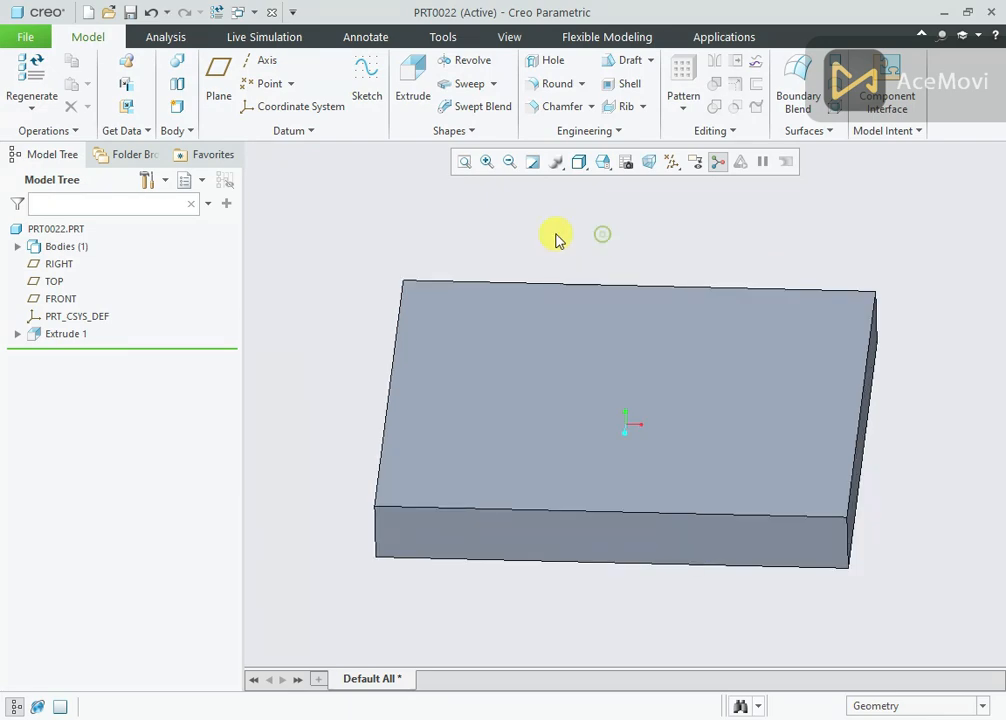
pyautogui.click(527, 322)
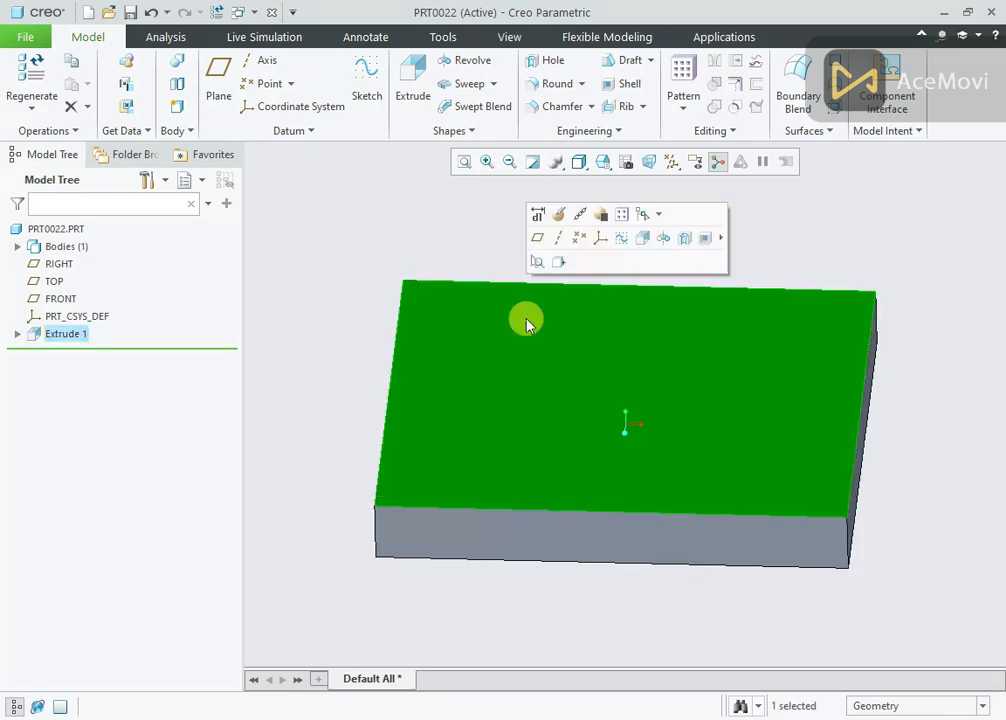
pyautogui.click(643, 240)
pyautogui.click(660, 165)
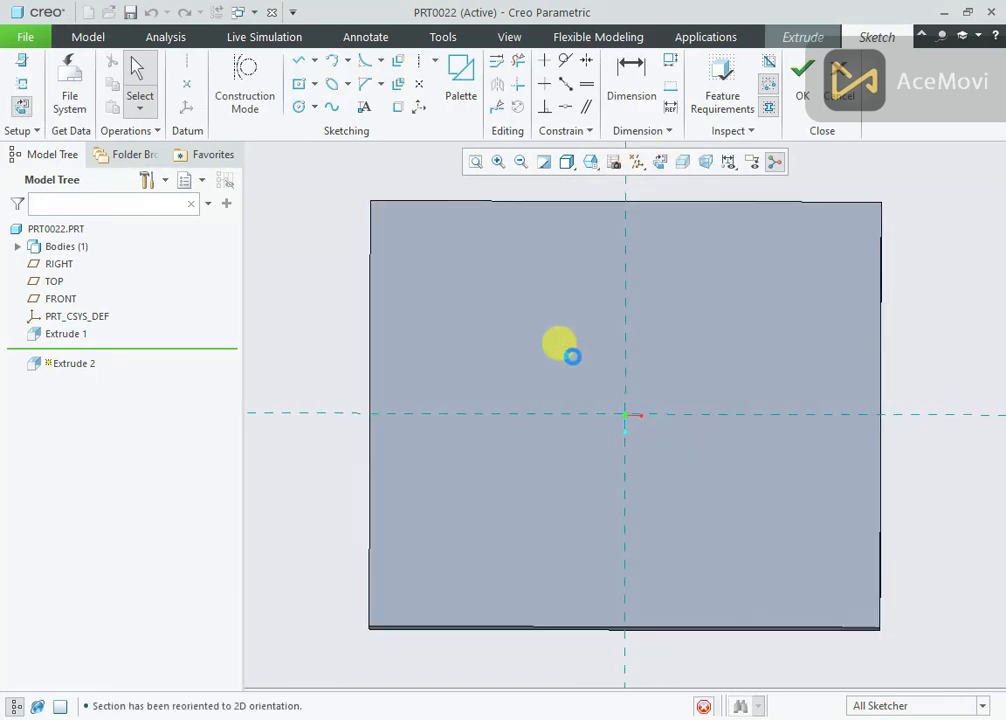
# - Sketch a circle about 14.7 in diameter in the upper-left quarter of the plate face
pyautogui.scroll(-2, 453, 274)
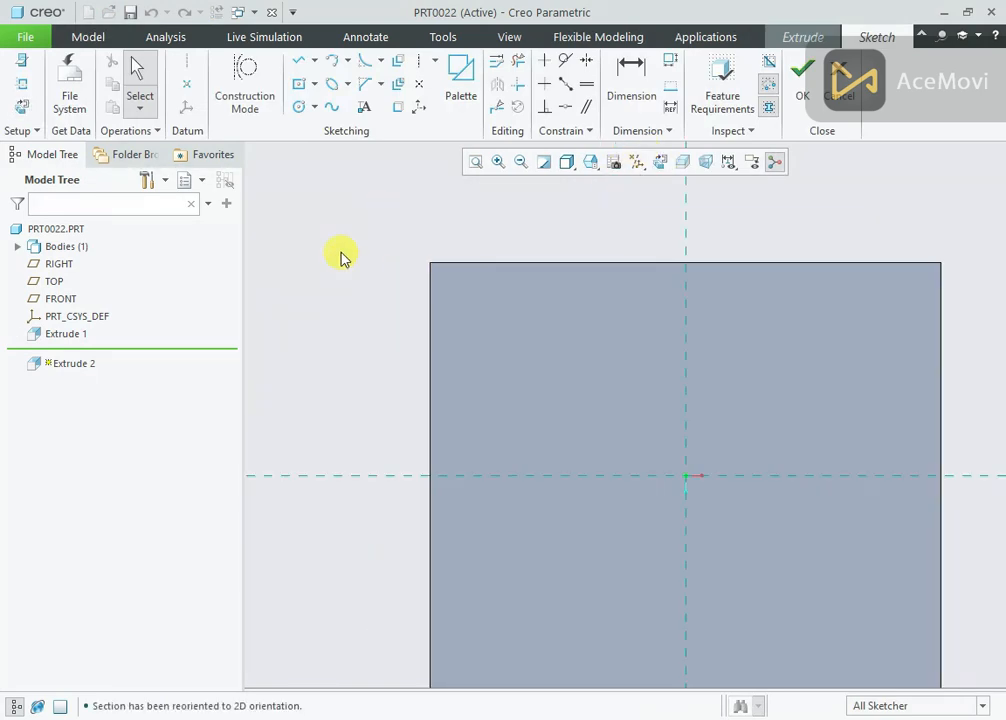
pyautogui.rightClick(325, 229)
pyautogui.click(415, 260)
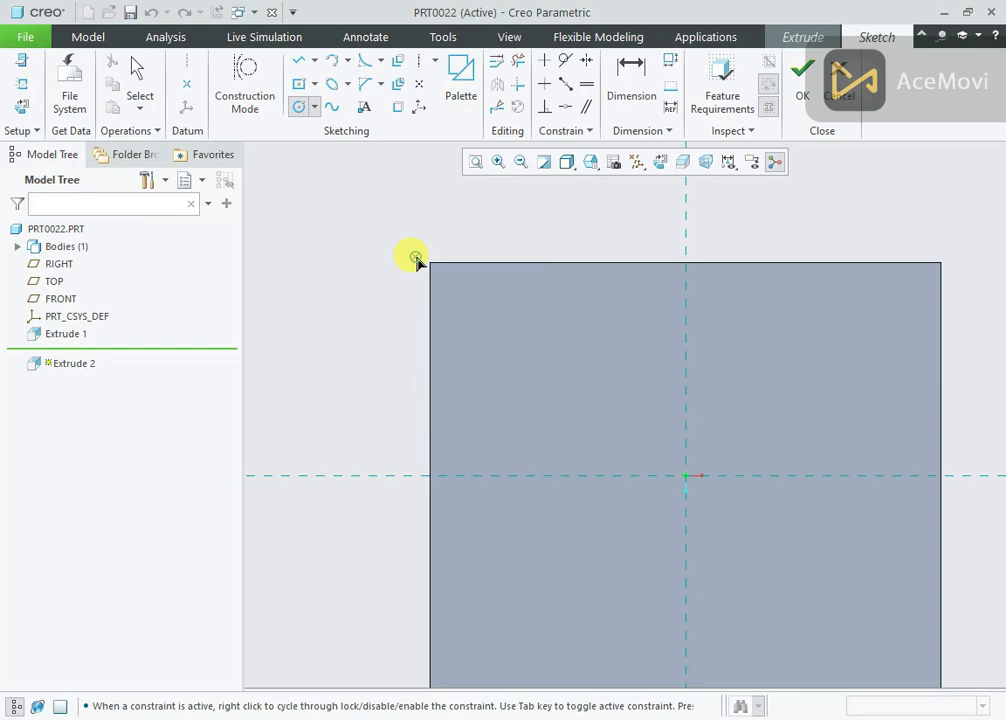
pyautogui.click(556, 362)
pyautogui.click(569, 405)
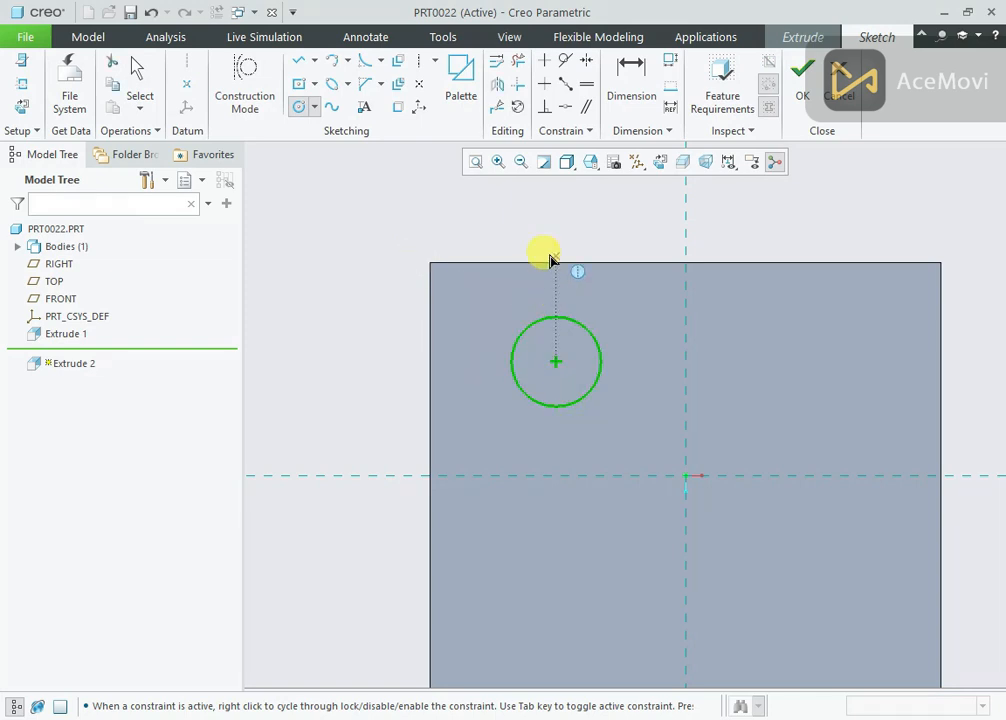
pyautogui.middleClick(521, 283)
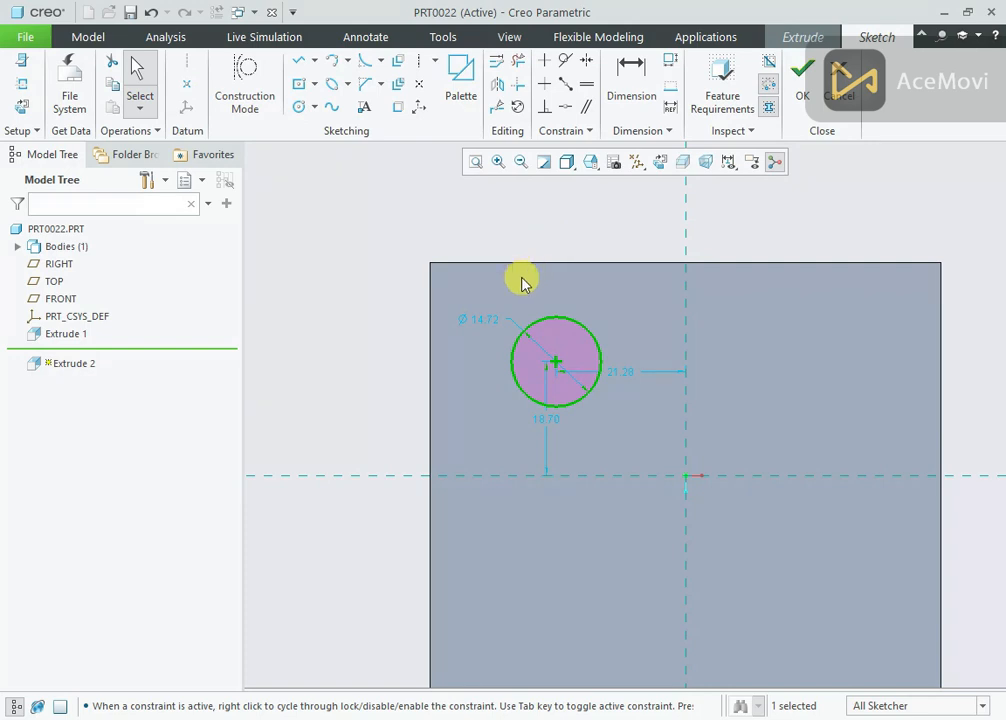
# - Set the circle's diameter to 8
pyautogui.doubleClick(484, 326)
pyautogui.write('8')
pyautogui.click(484, 328)
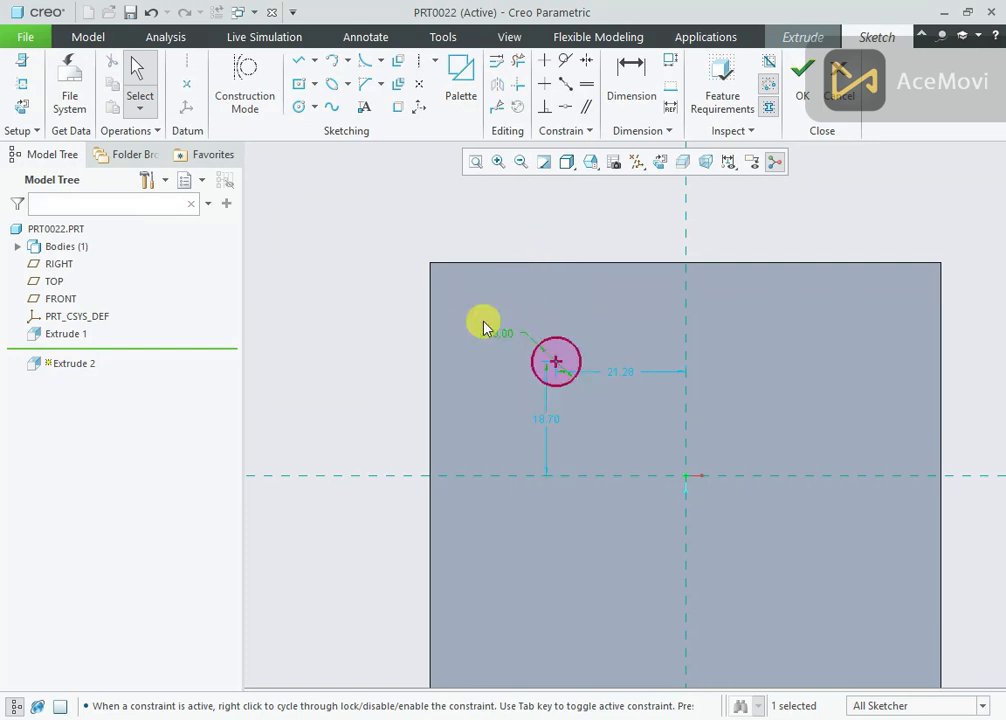
pyautogui.click(512, 294)
# - Dimension the circle's center from the plate's left edge and set the distance to 12
pyautogui.rightClick(467, 212)
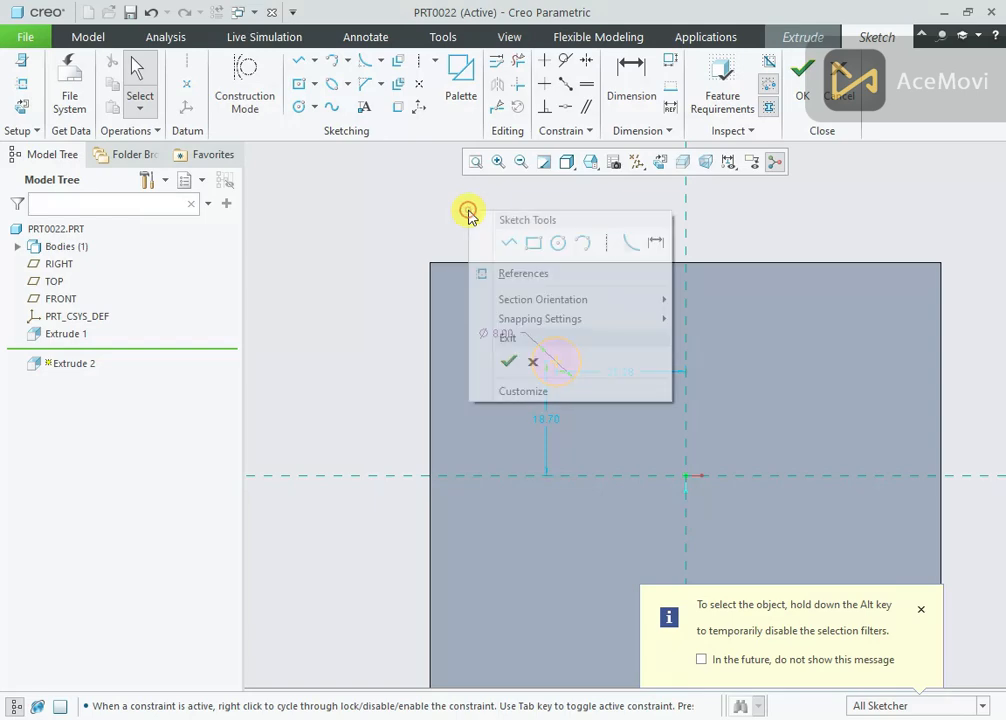
pyautogui.click(655, 242)
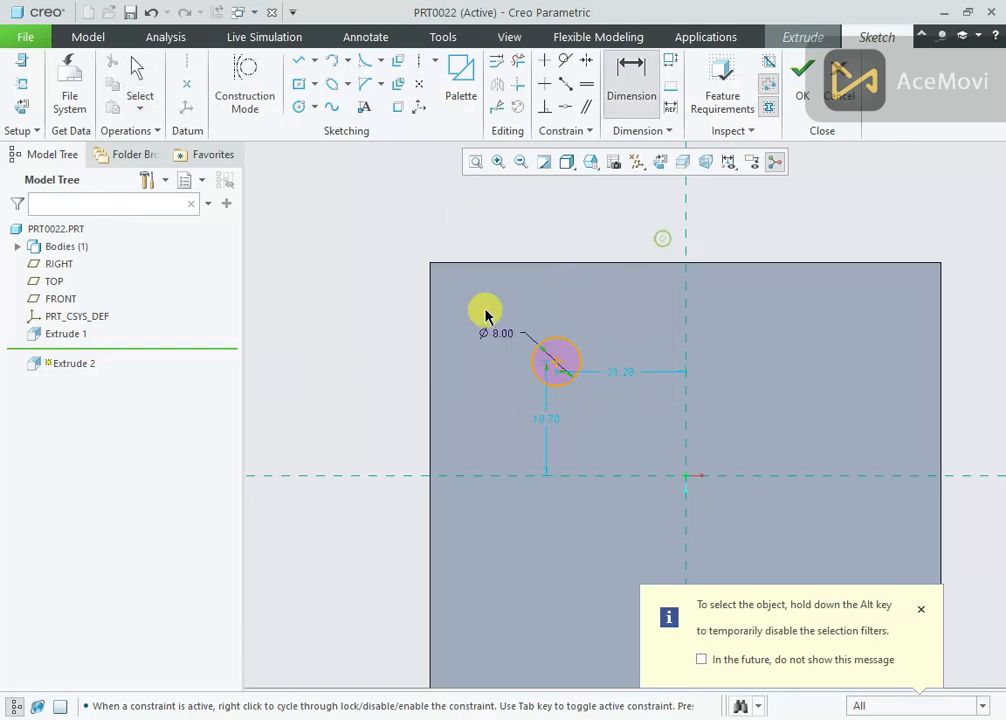
pyautogui.click(429, 358)
pyautogui.click(555, 368)
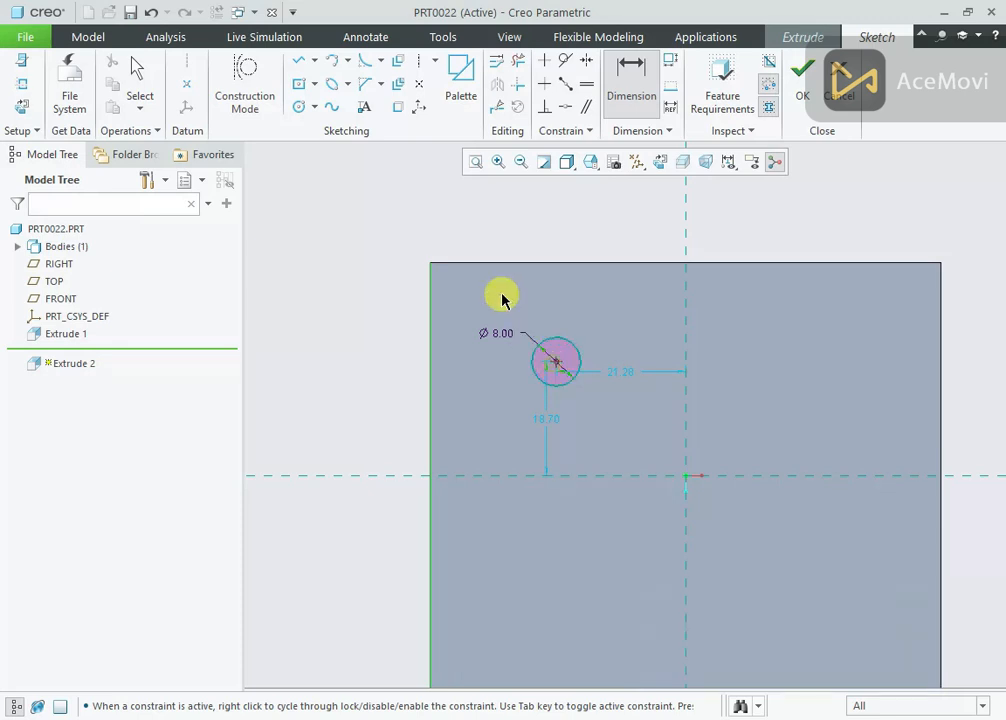
pyautogui.middleClick(487, 220)
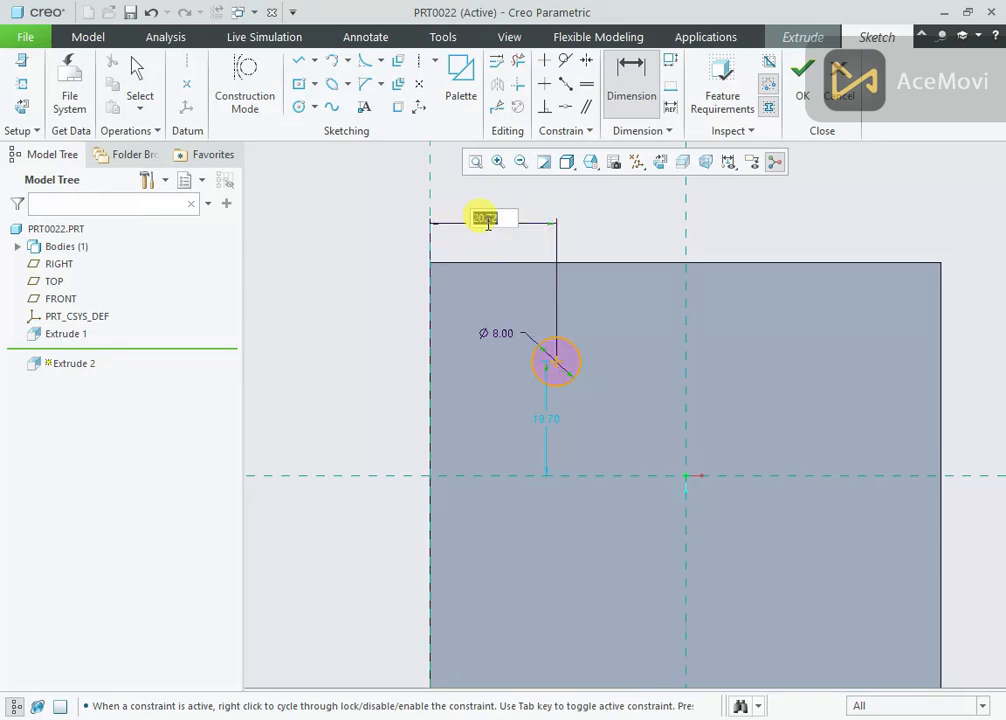
pyautogui.write('12')
pyautogui.middleClick(489, 227)
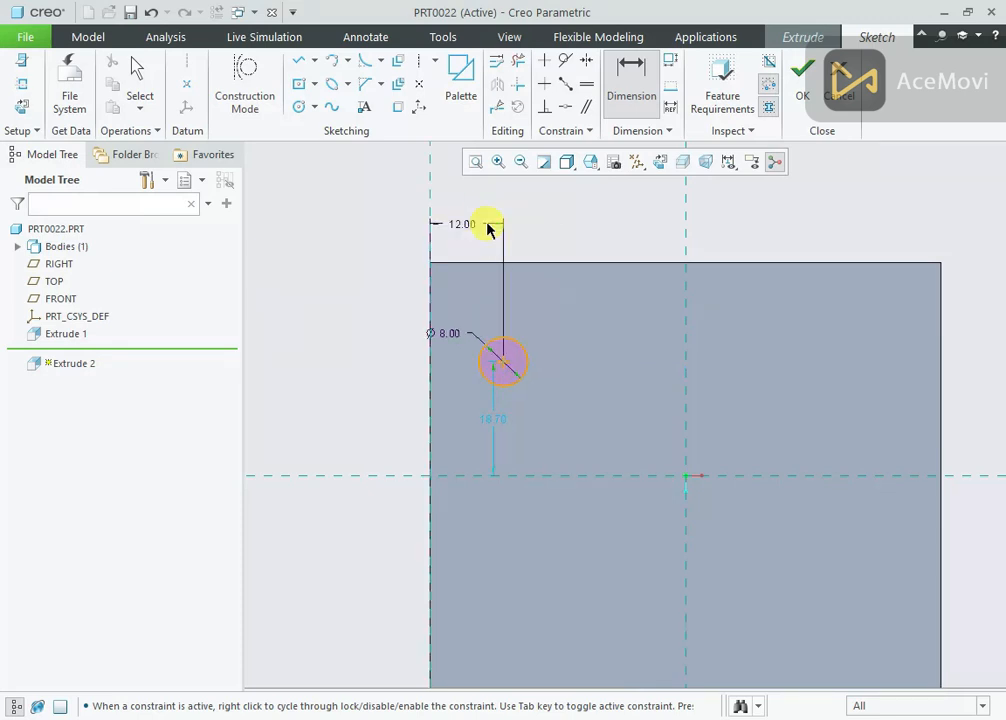
# - Dimension the circle's center from the plate's upper edge and set the distance to 13
pyautogui.click(505, 368)
pyautogui.click(528, 264)
pyautogui.middleClick(358, 304)
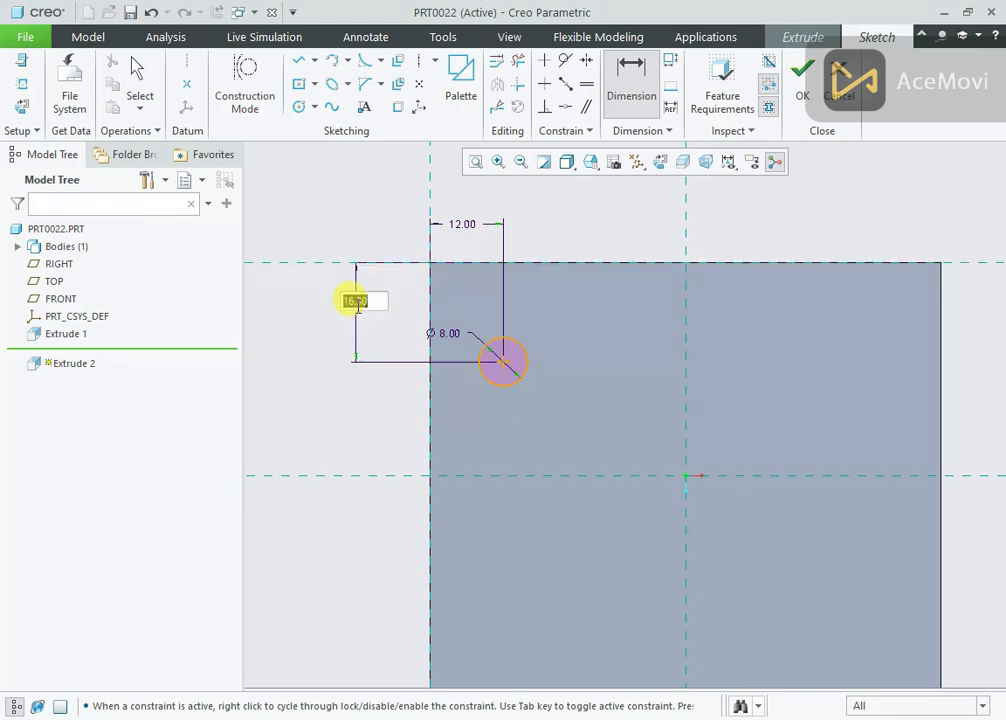
pyautogui.write('13')
pyautogui.middleClick(358, 312)
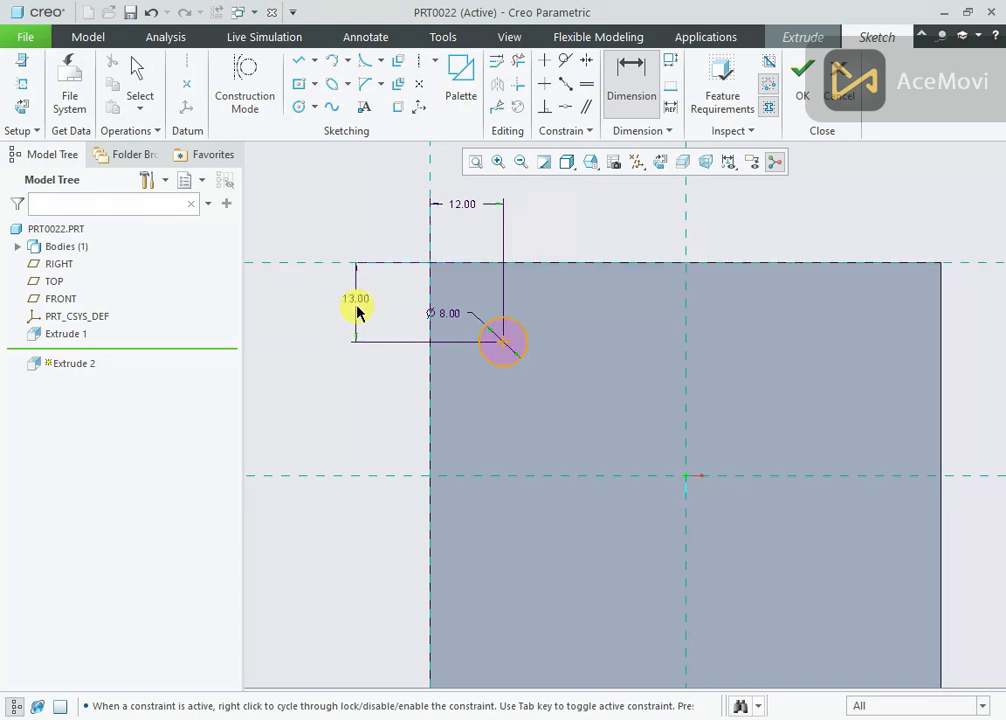
# - Sketch a second circle in the plate's lower-left quarter, vertically aligned with the first and equal to it in size
pyautogui.scroll(-2, 369, 310)
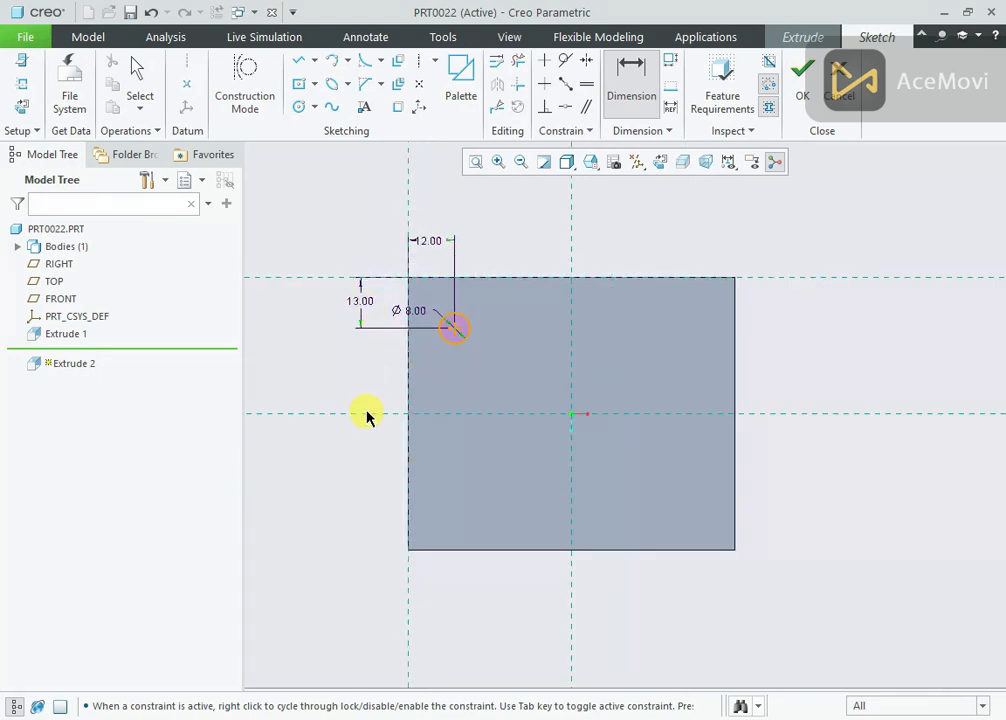
pyautogui.scroll(1, 366, 415)
pyautogui.rightClick(290, 357)
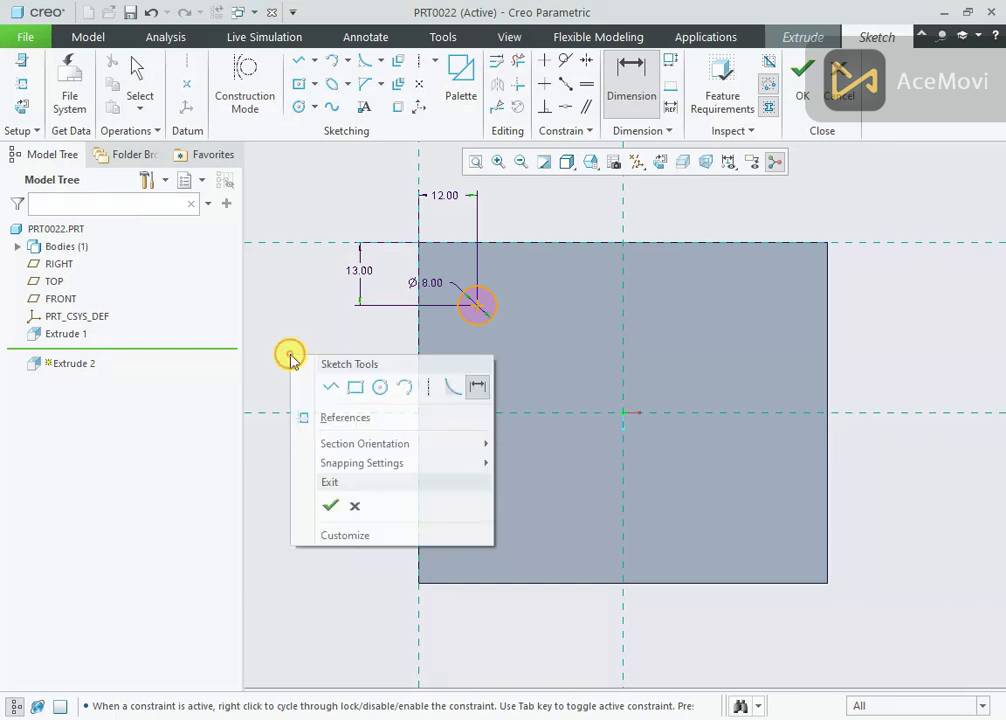
pyautogui.click(378, 388)
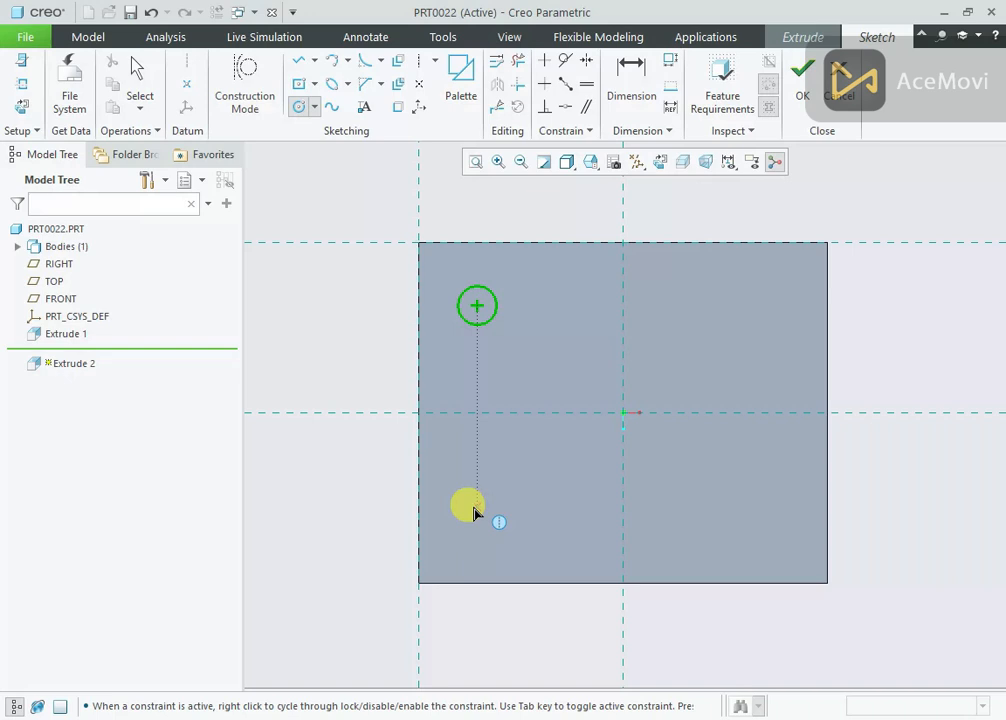
pyautogui.click(478, 510)
pyautogui.click(494, 519)
pyautogui.middleClick(518, 465)
# - Dimension the second circle's center from the plate's lower edge and set the distance to 13
pyautogui.rightClick(290, 456)
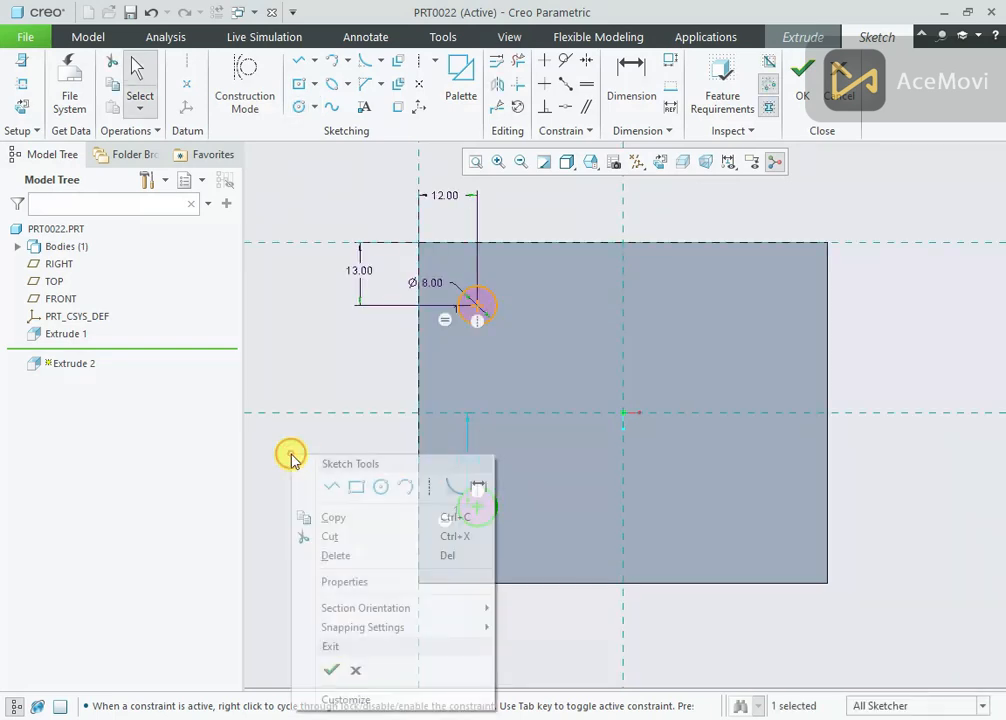
pyautogui.click(478, 488)
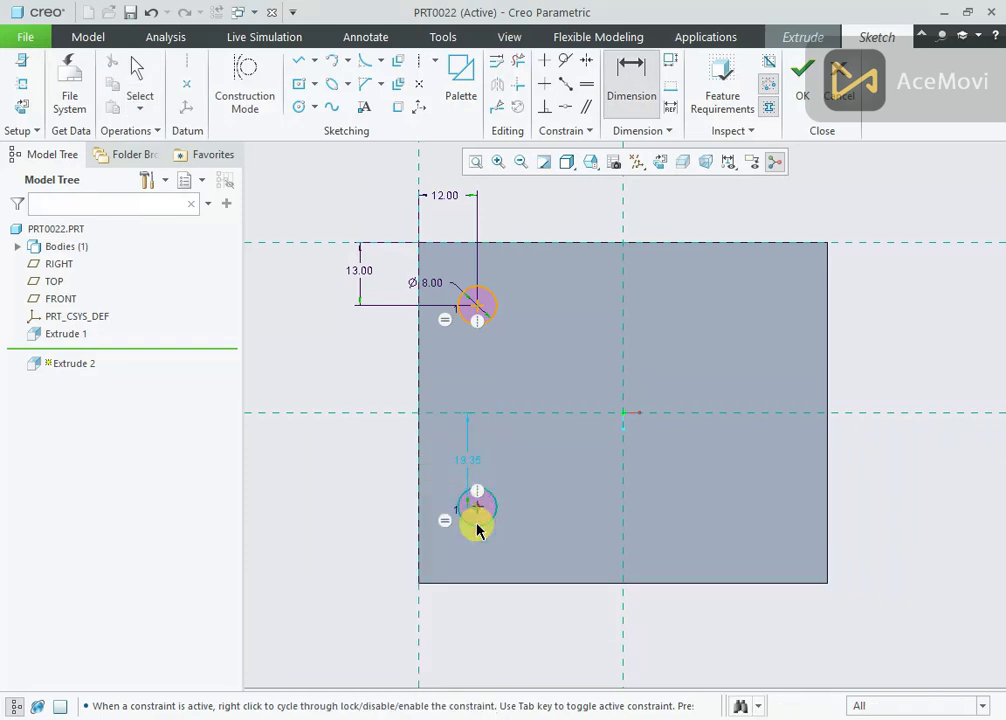
pyautogui.scroll(-2, 385, 548)
pyautogui.middleClick(370, 523)
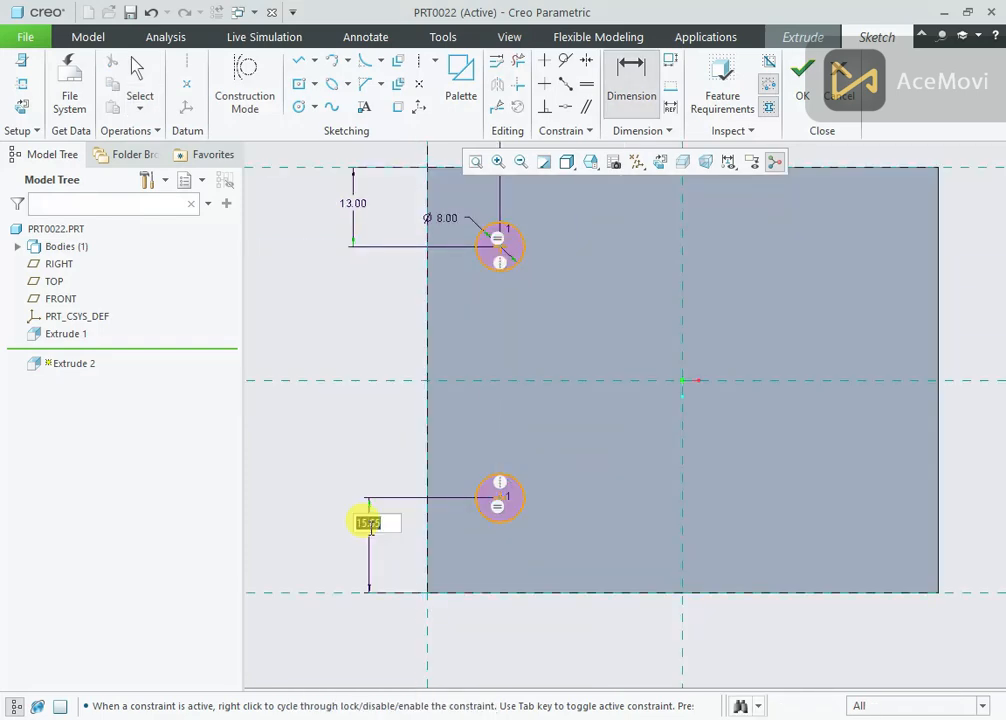
pyautogui.press('Return')
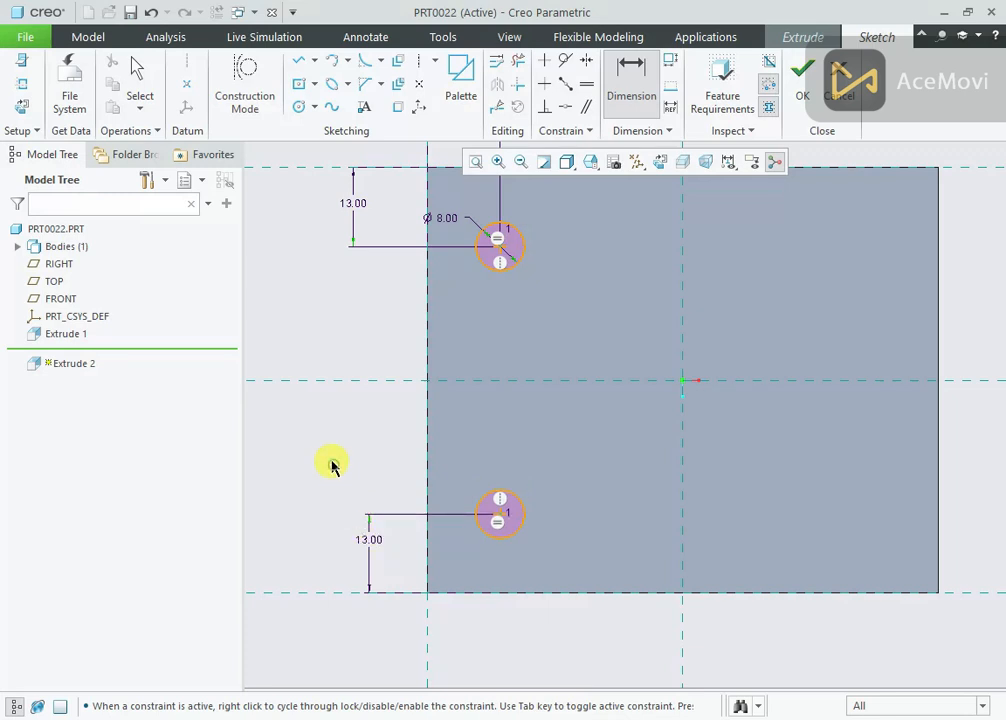
# - Finish the sketch and extrude both circles 30 downward through the plate as a material-removing cut
pyautogui.scroll(2, 332, 466)
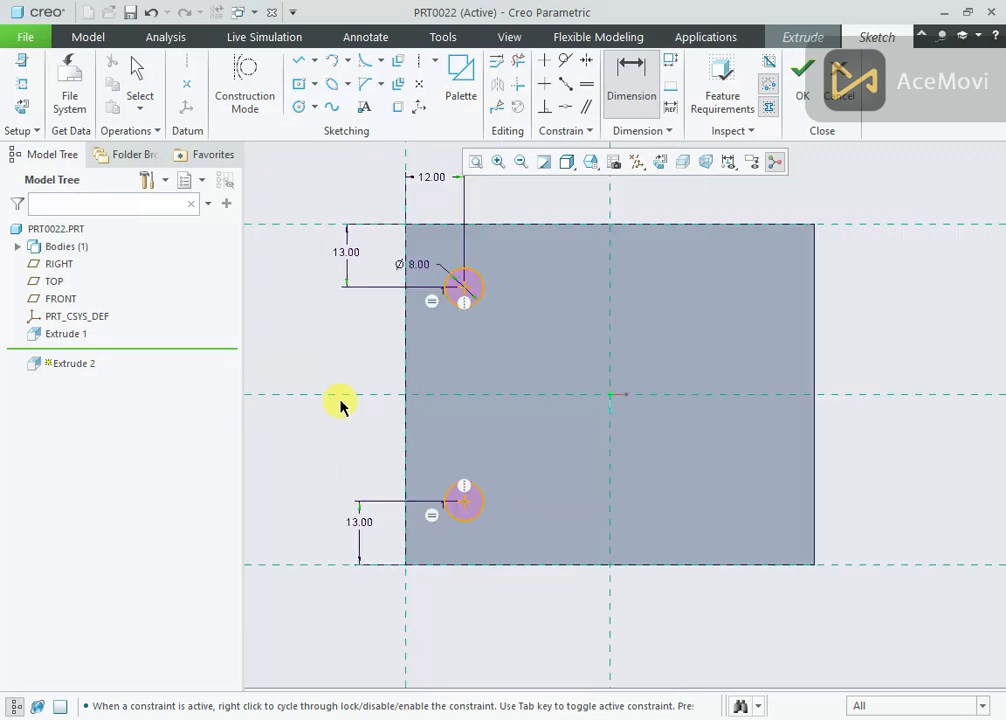
pyautogui.click(795, 68)
pyautogui.moveTo(579, 388); pyautogui.dragTo(578, 286, button='middle')
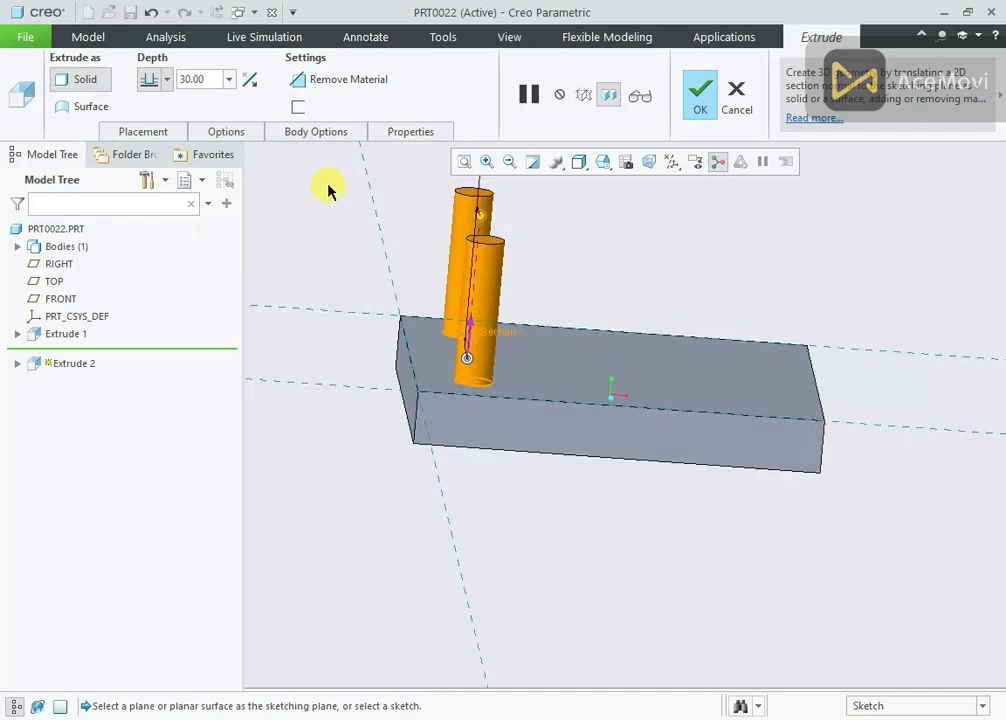
pyautogui.click(246, 79)
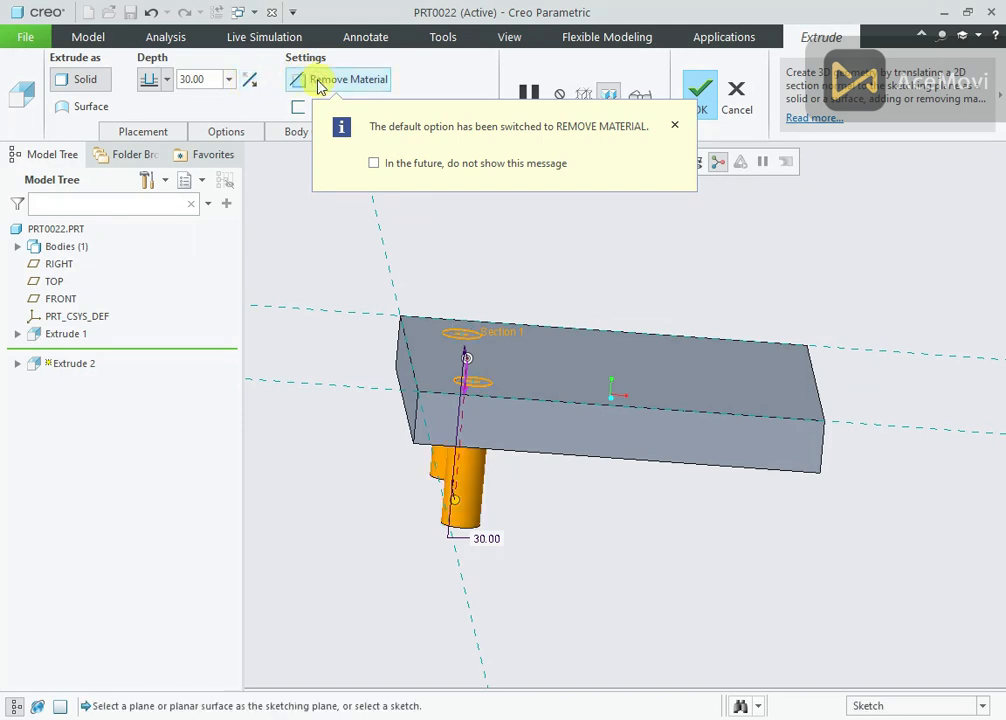
pyautogui.click(692, 104)
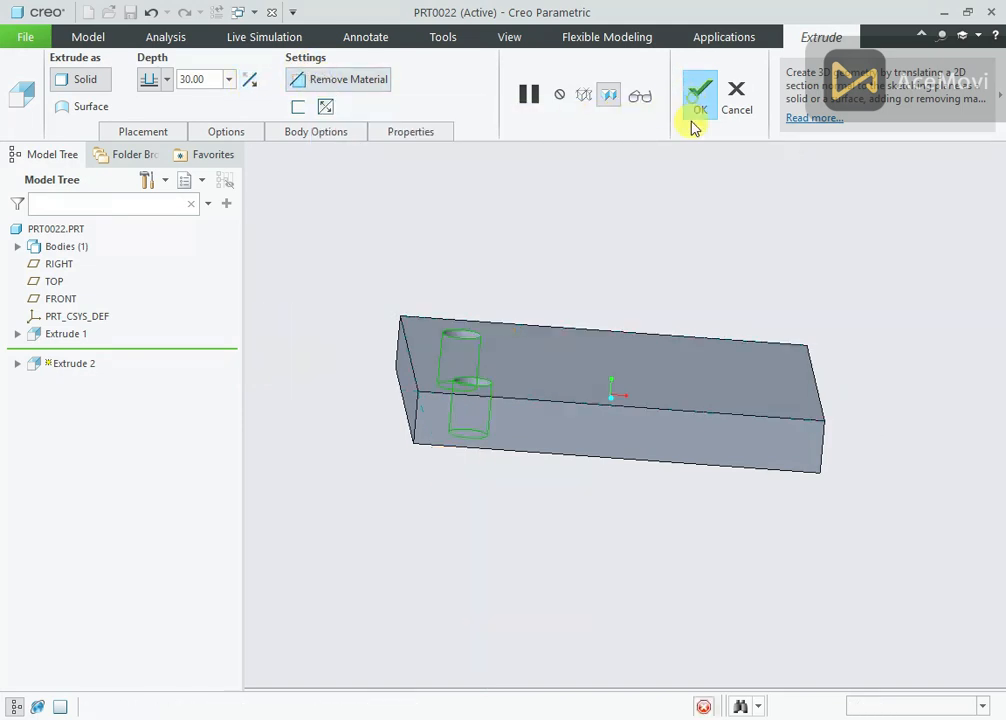
# - Turn on the display of datum planes only
pyautogui.moveTo(611, 294); pyautogui.dragTo(620, 240, button='middle')
pyautogui.click(672, 162)
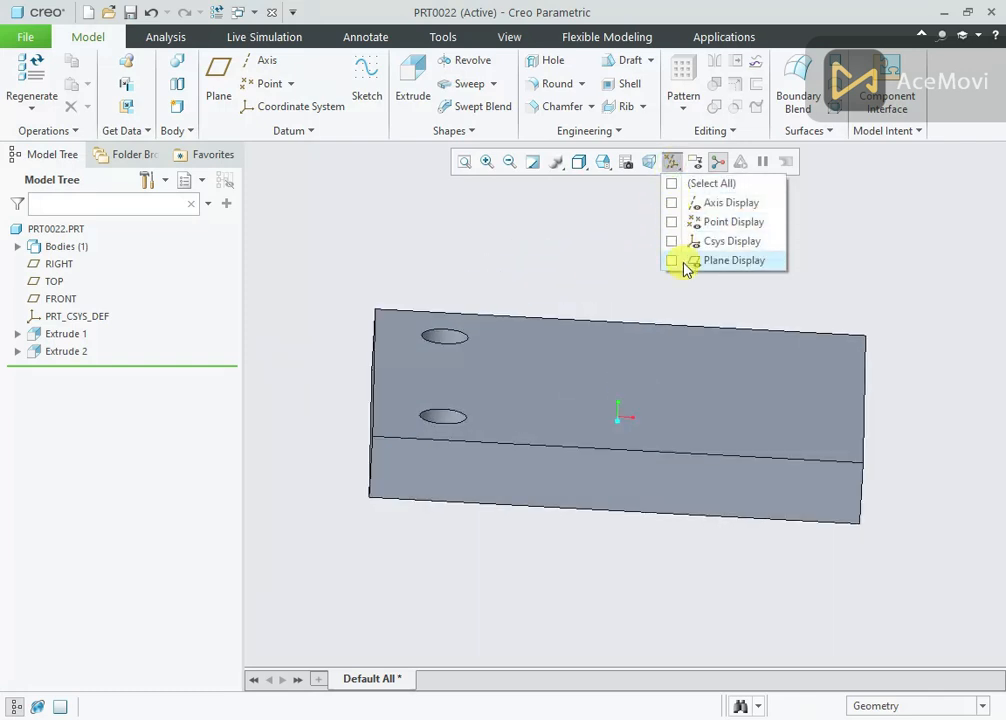
pyautogui.click(670, 261)
pyautogui.moveTo(586, 262); pyautogui.dragTo(606, 252, button='middle')
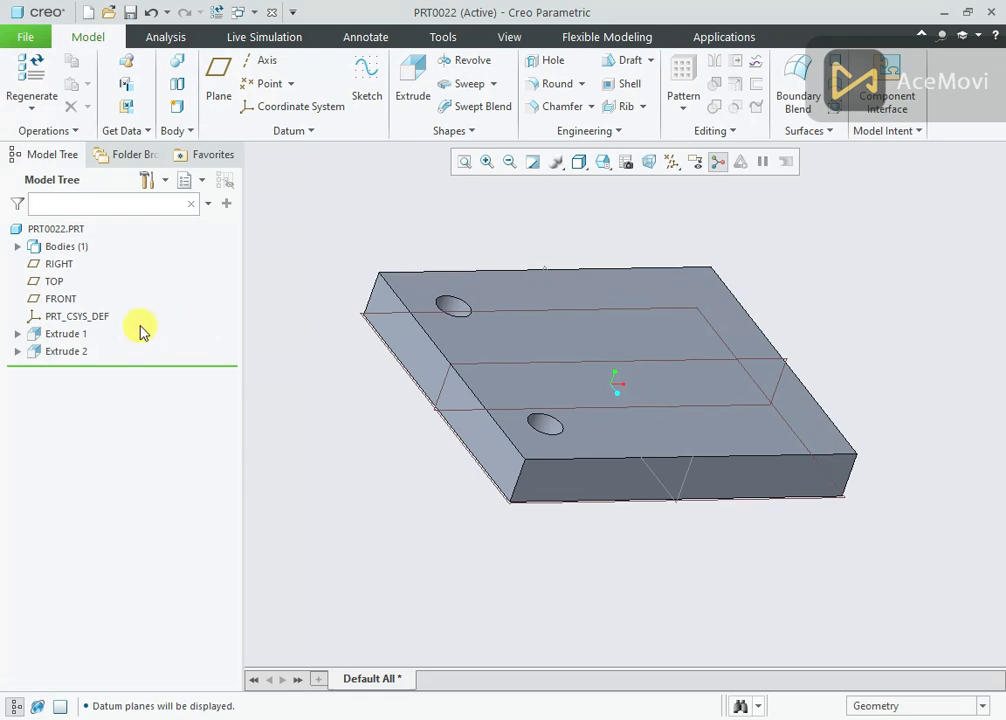
# - Mirror the two-hole cut Extrude 2 about the RIGHT plane to the plate's other side
pyautogui.click(64, 352)
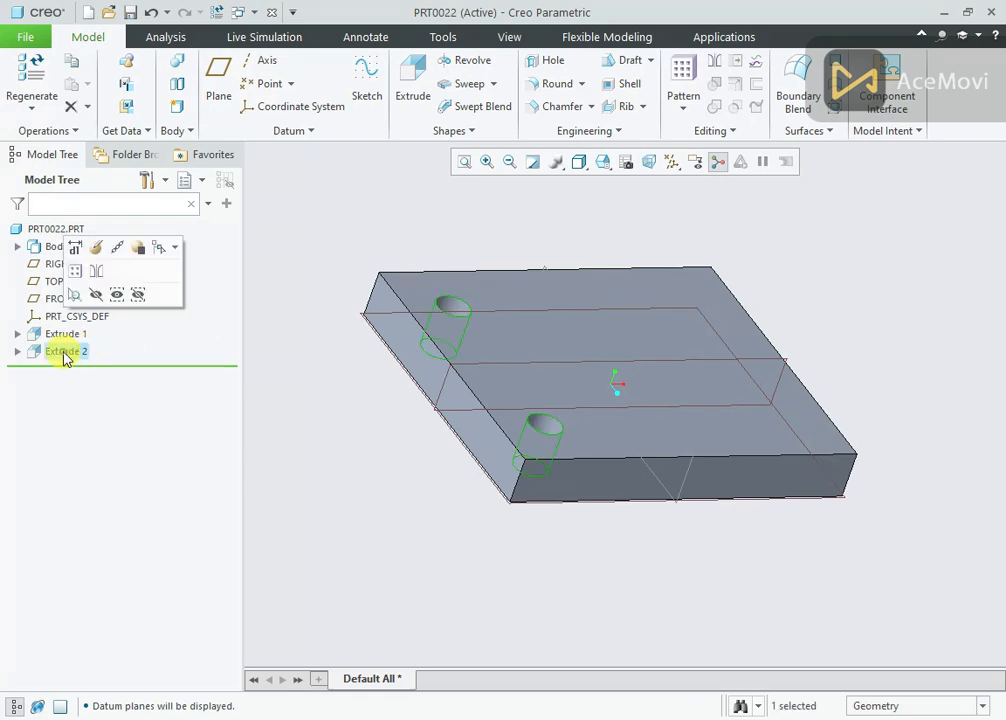
pyautogui.click(92, 278)
pyautogui.click(688, 491)
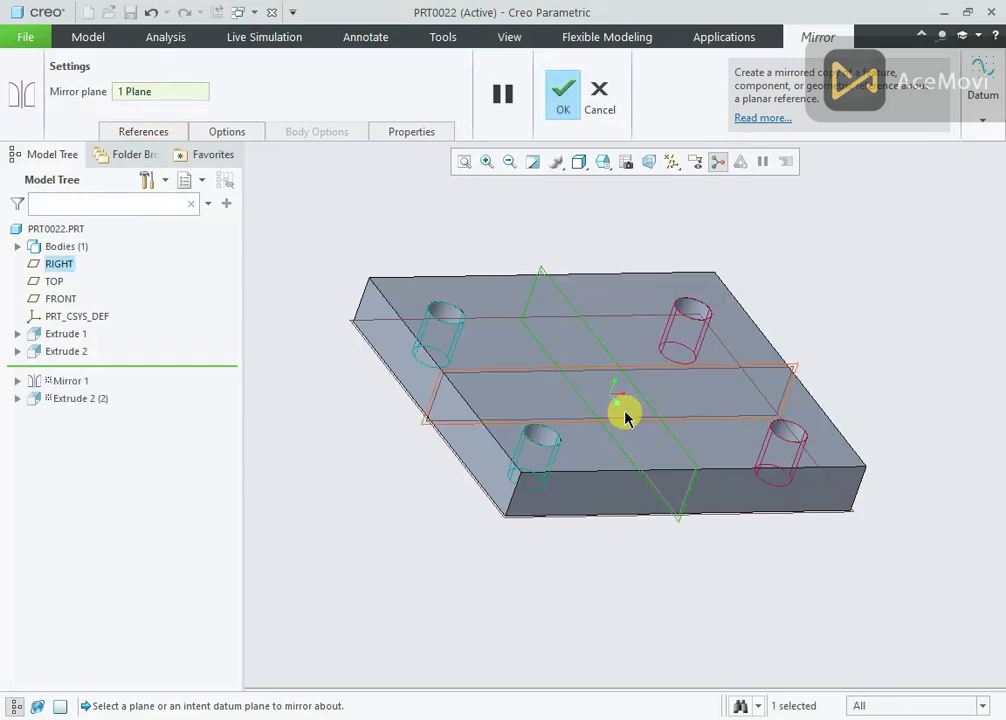
pyautogui.click(561, 97)
# - Round the plate's four vertical corner edges with a radius of 18
pyautogui.moveTo(602, 227)
pyautogui.mouseDown(button='middle')
pyautogui.moveTo(568, 229)
pyautogui.moveTo(564, 207)
pyautogui.moveTo(591, 209)
pyautogui.moveTo(592, 219)
pyautogui.mouseUp(button='middle')
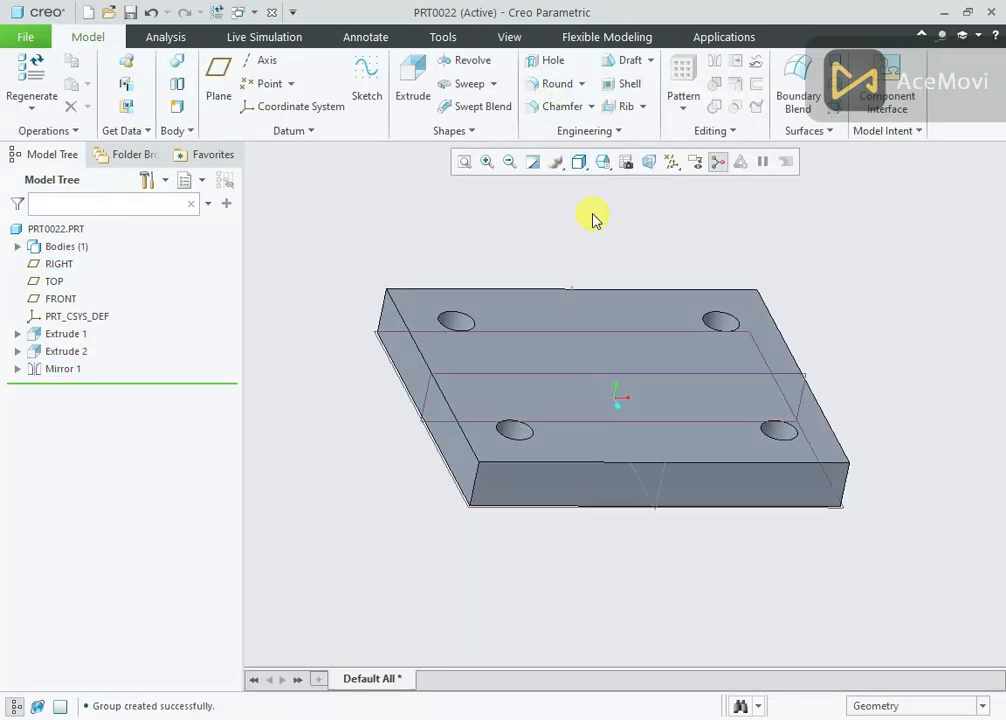
pyautogui.click(557, 83)
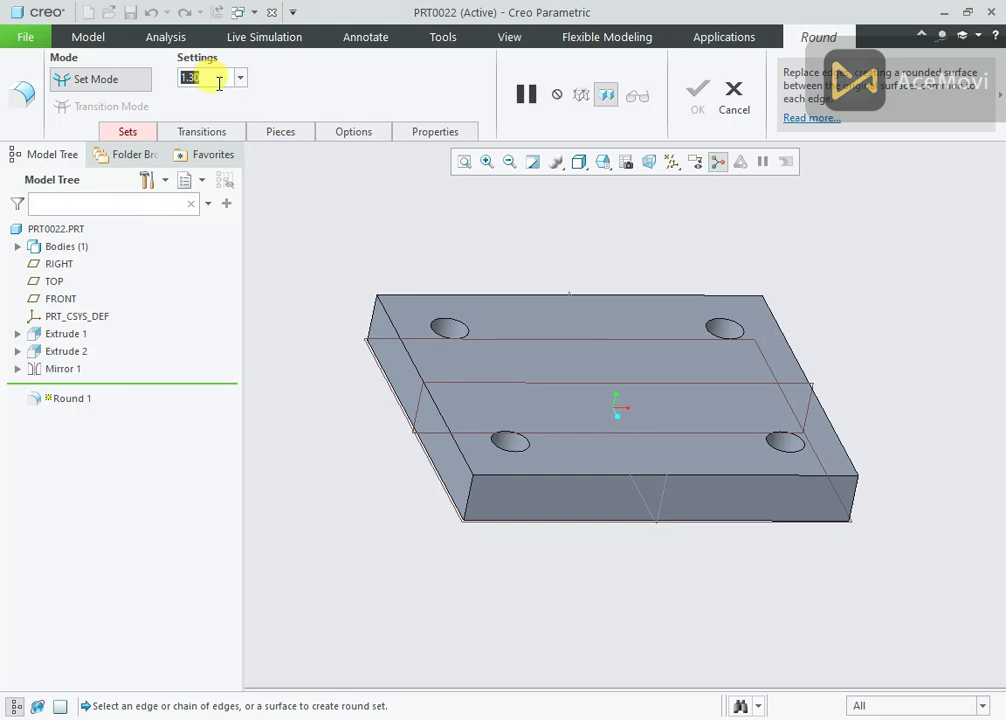
pyautogui.write('18')
pyautogui.press('Return')
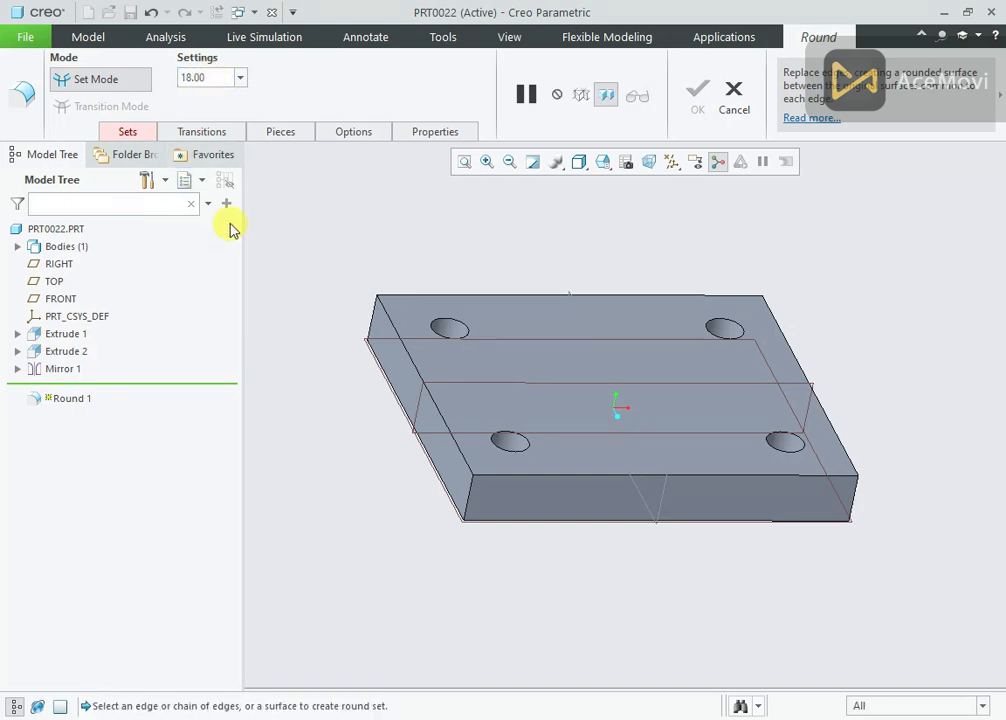
pyautogui.click(359, 307)
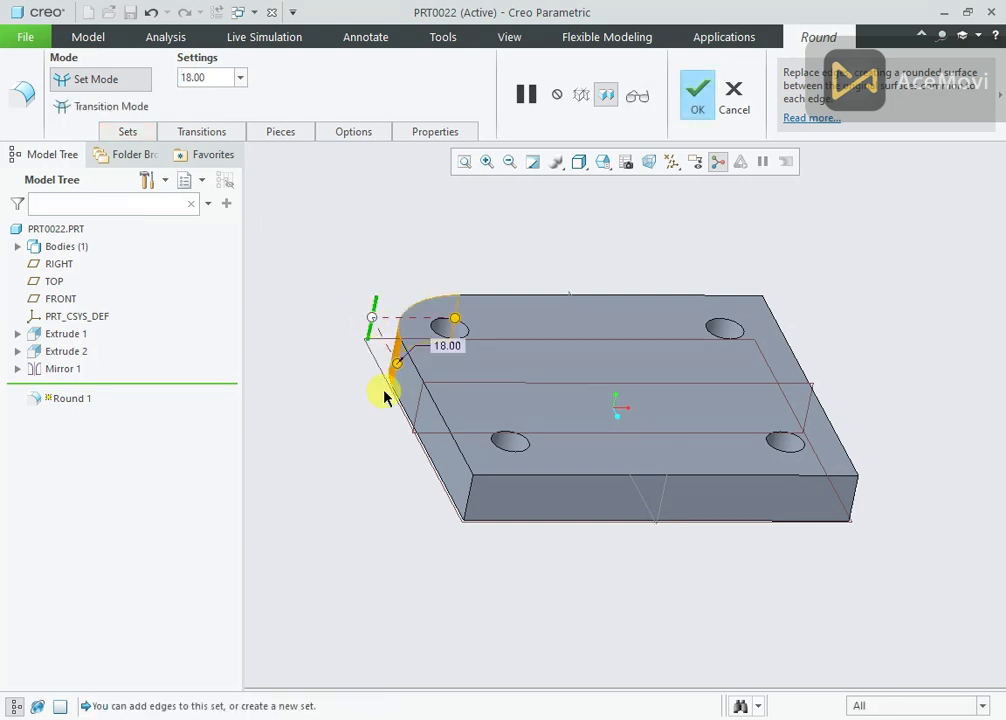
pyautogui.keyDown('ctrl'); pyautogui.click(472, 497); pyautogui.keyUp('ctrl')
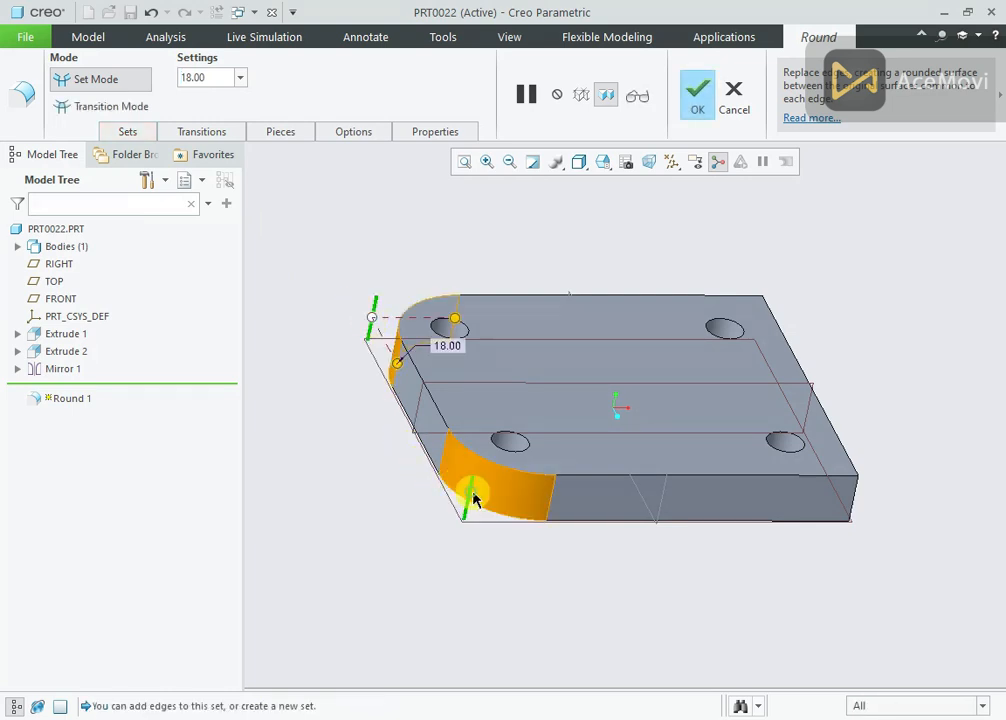
pyautogui.keyDown('ctrl'); pyautogui.click(853, 494); pyautogui.keyUp('ctrl')
pyautogui.moveTo(866, 390)
pyautogui.mouseDown(button='middle')
pyautogui.moveTo(777, 373)
pyautogui.moveTo(784, 418)
pyautogui.moveTo(862, 400)
pyautogui.mouseUp(button='middle')
pyautogui.keyDown('ctrl'); pyautogui.click(866, 390); pyautogui.keyUp('ctrl')
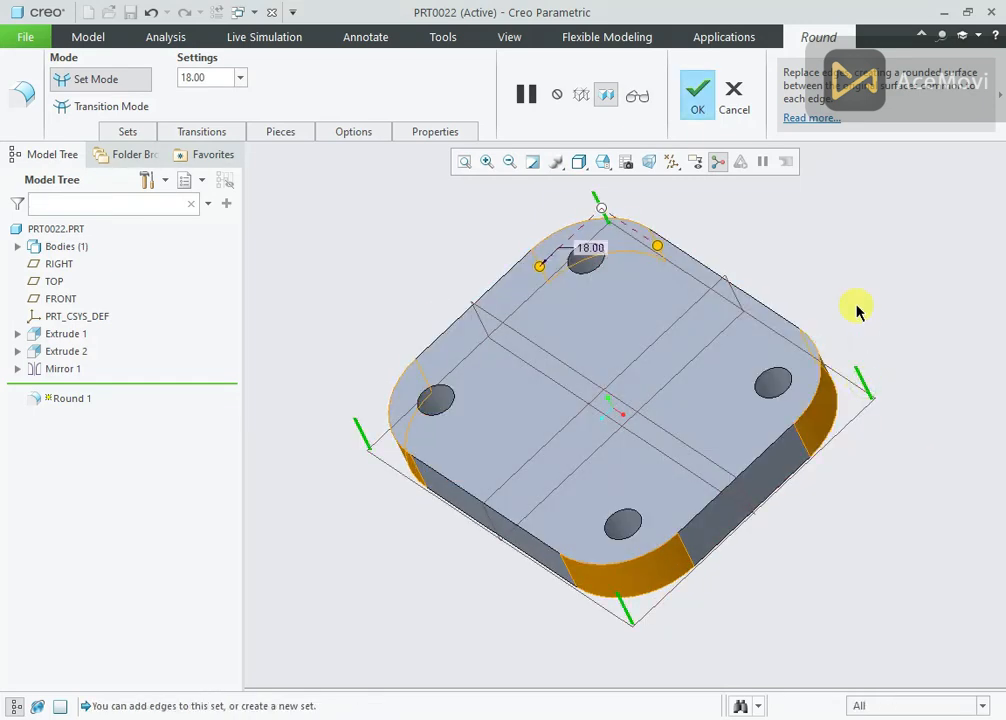
pyautogui.click(700, 105)
# - Start an extrusion sketch on the FRONT plane and orient the view parallel to the sketch
pyautogui.moveTo(775, 263); pyautogui.dragTo(751, 251, button='middle')
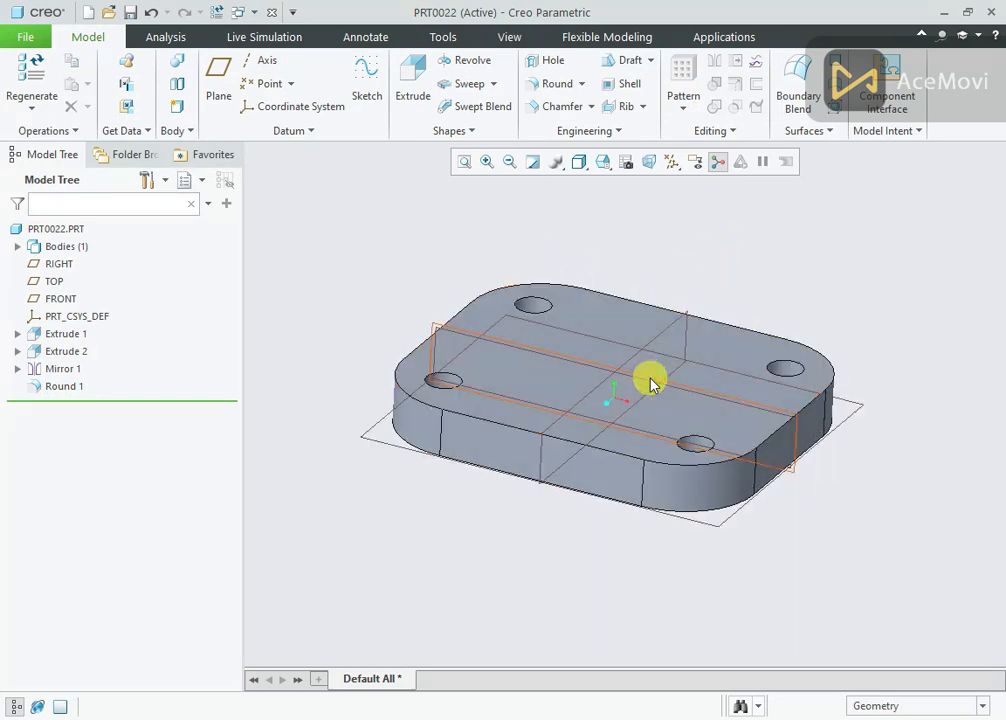
pyautogui.click(652, 388)
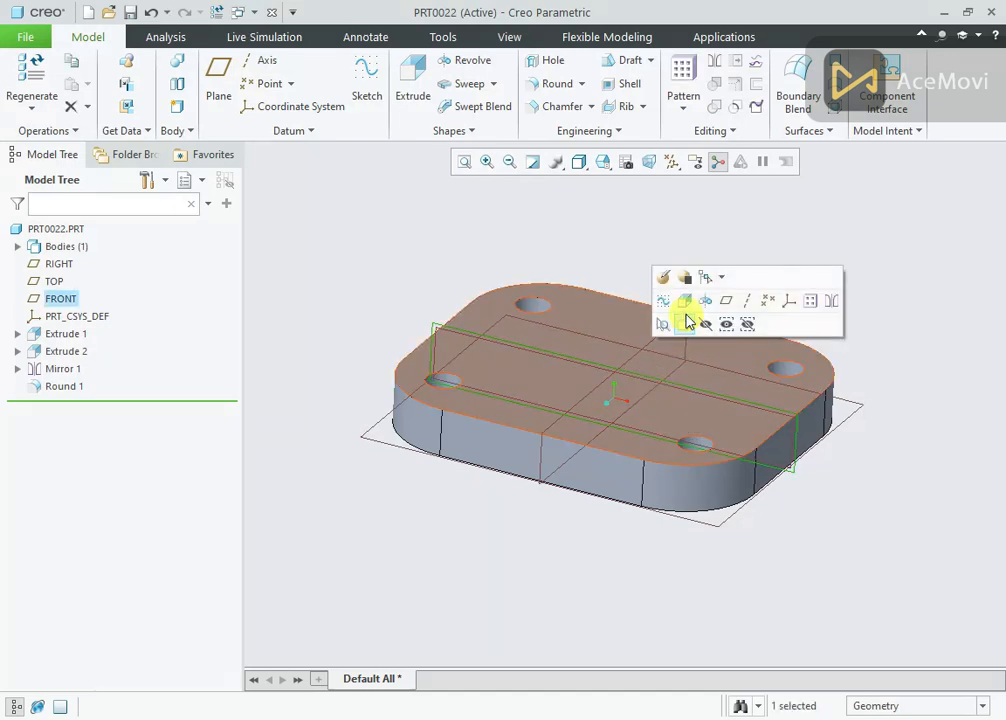
pyautogui.click(684, 301)
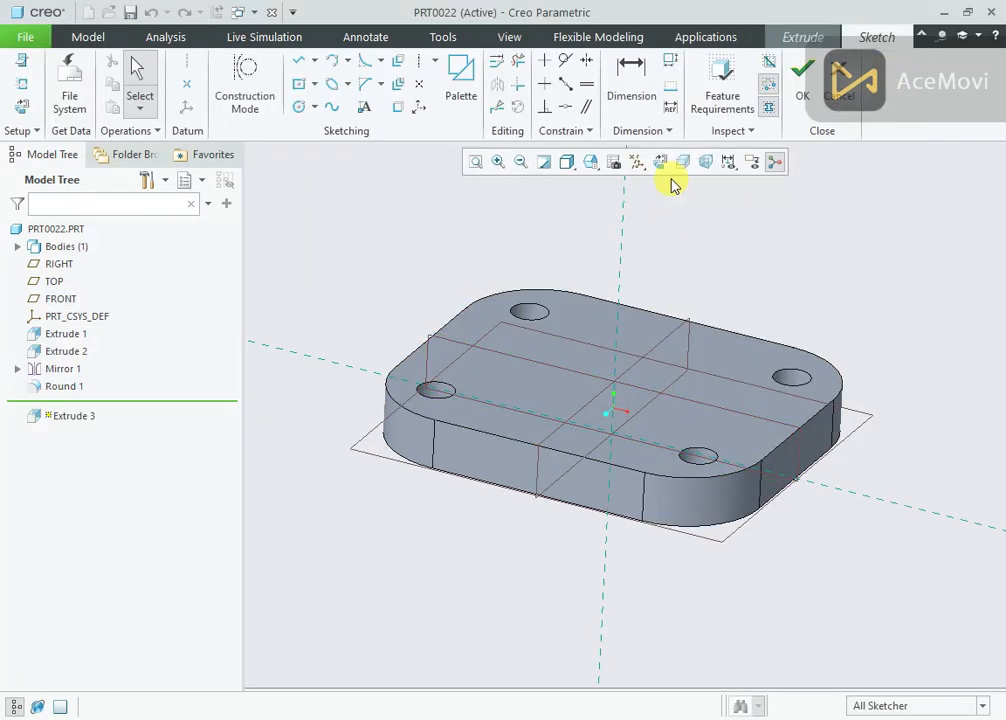
pyautogui.click(640, 164)
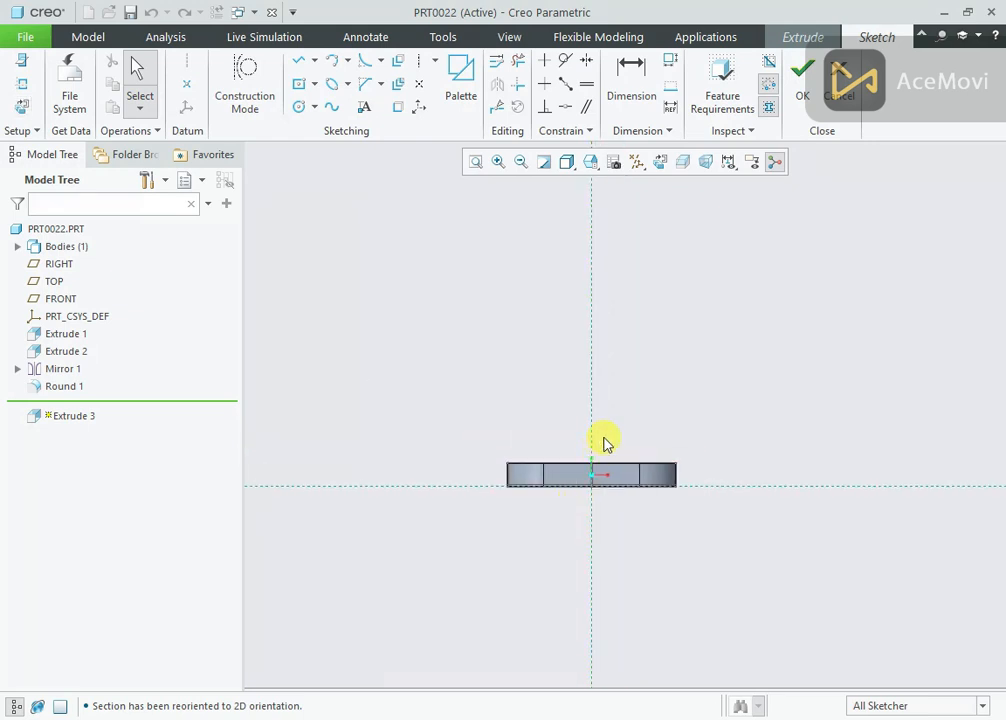
# - Sketch two concentric circles about 26 and 16 in diameter on the vertical reference, centered about 79 above the plate's base
pyautogui.rightClick(737, 233)
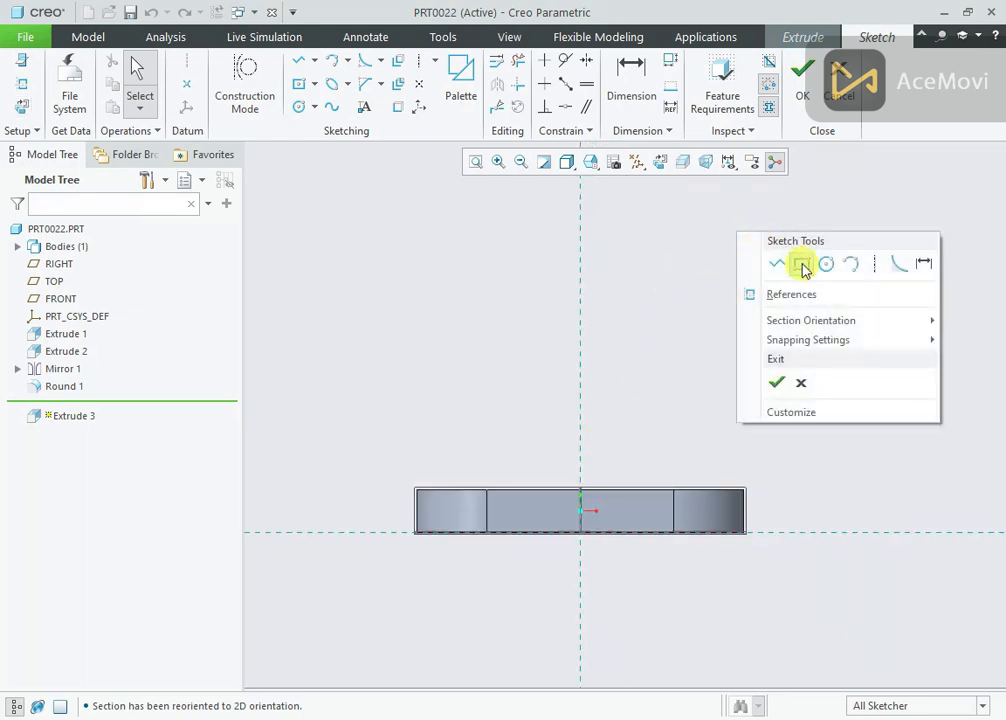
pyautogui.click(820, 266)
pyautogui.click(581, 226)
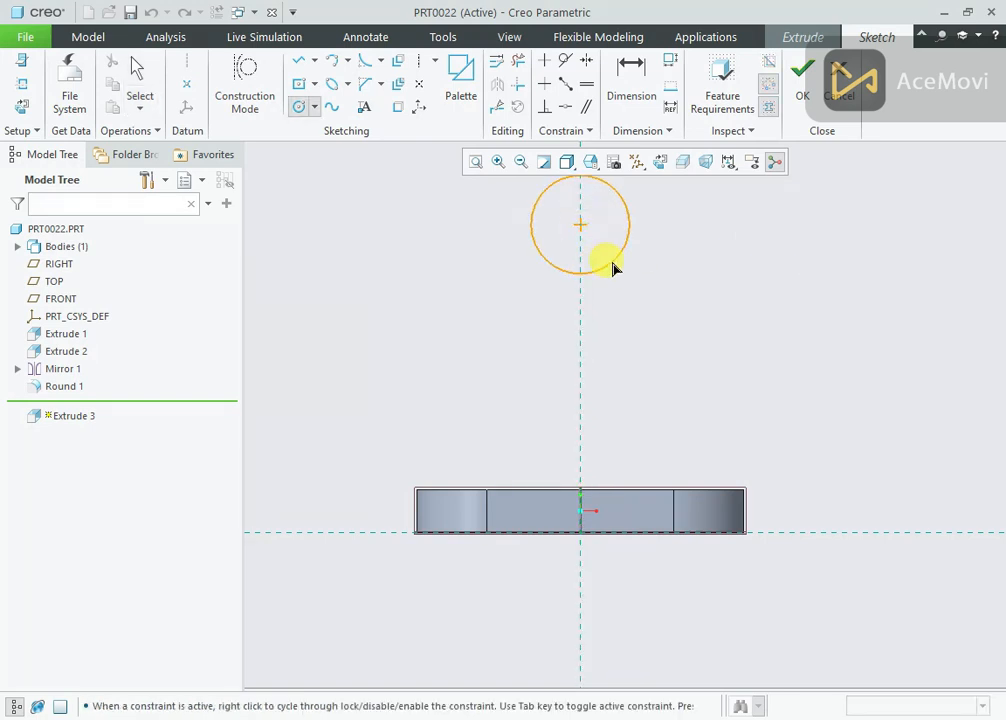
pyautogui.click(606, 262)
pyautogui.click(581, 226)
pyautogui.click(601, 248)
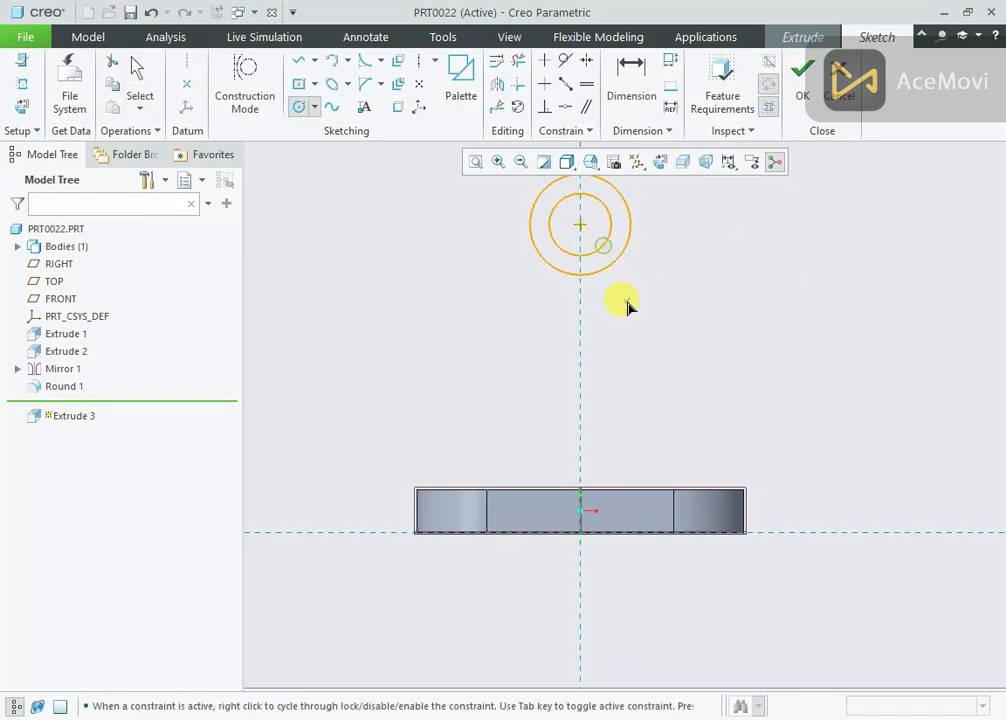
pyautogui.middleClick(627, 316)
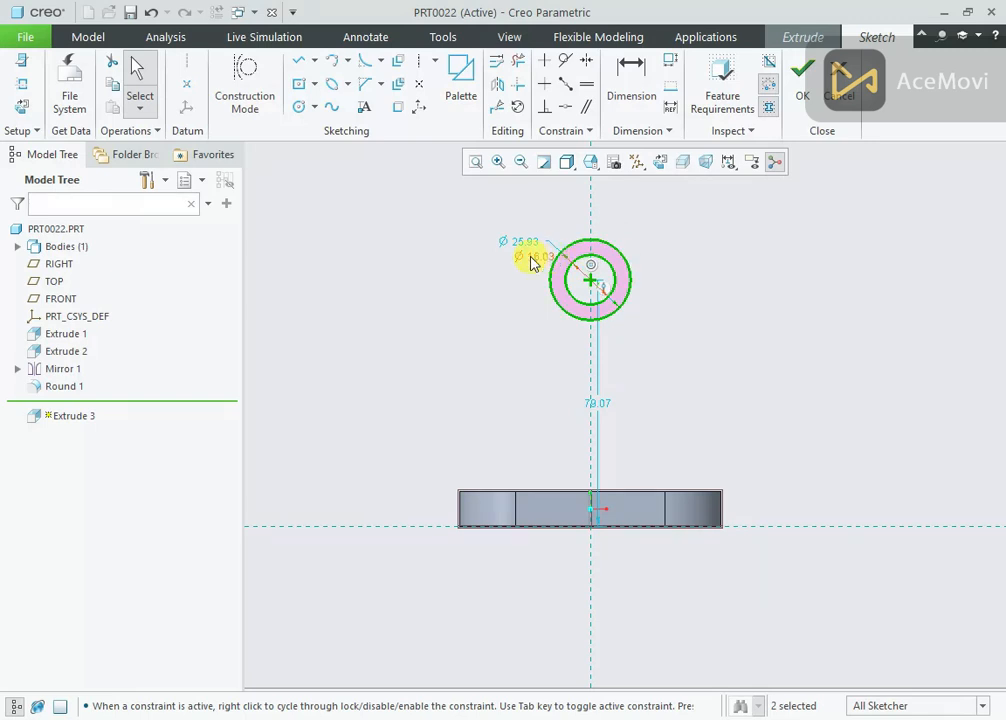
# - Move both diameter dimensions clear of the circles and set the outer circle's diameter to 46
pyautogui.moveTo(531, 258); pyautogui.dragTo(509, 318)
pyautogui.click(487, 269)
pyautogui.moveTo(520, 245); pyautogui.dragTo(502, 240)
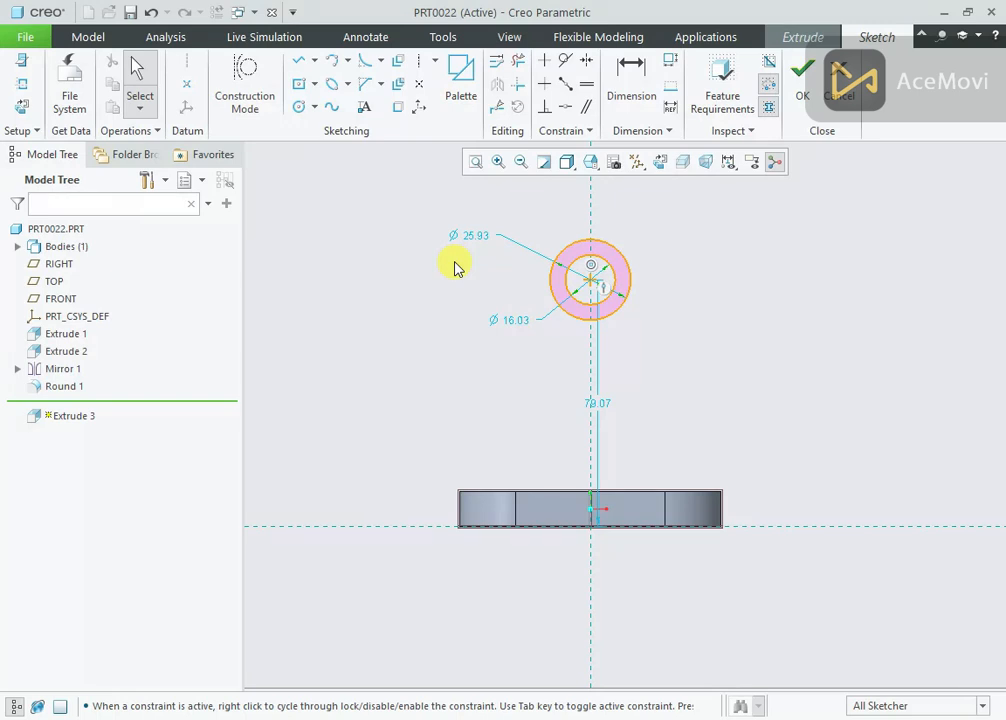
pyautogui.doubleClick(474, 237)
pyautogui.write('4')
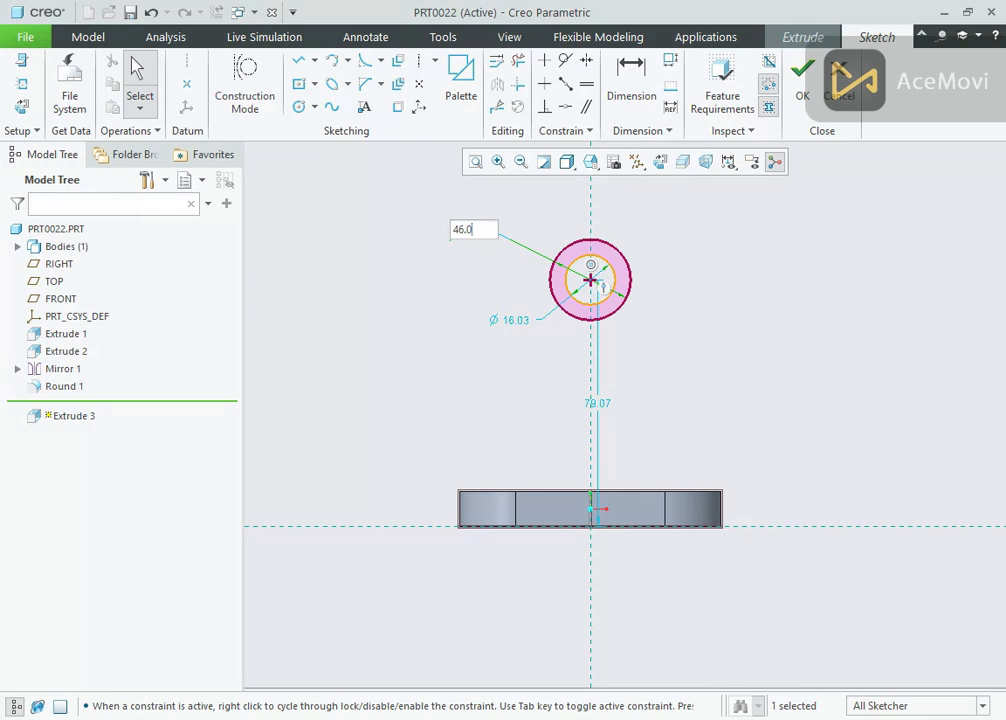
pyautogui.write('6.0')
pyautogui.press('Return')
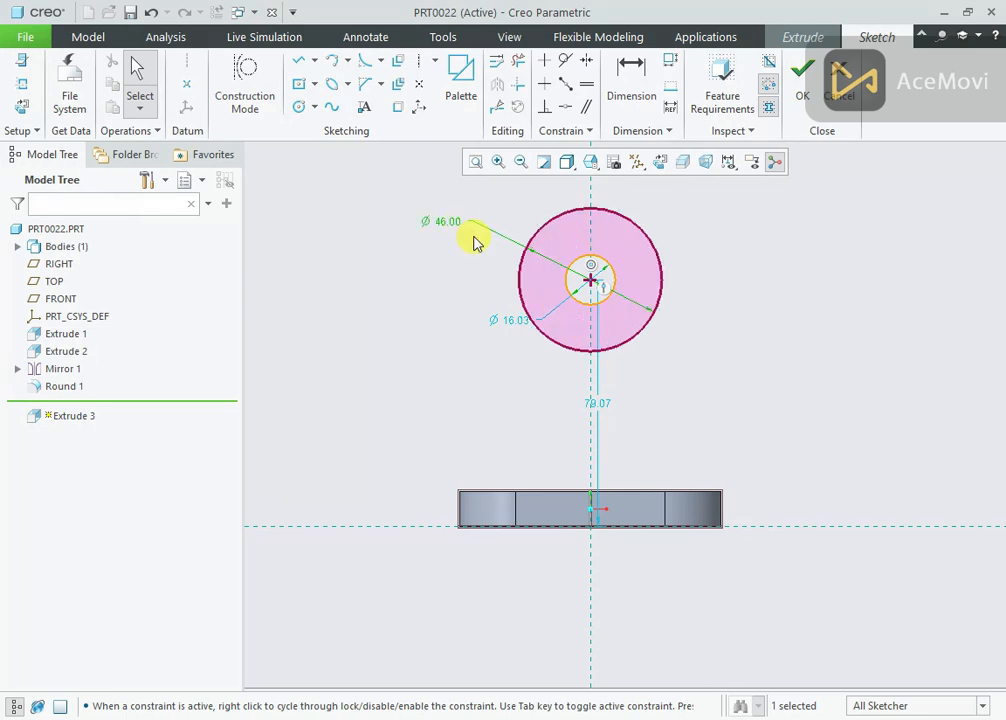
# - Set the inner circle's diameter to 28.57
pyautogui.doubleClick(492, 316)
pyautogui.press('BackSpace')
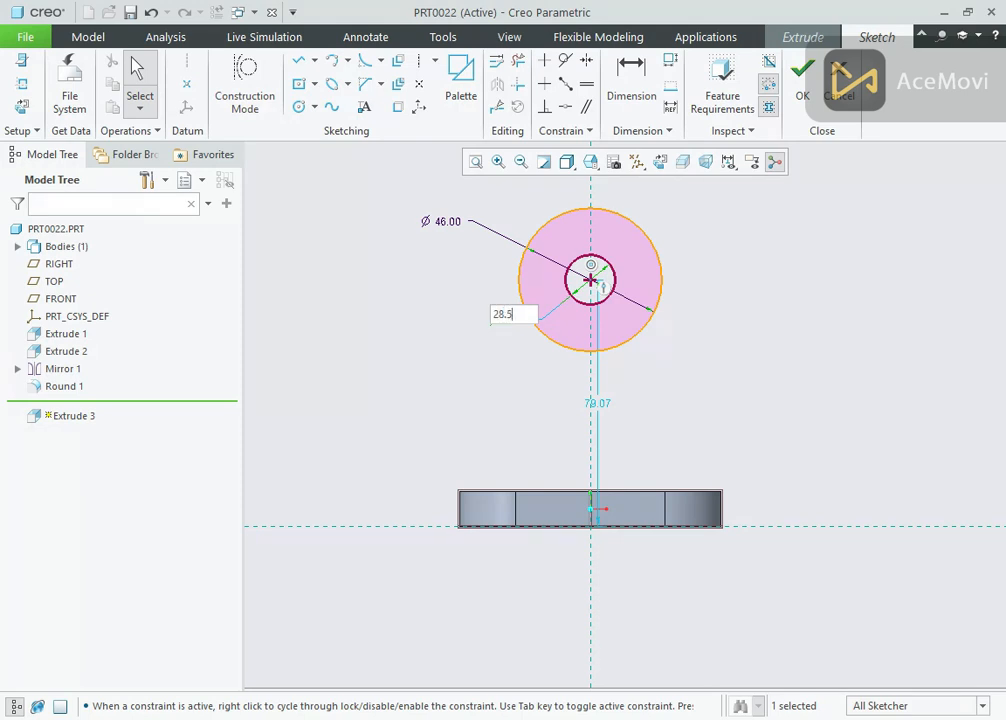
pyautogui.press('Return')
pyautogui.click(449, 306)
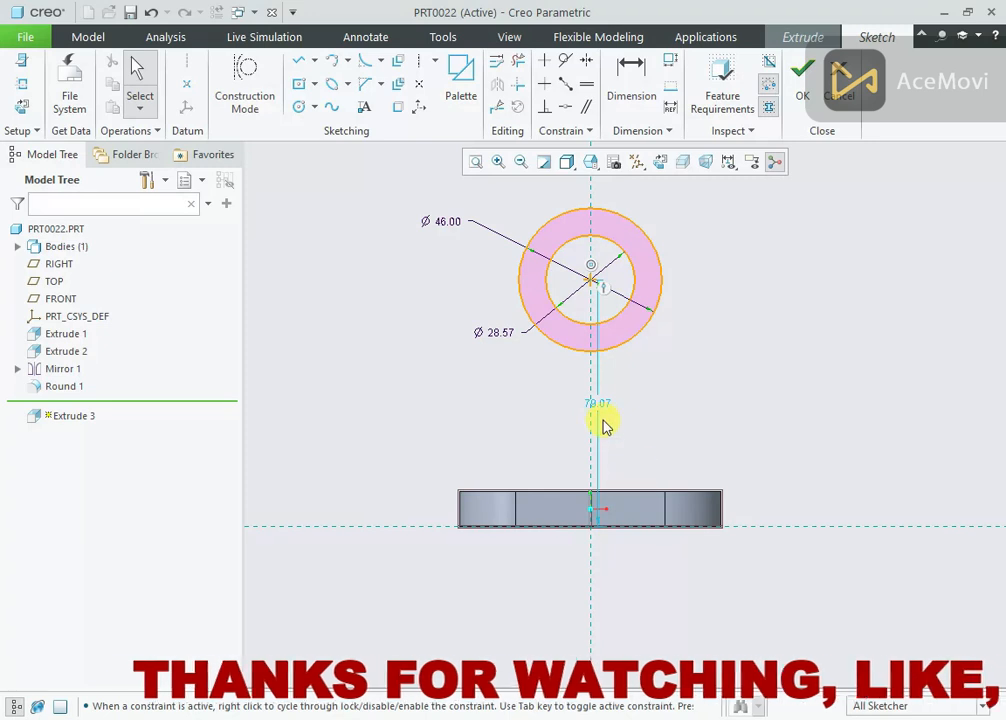
# - Move the height dimension clear of the circles, set their center height to 133 above the plate's base, and finish the sketch
pyautogui.moveTo(600, 404); pyautogui.dragTo(763, 411)
pyautogui.doubleClick(766, 405)
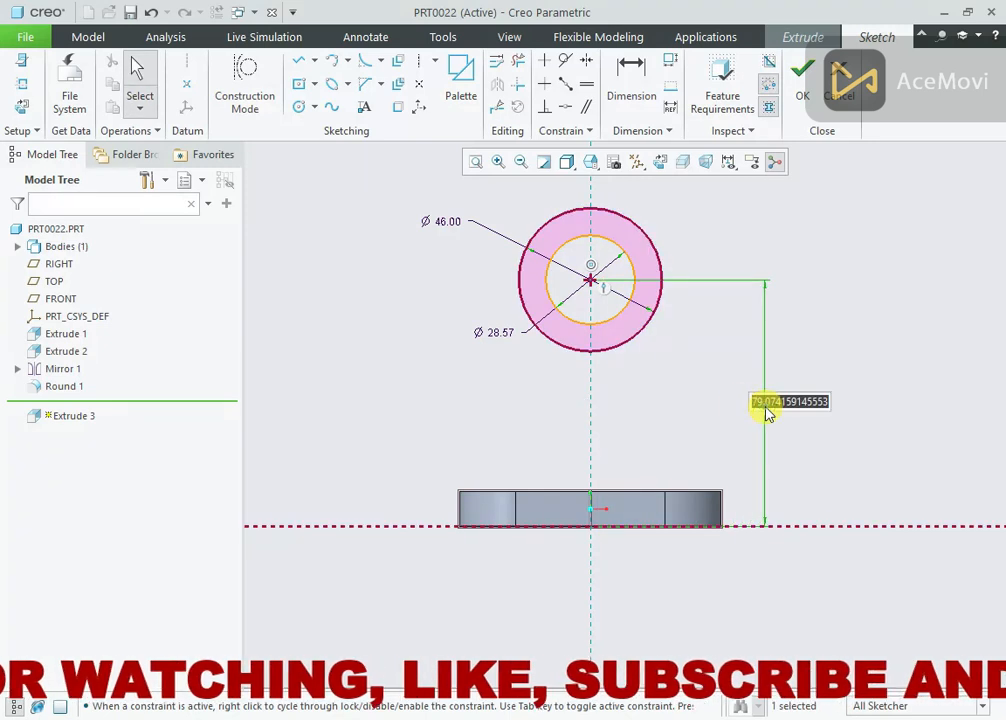
pyautogui.write('133')
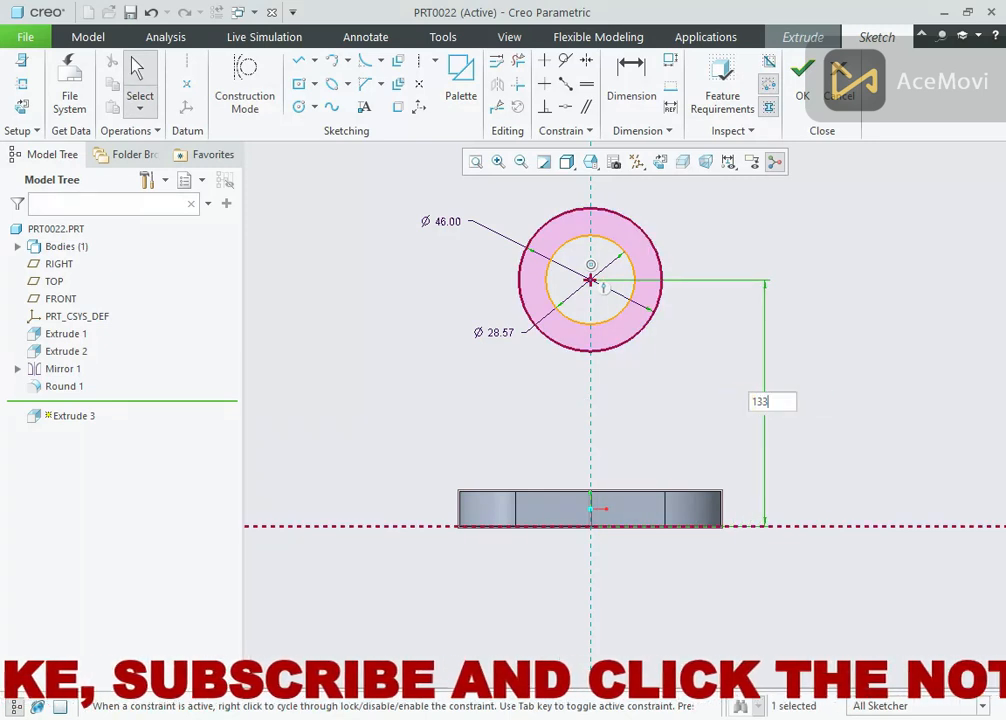
pyautogui.press('Return')
pyautogui.scroll(-3, 658, 444)
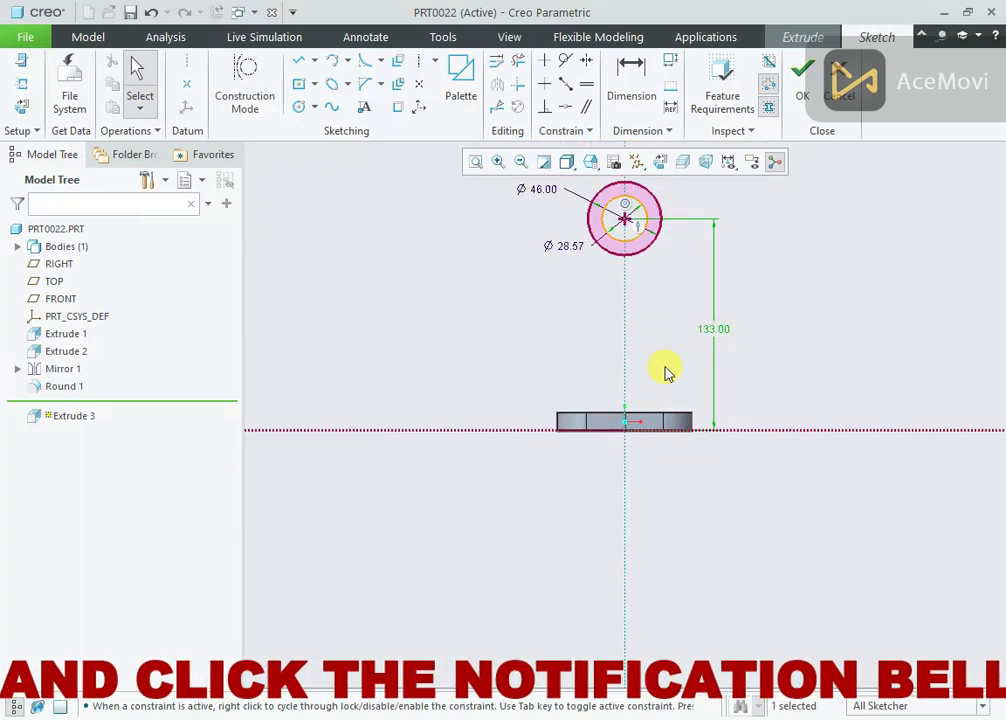
pyautogui.scroll(3, 650, 385)
pyautogui.scroll(-2, 629, 408)
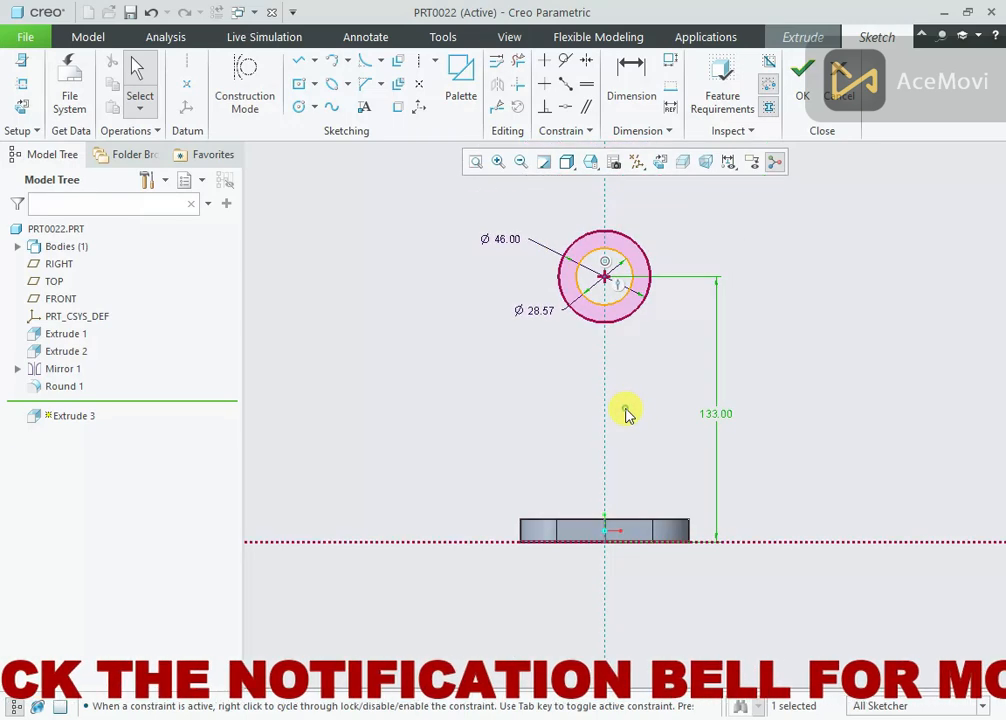
pyautogui.click(803, 97)
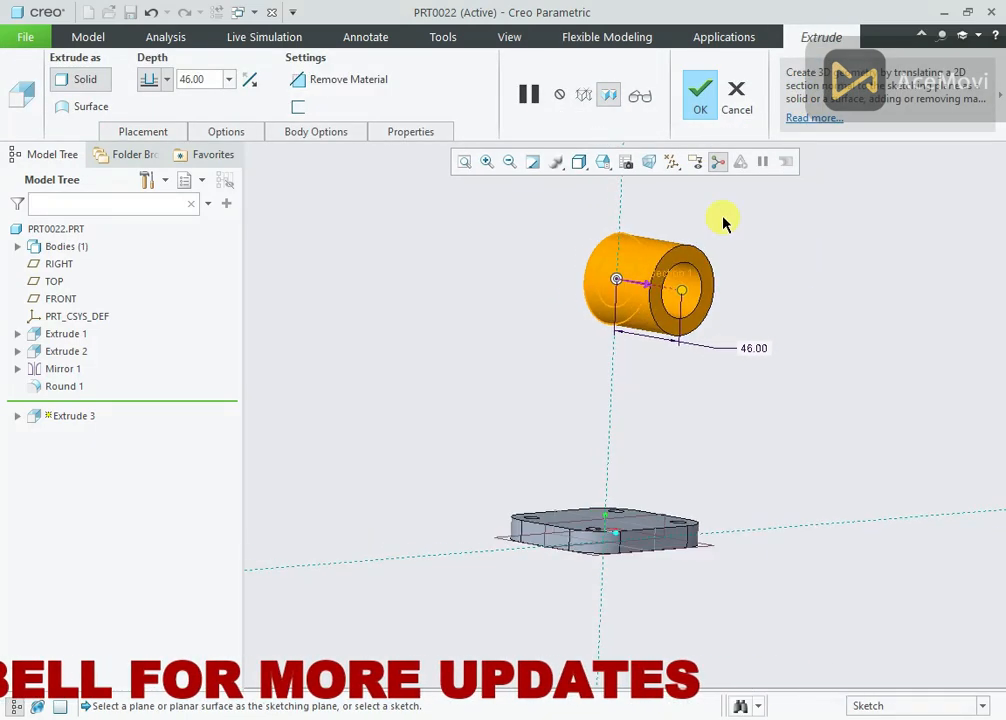
# - Extrude the ring symmetrically about the sketch plane to a total depth of 34
pyautogui.click(160, 80)
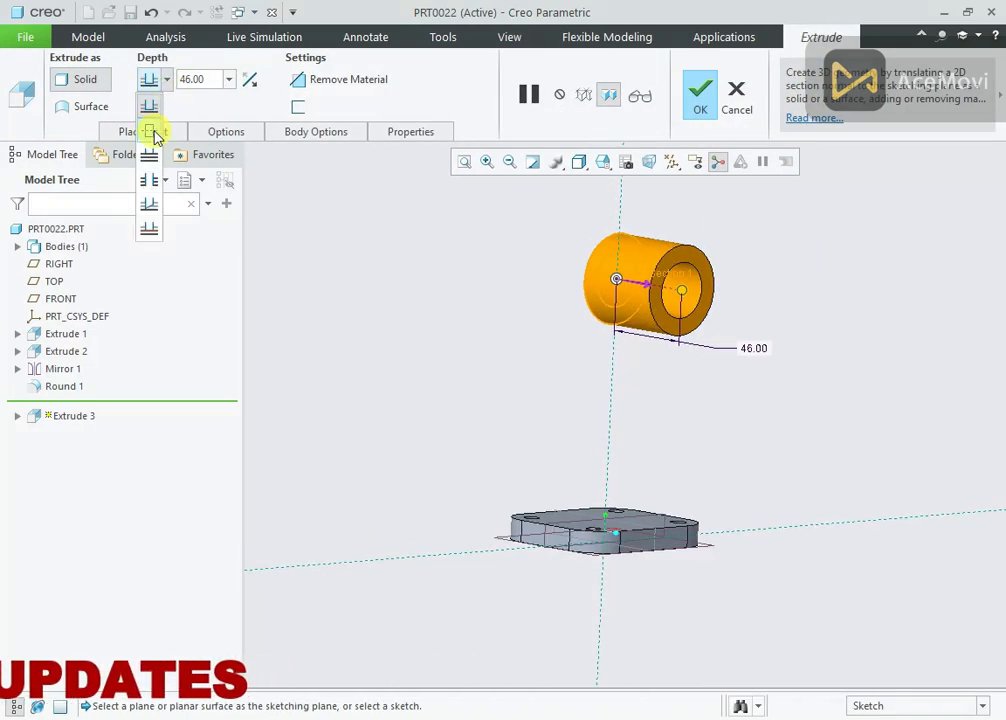
pyautogui.click(152, 132)
pyautogui.doubleClick(214, 82)
pyautogui.write('34')
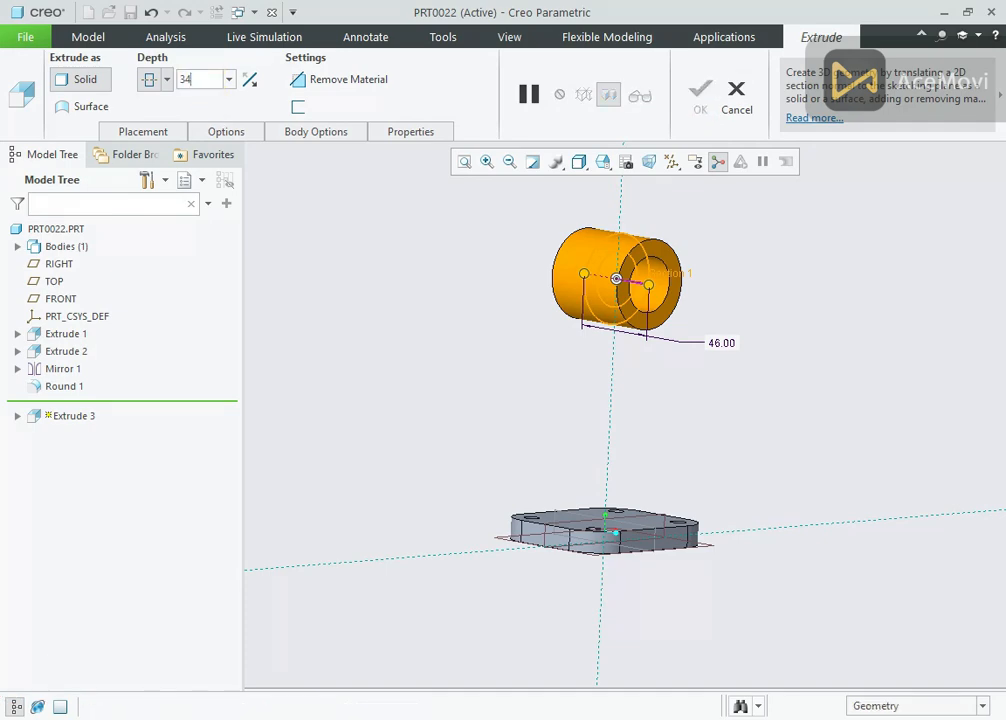
pyautogui.press('Return')
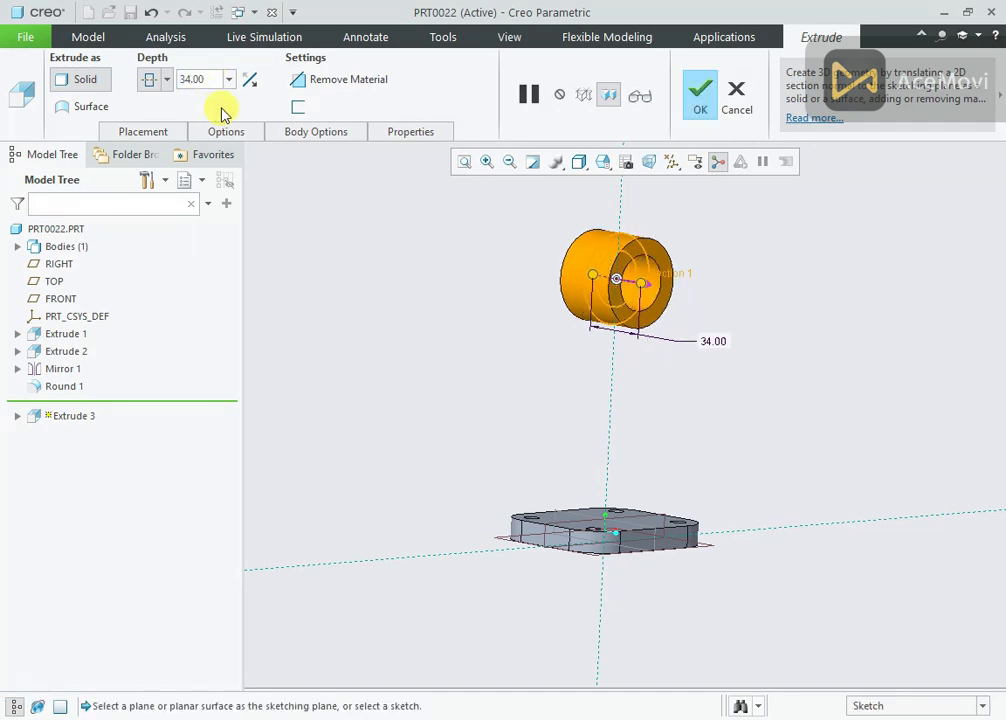
pyautogui.click(699, 95)
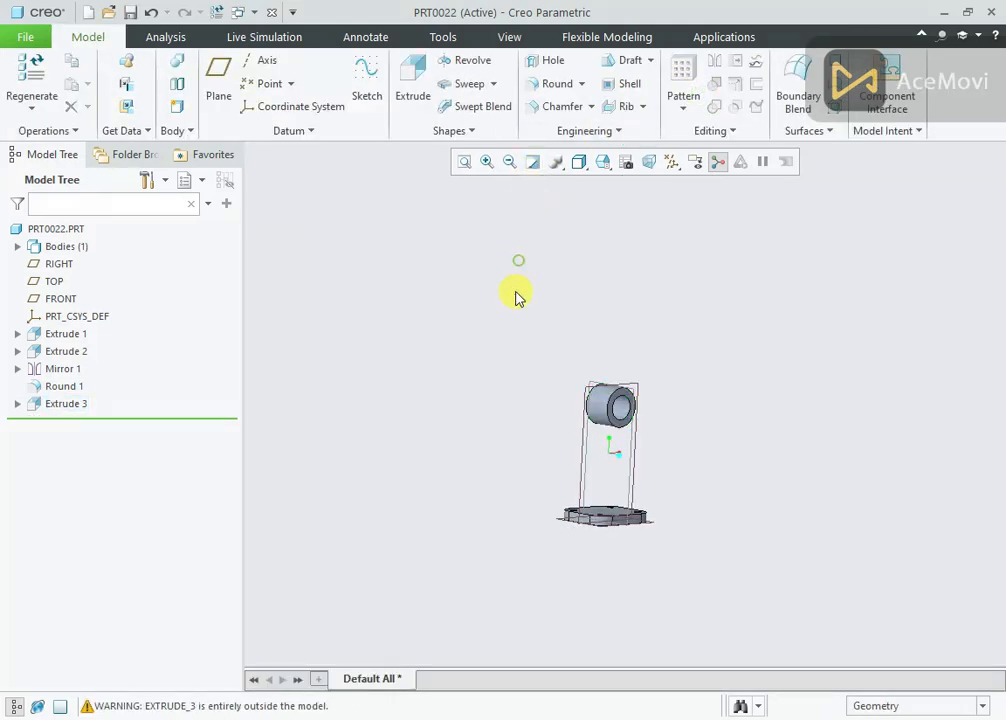
# - Start an extrusion sketch on the FRONT plane, adding the ring's outer surface and the plate's two side faces as references
pyautogui.scroll(4, 550, 475)
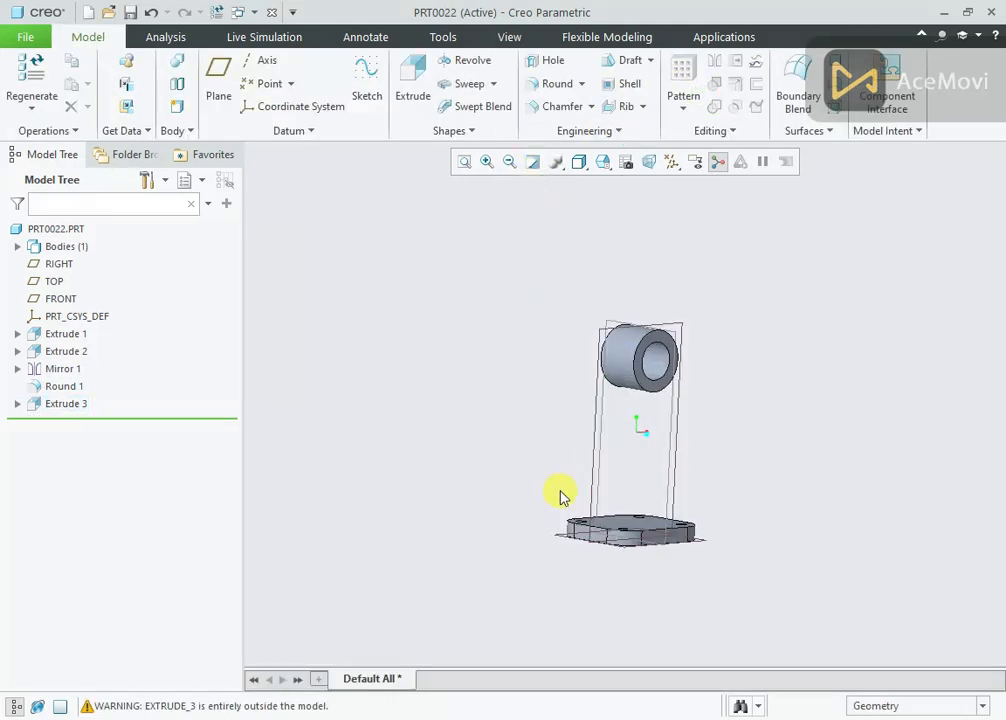
pyautogui.click(611, 373)
pyautogui.click(624, 313)
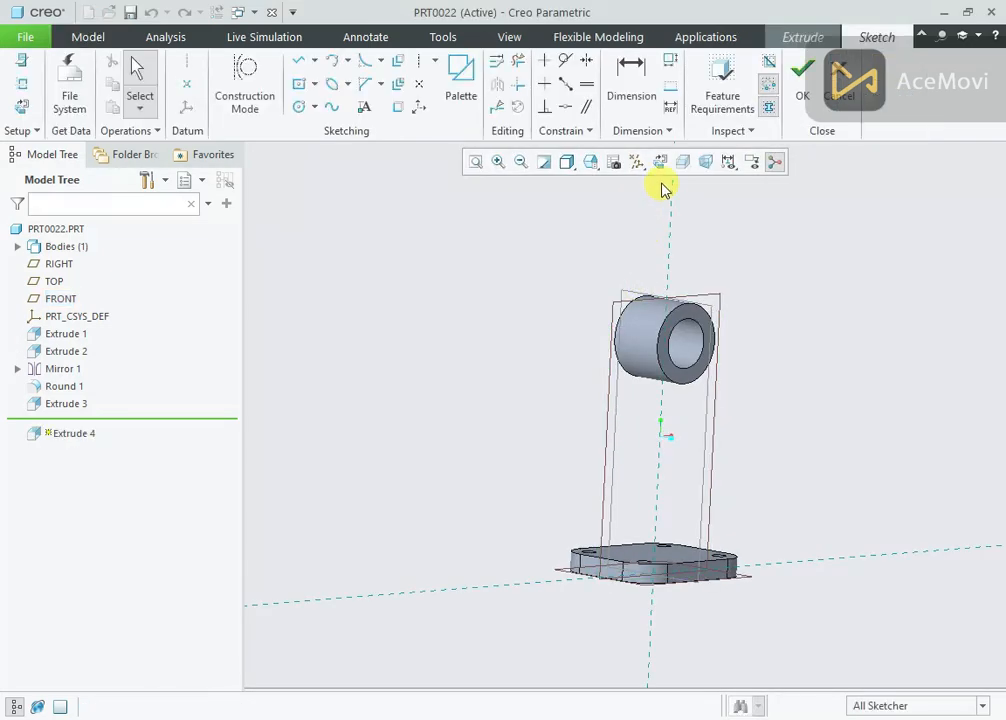
pyautogui.rightClick(409, 262)
pyautogui.click(467, 328)
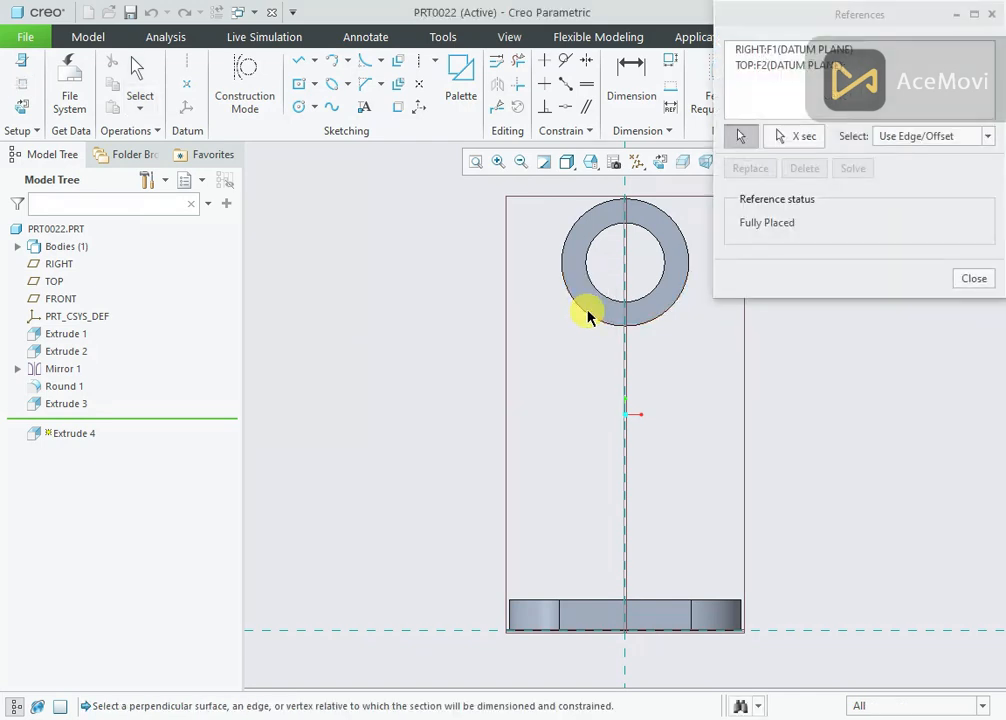
pyautogui.click(588, 316)
pyautogui.click(512, 612)
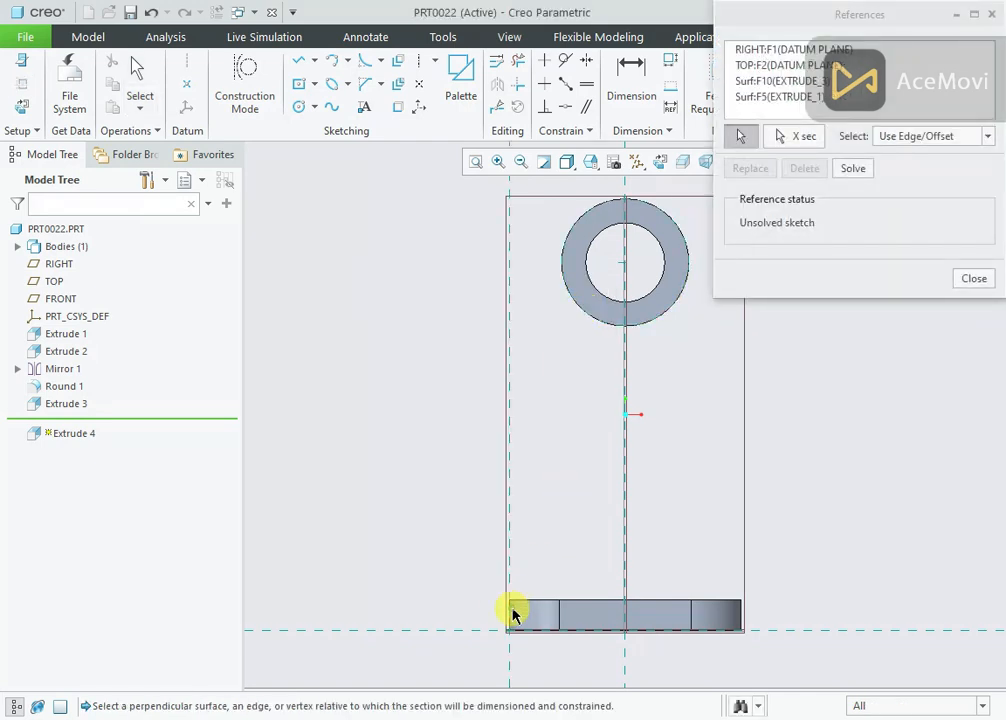
pyautogui.click(986, 285)
# - Project the ring's complete outer circle into the sketch
pyautogui.click(399, 107)
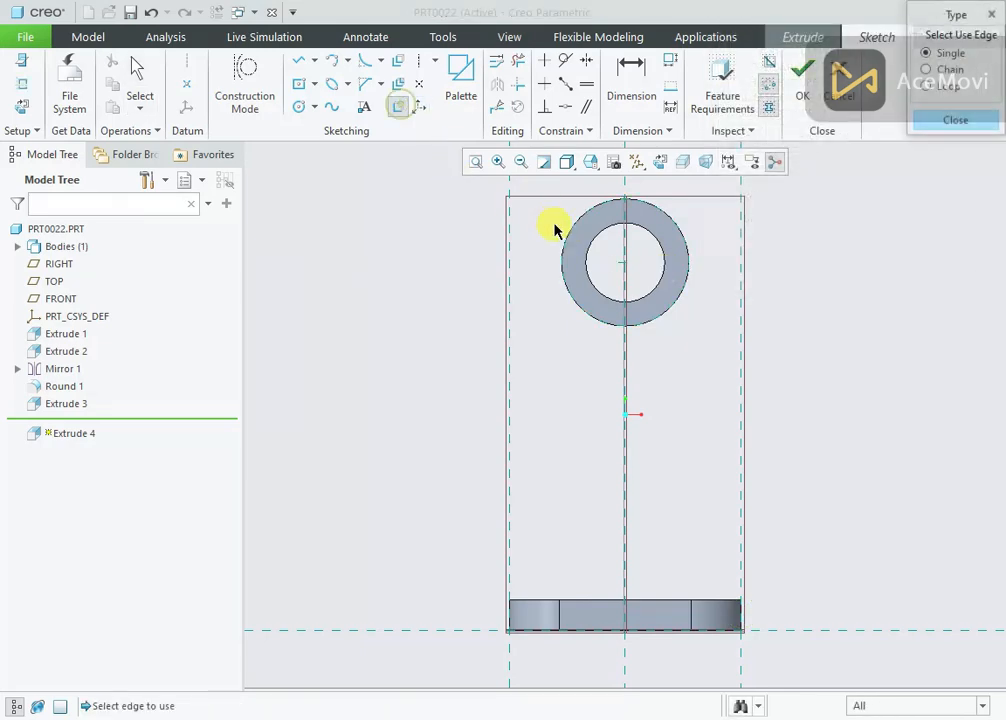
pyautogui.click(563, 260)
pyautogui.click(624, 270)
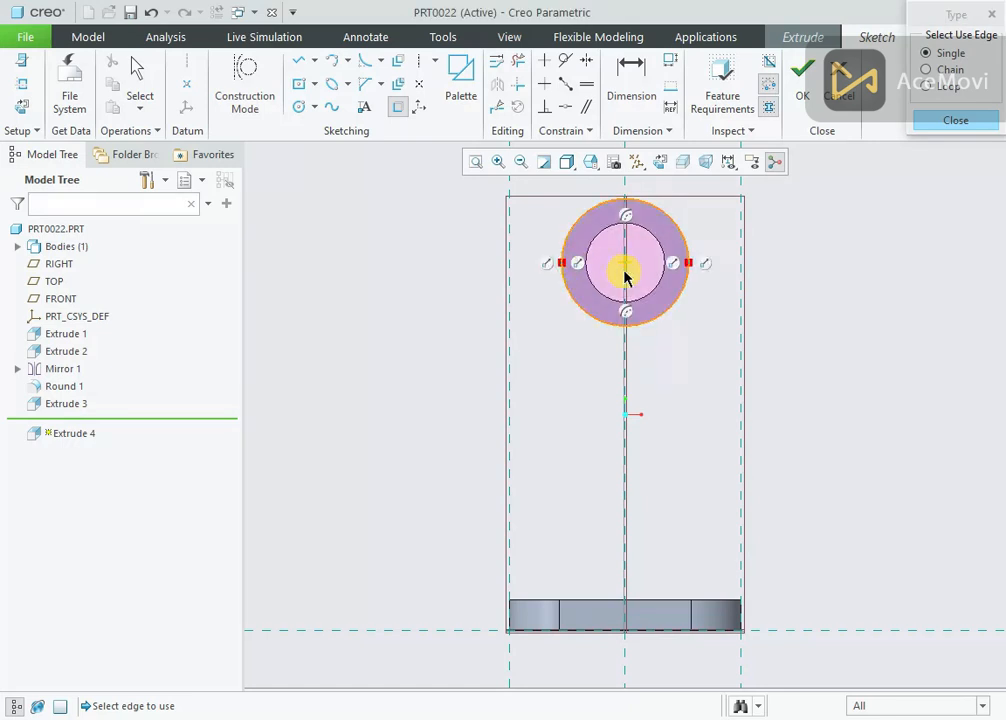
pyautogui.click(938, 121)
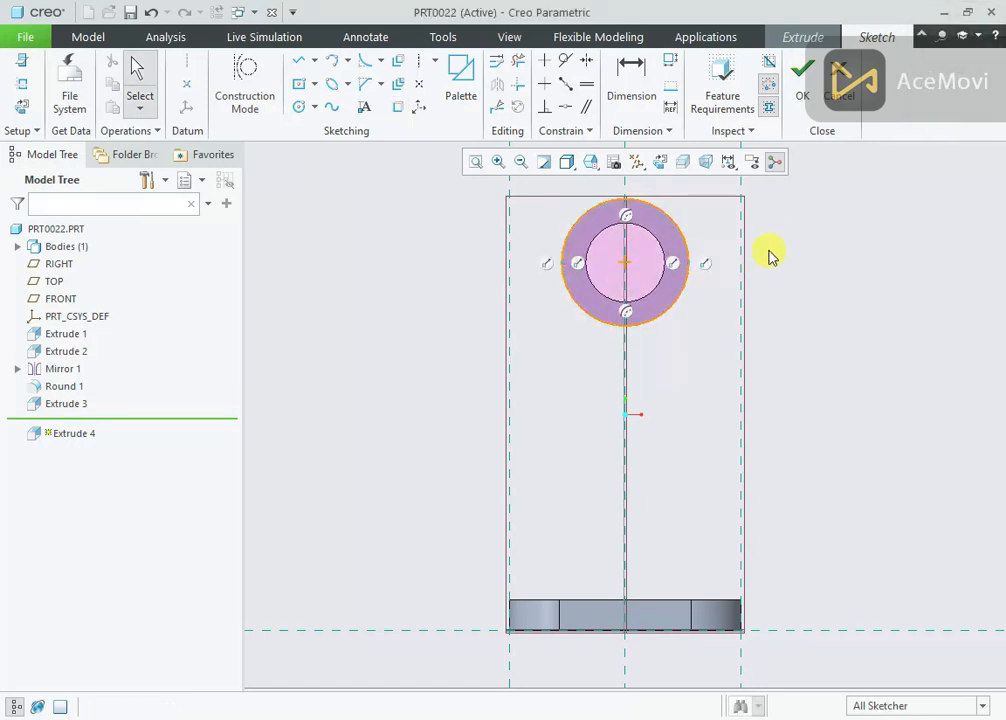
# - Sketch a three-line chain from one side of the circle along the plate's full top edge to the circle's opposite side
pyautogui.rightClick(771, 257)
pyautogui.click(806, 286)
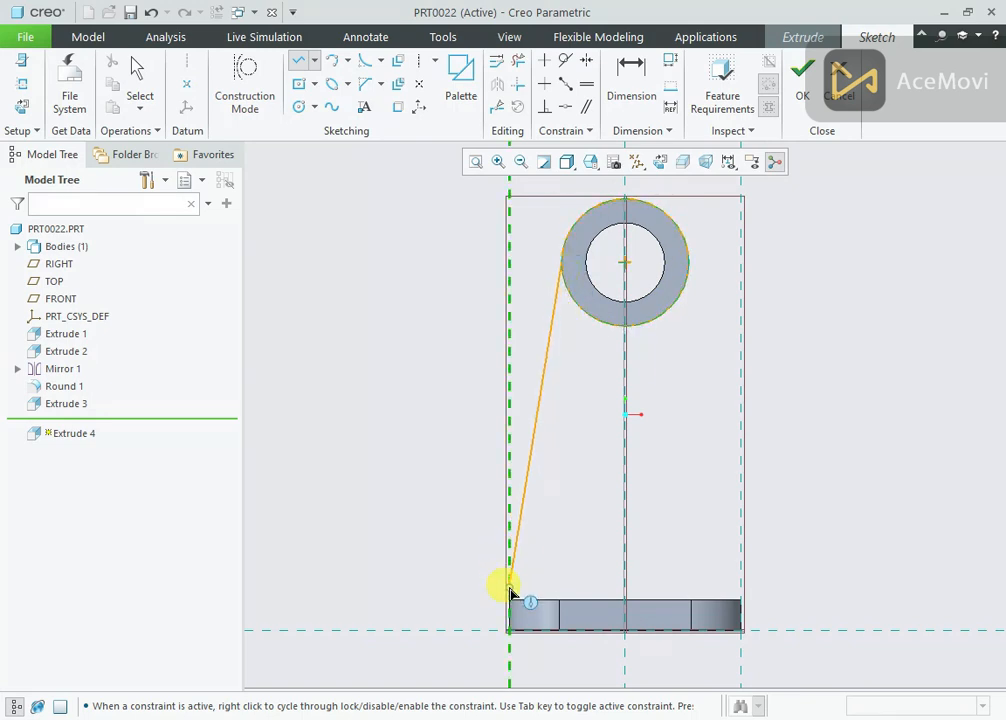
pyautogui.click(511, 598)
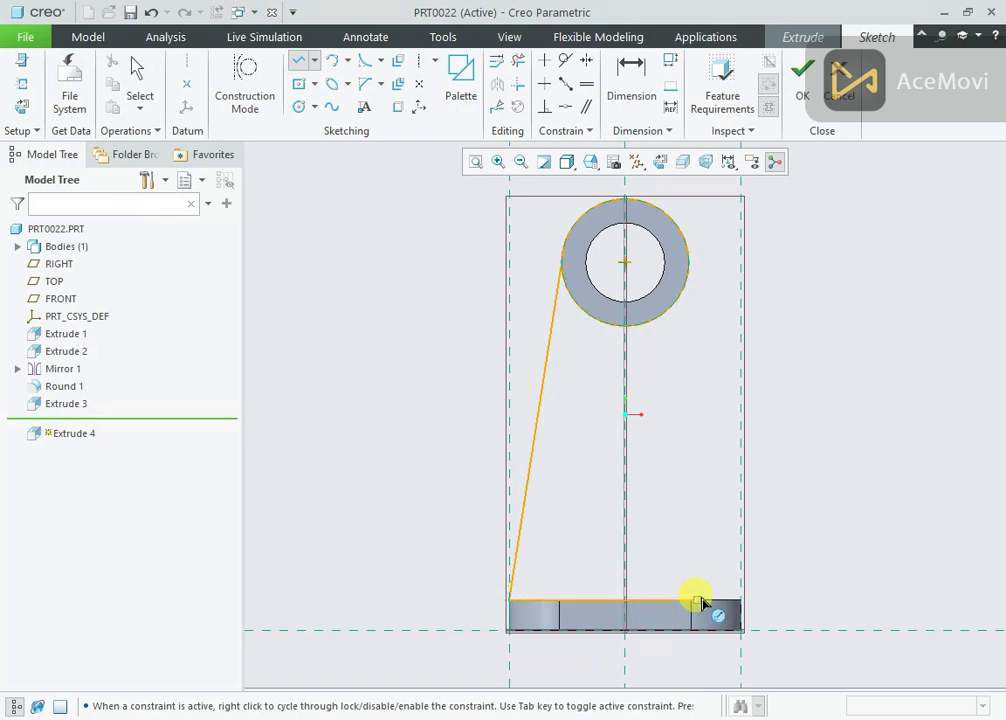
pyautogui.click(695, 268)
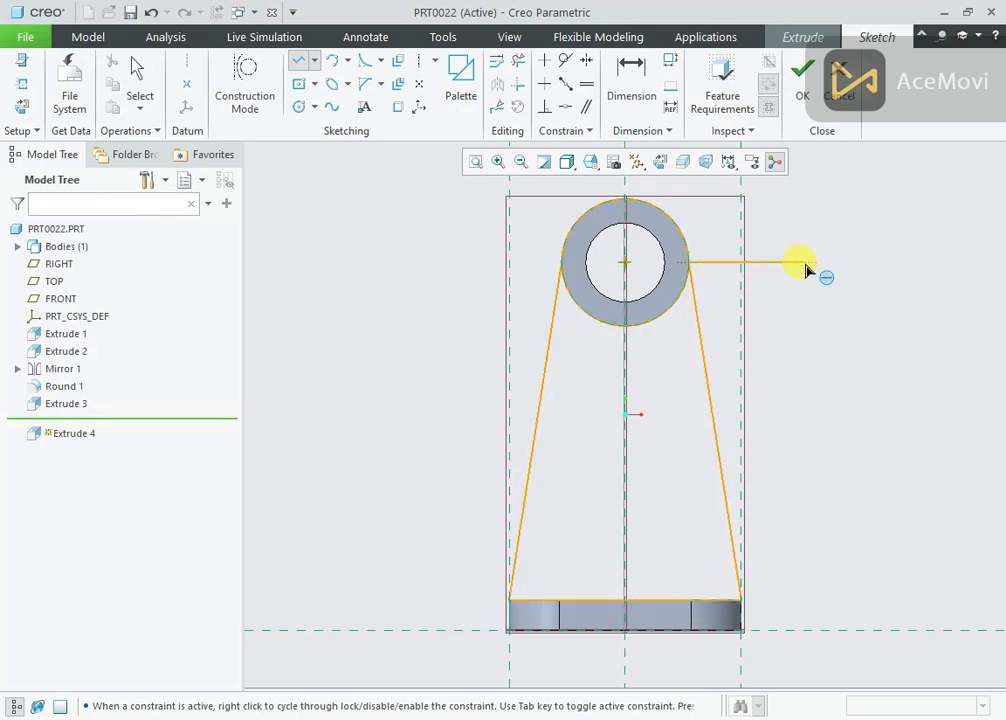
pyautogui.middleClick(808, 270)
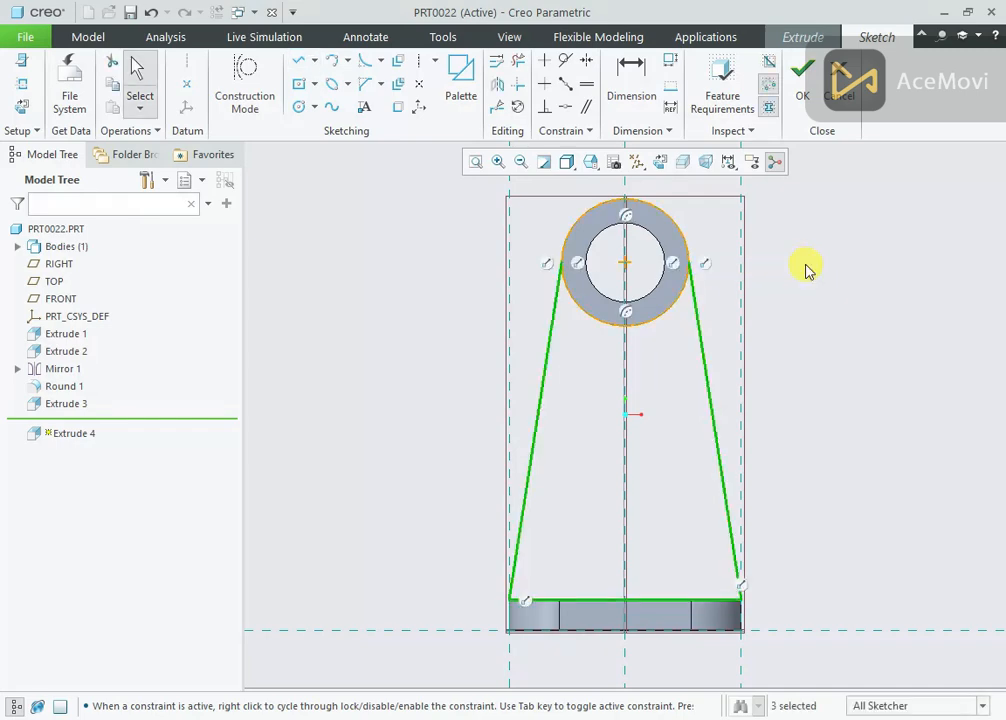
# - Trim away the upper half of the projected circle to close the web profile and finish the sketch
pyautogui.keyDown('shift'); pyautogui.moveTo(793, 261); pyautogui.dragTo(784, 293, button='middle'); pyautogui.keyUp('shift')
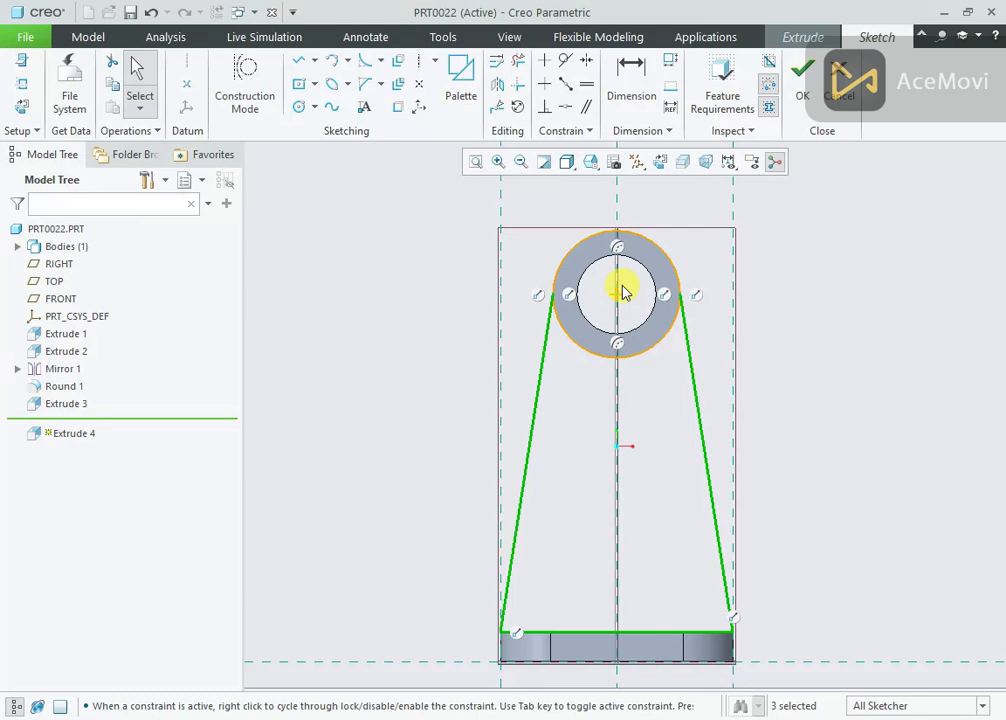
pyautogui.click(517, 64)
pyautogui.moveTo(563, 220); pyautogui.dragTo(690, 268)
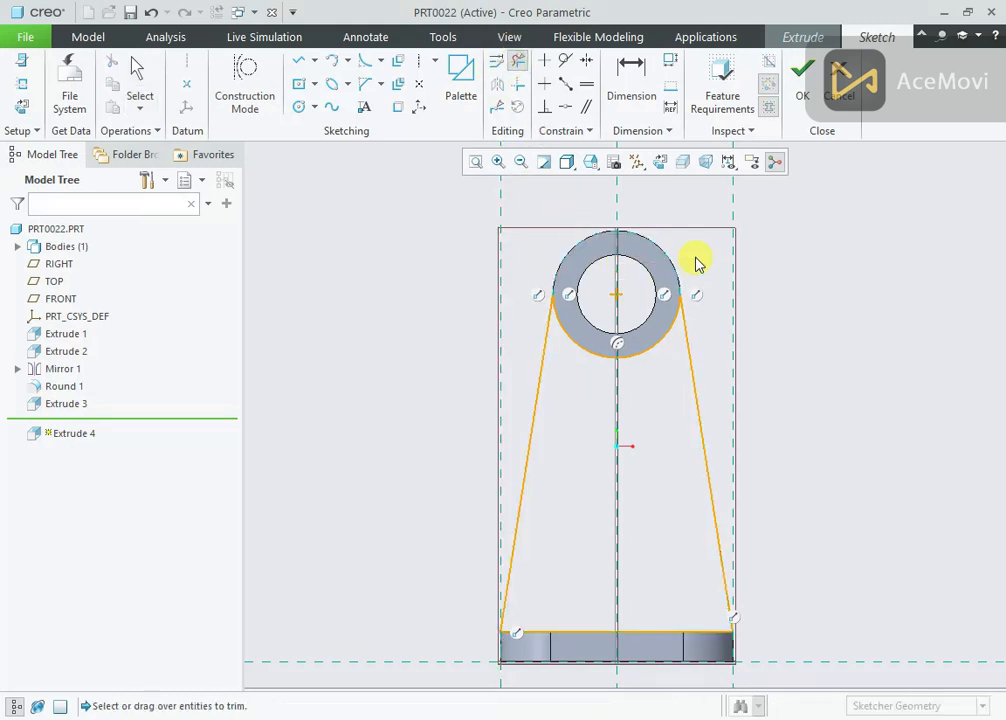
pyautogui.middleClick(697, 263)
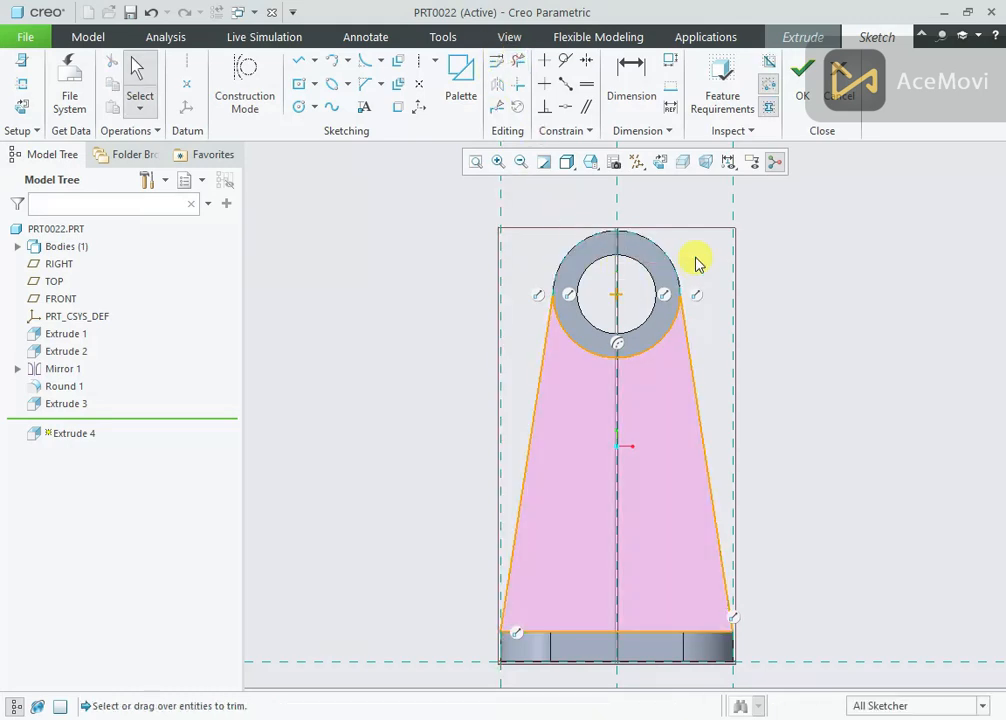
pyautogui.click(800, 78)
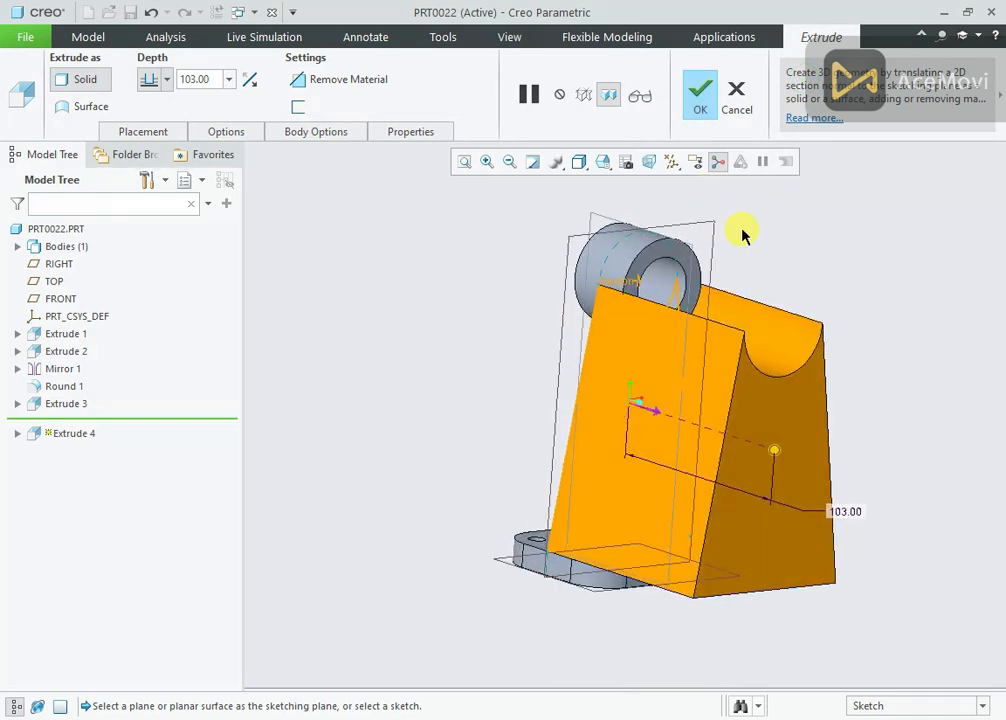
# - Extrude the web profile symmetrically about the sketch plane to a total thickness of 8
pyautogui.write('8.')
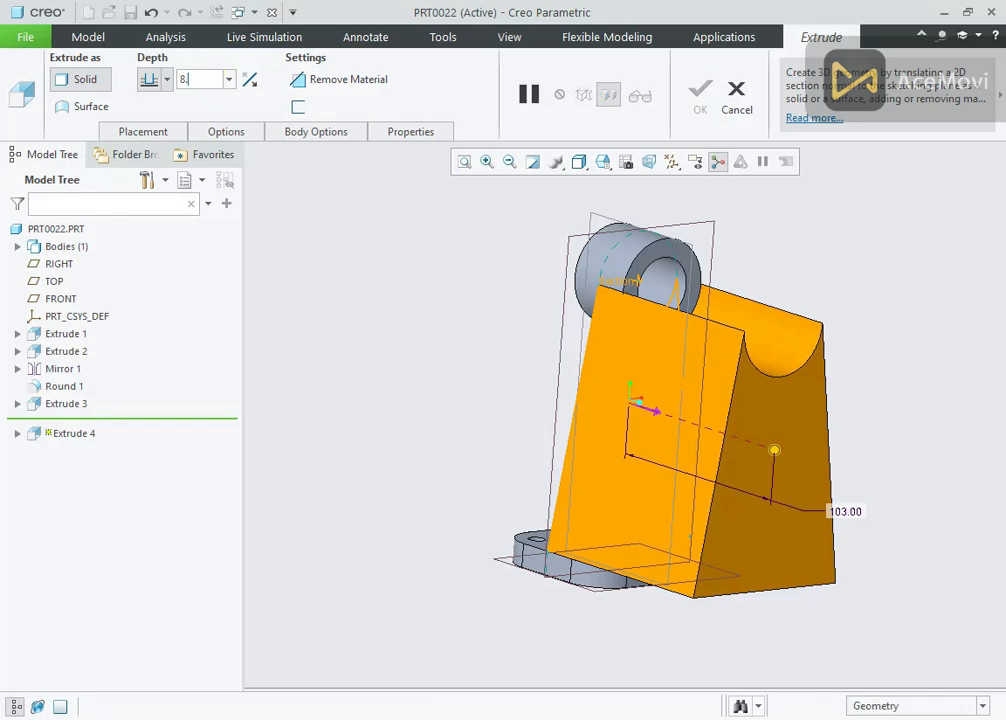
pyautogui.press('Return')
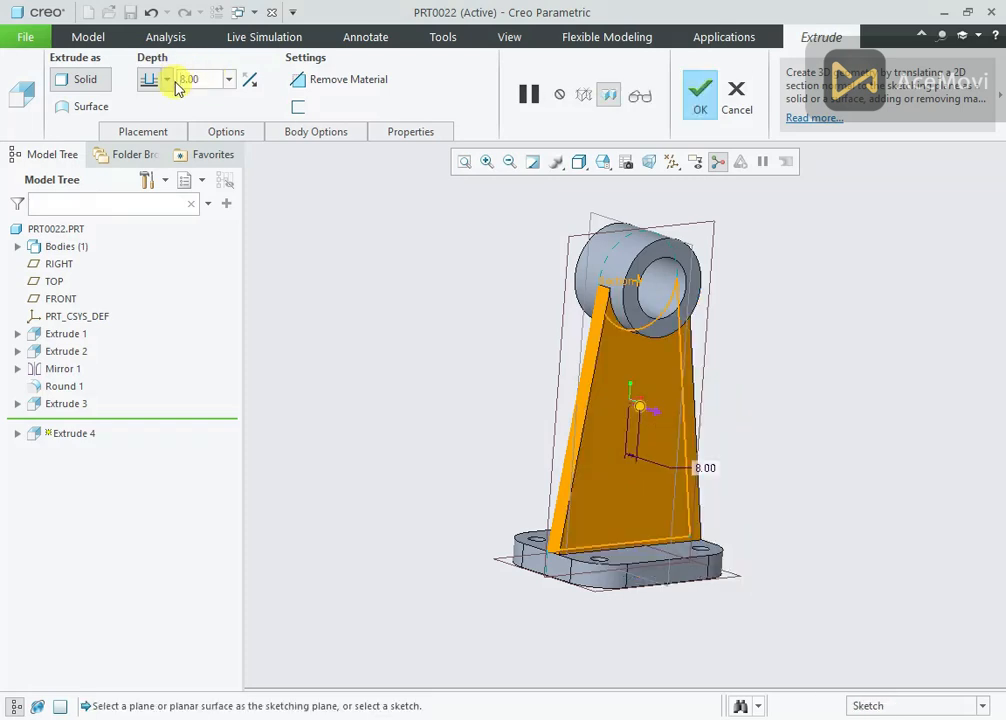
pyautogui.click(166, 88)
pyautogui.click(157, 135)
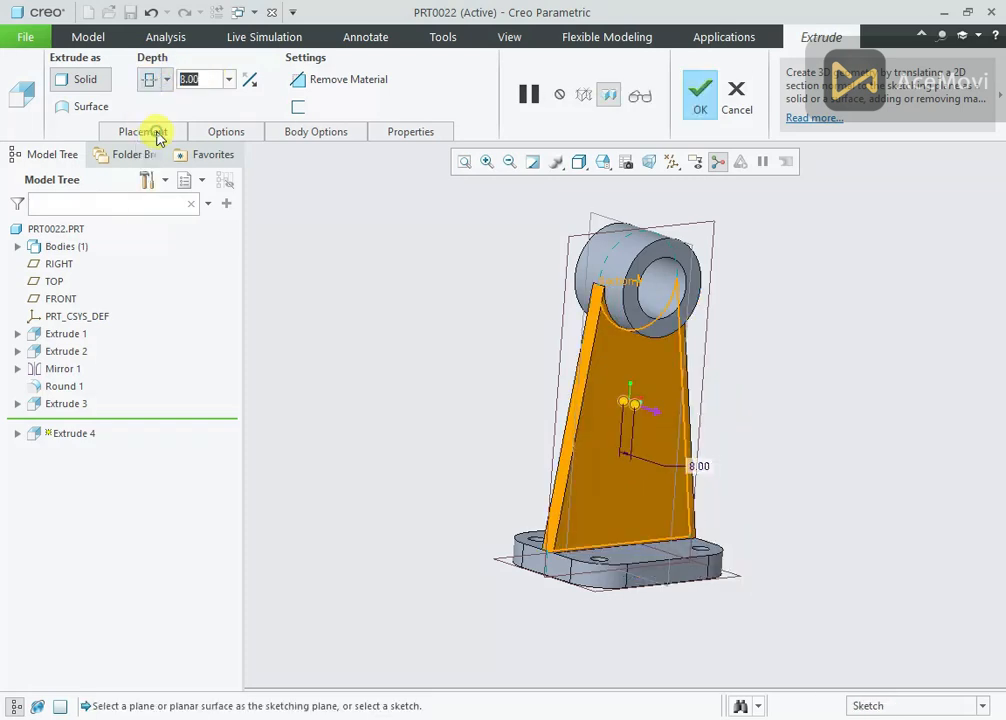
pyautogui.click(705, 114)
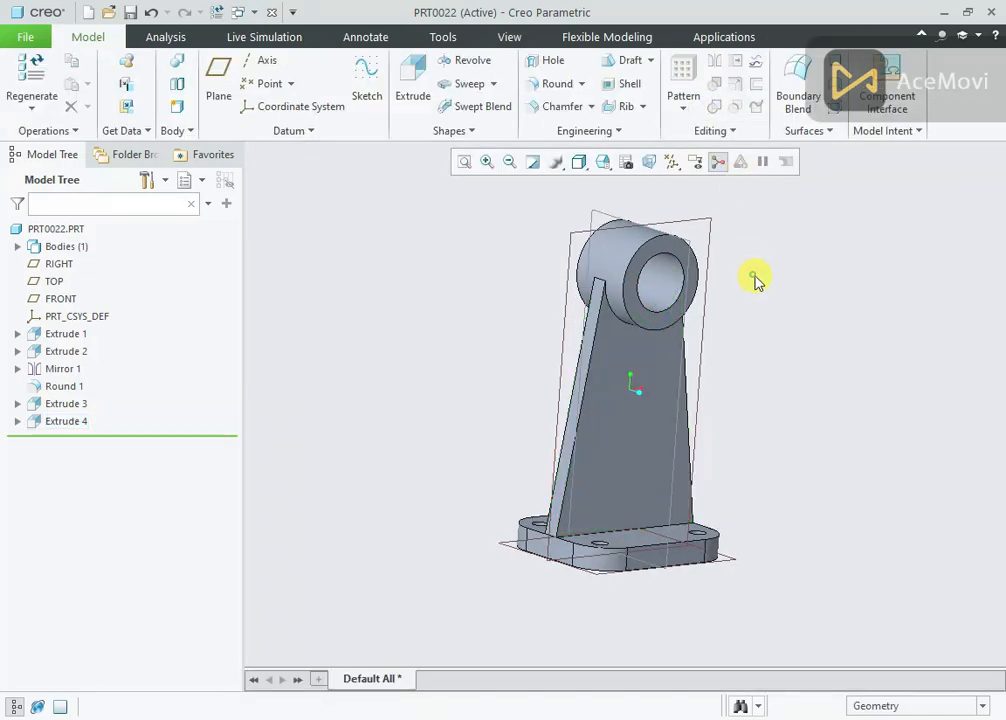
# - Start a Trajectory Rib sketch on the RIGHT plane and add the ring's lower silhouette edge as a reference
pyautogui.moveTo(752, 281); pyautogui.dragTo(499, 287, button='middle')
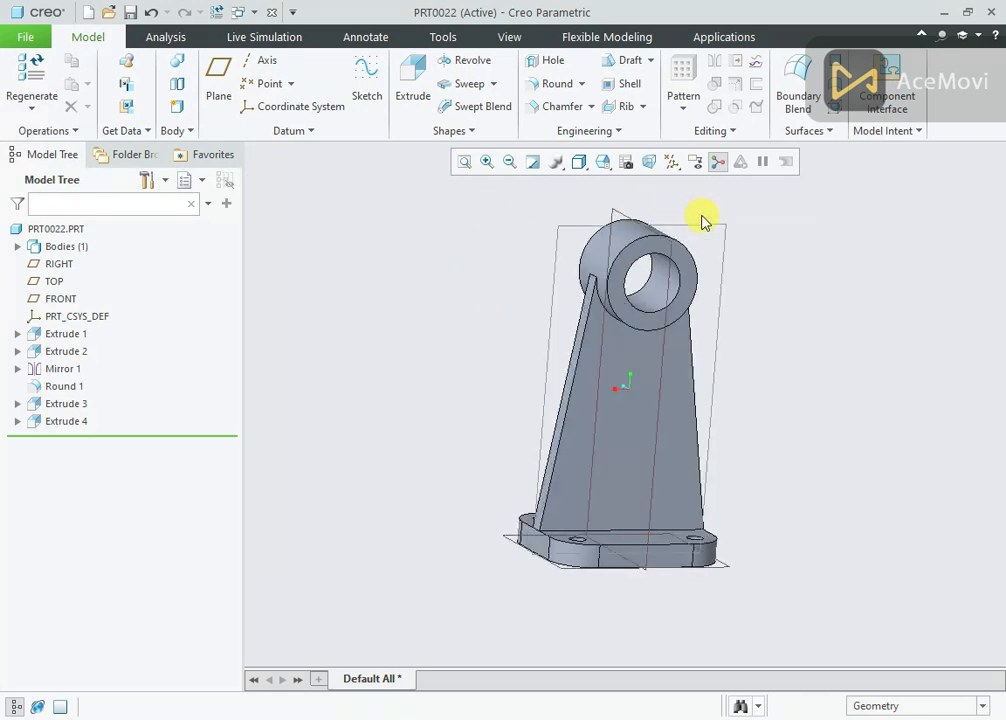
pyautogui.click(671, 255)
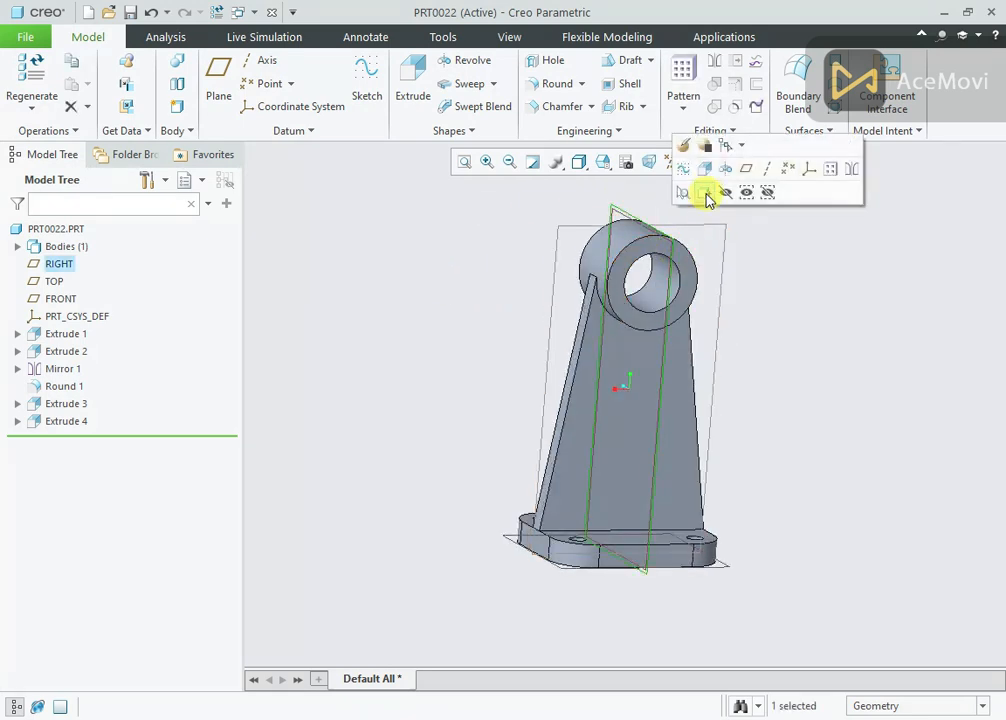
pyautogui.click(624, 106)
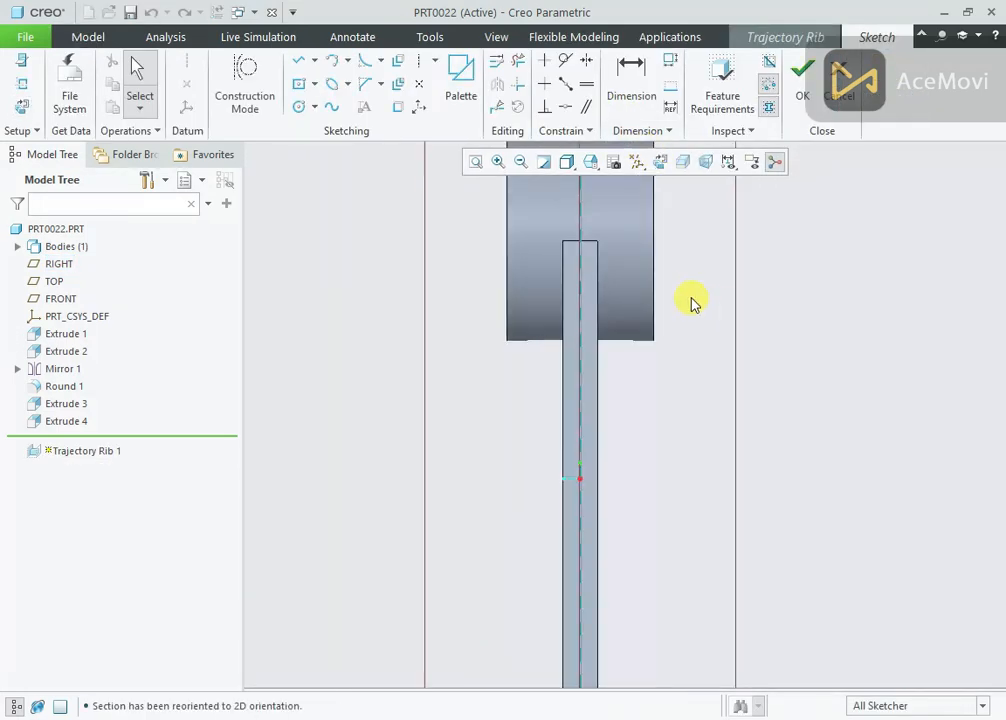
pyautogui.rightClick(689, 297)
pyautogui.click(720, 357)
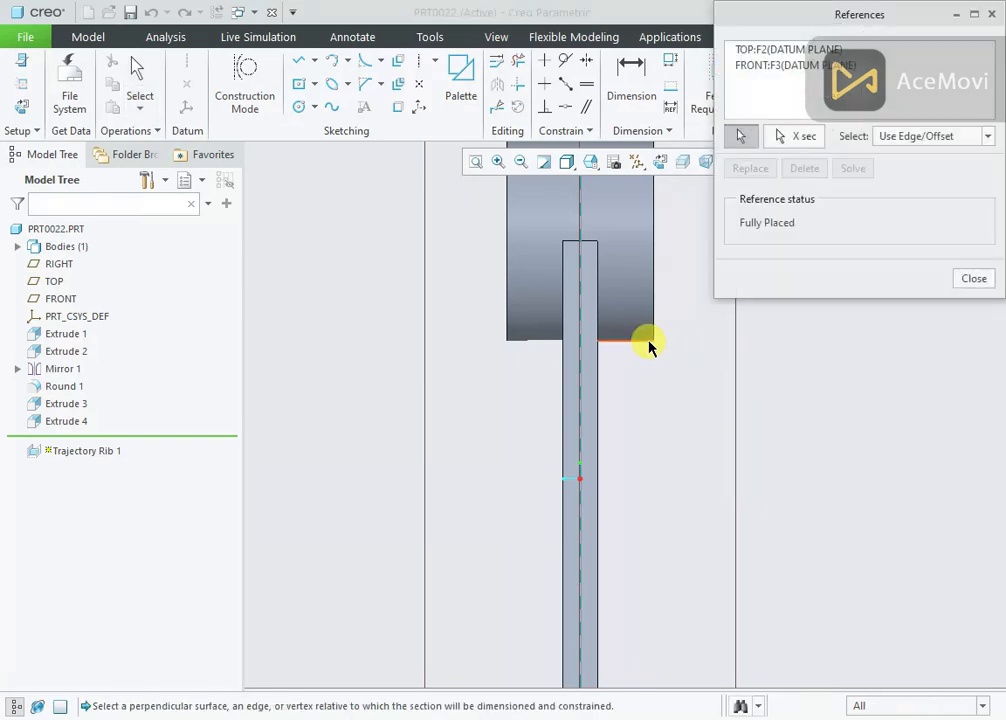
pyautogui.click(649, 346)
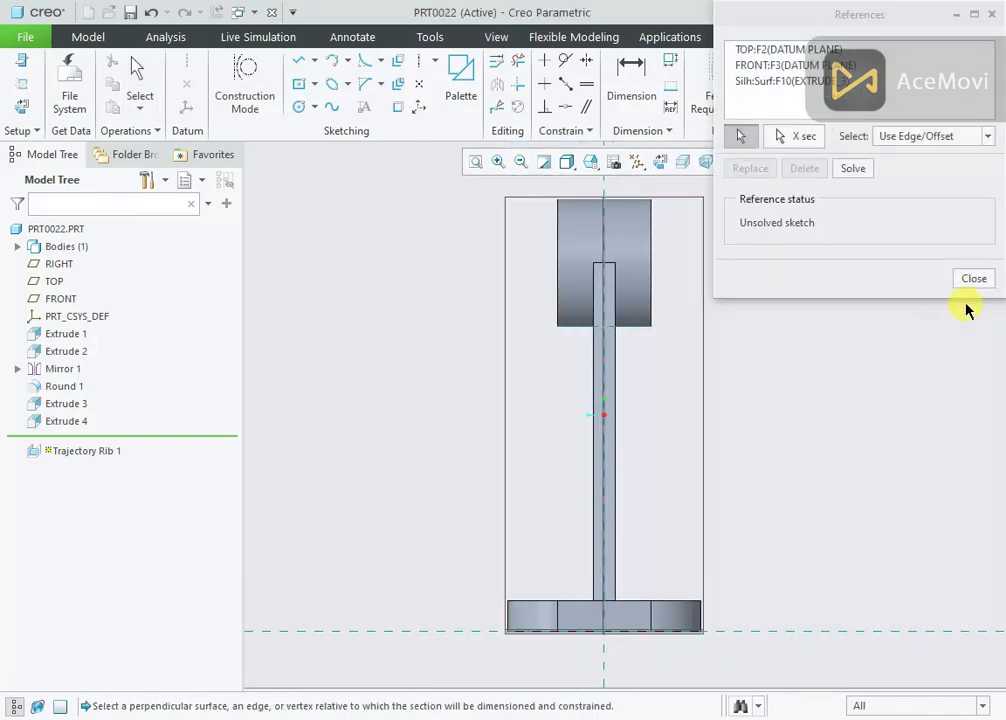
pyautogui.click(976, 281)
pyautogui.rightClick(827, 283)
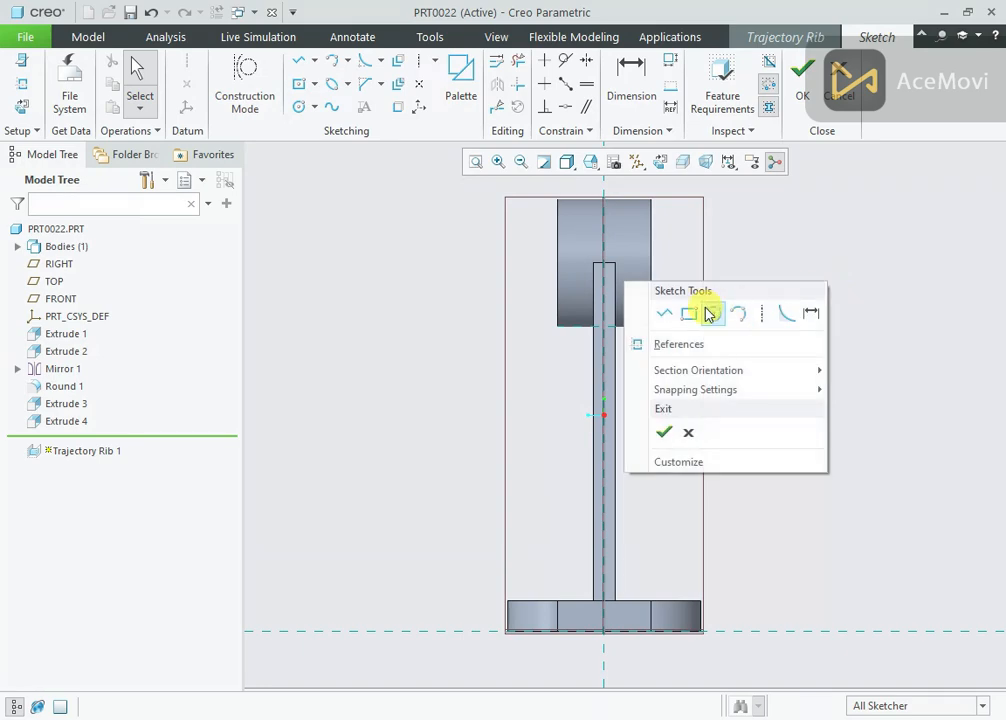
pyautogui.click(667, 315)
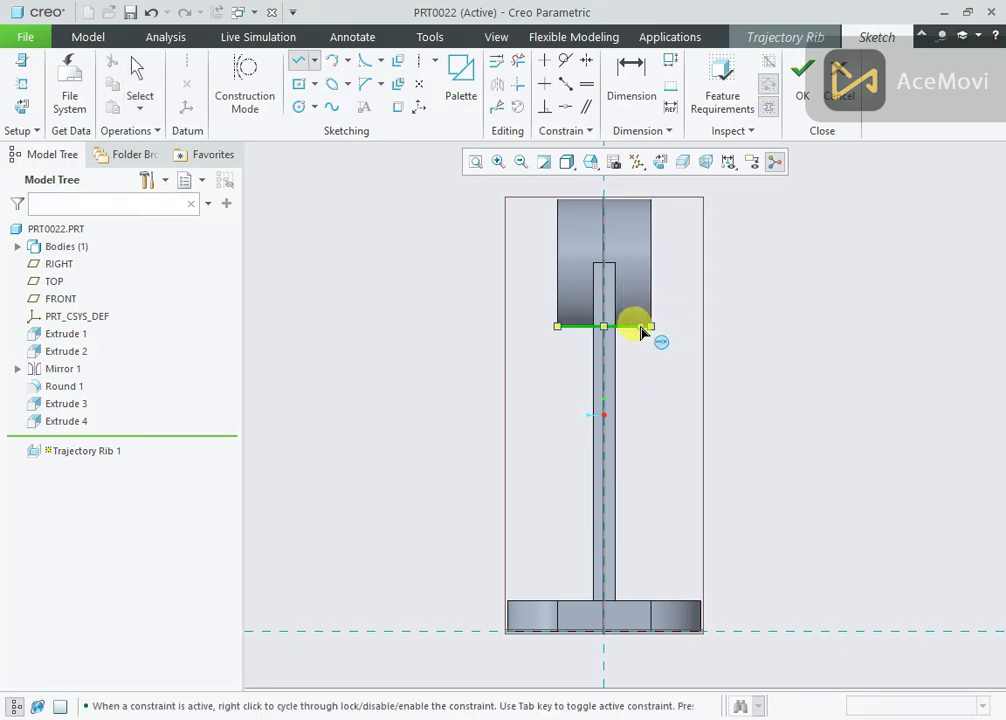
pyautogui.scroll(-3, 633, 330)
pyautogui.scroll(3, 640, 333)
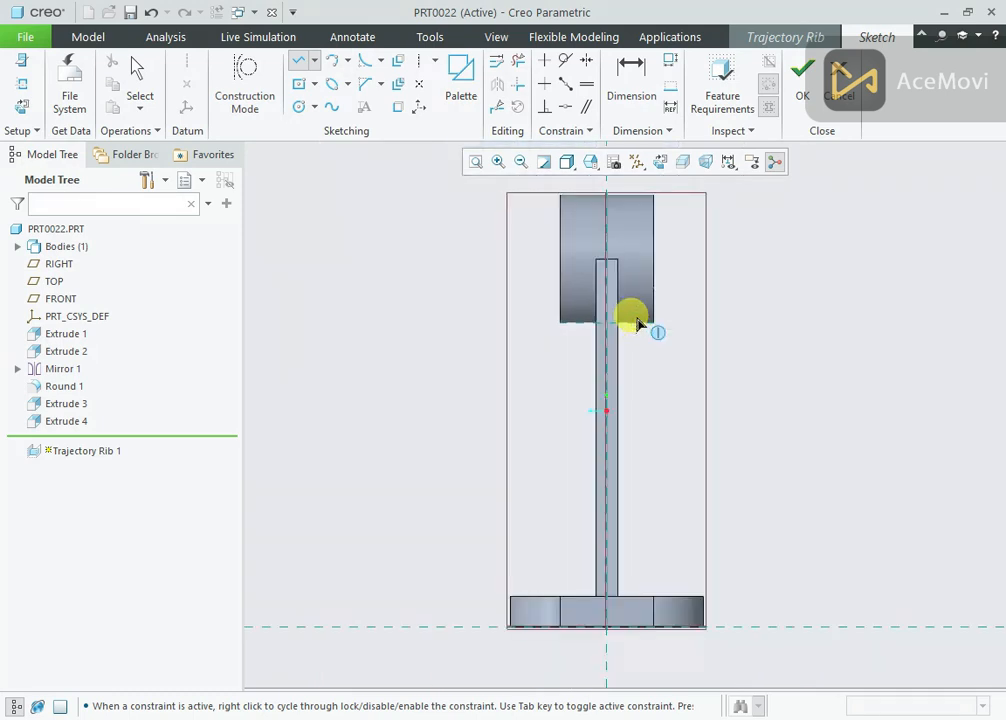
pyautogui.click(636, 322)
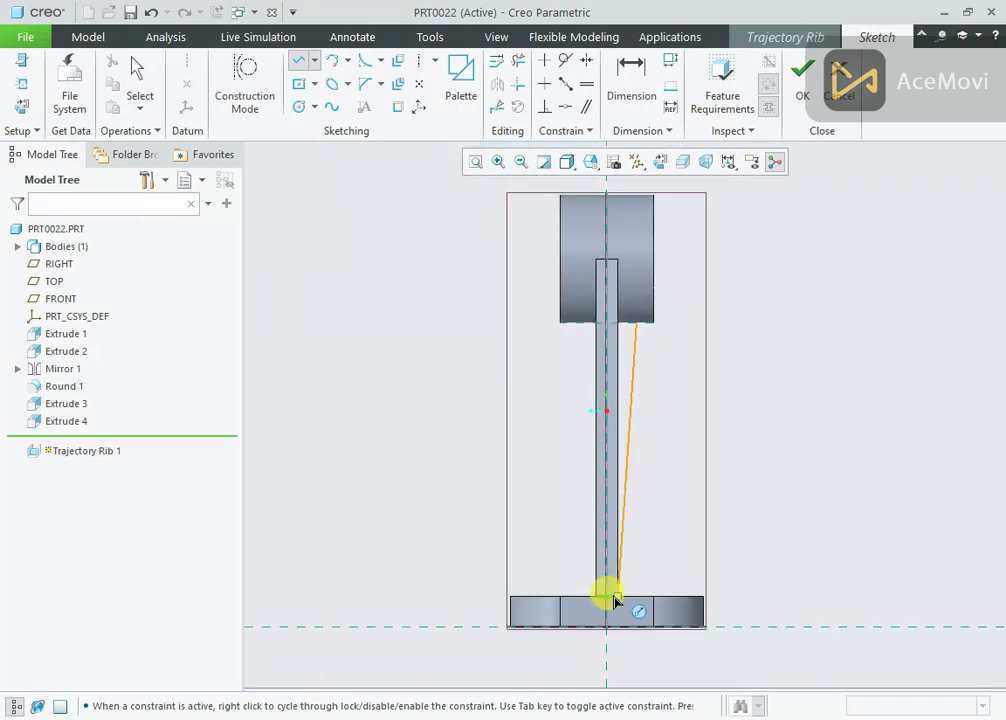
pyautogui.middleClick(712, 400)
pyautogui.middleClick(714, 375)
pyautogui.click(638, 332)
pyautogui.scroll(-2, 618, 314)
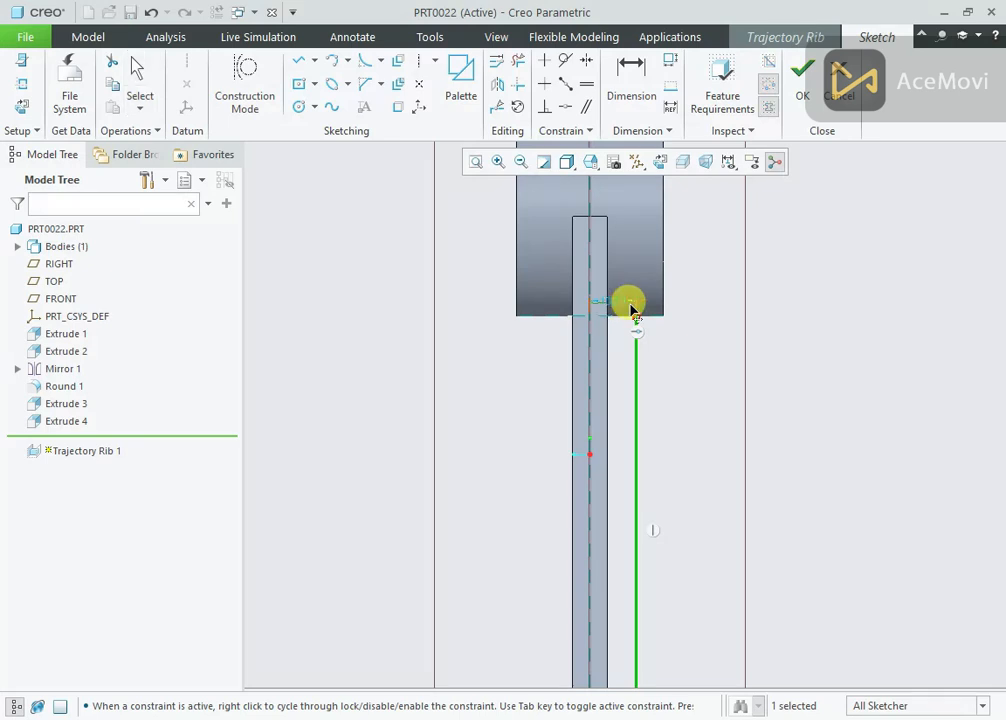
pyautogui.moveTo(633, 310); pyautogui.dragTo(712, 320)
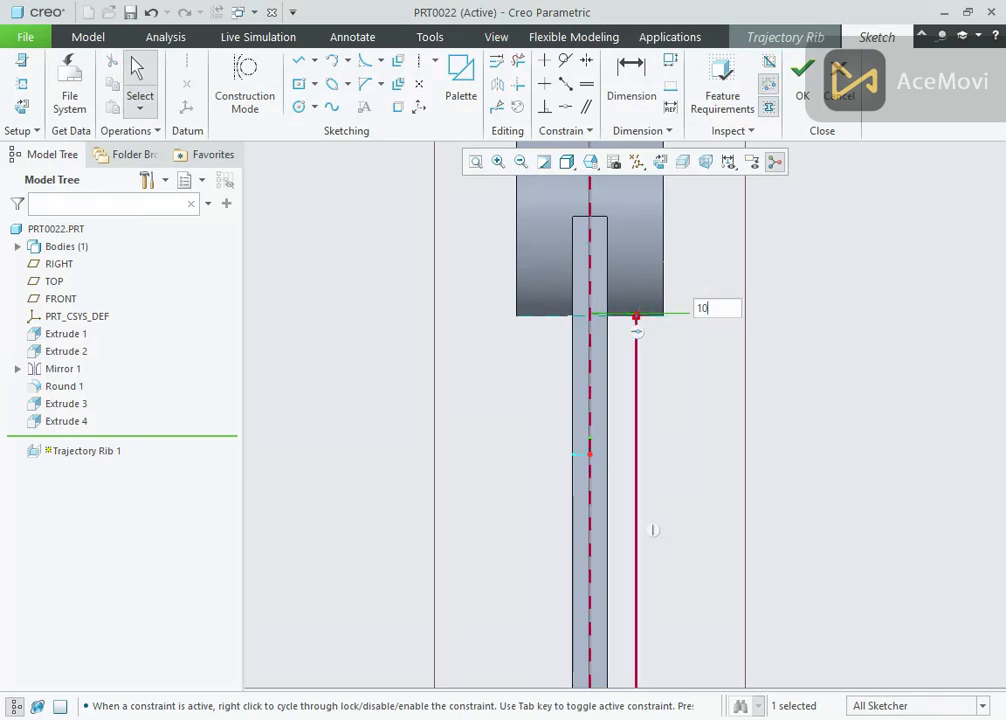
pyautogui.press('Return')
pyautogui.scroll(3, 710, 283)
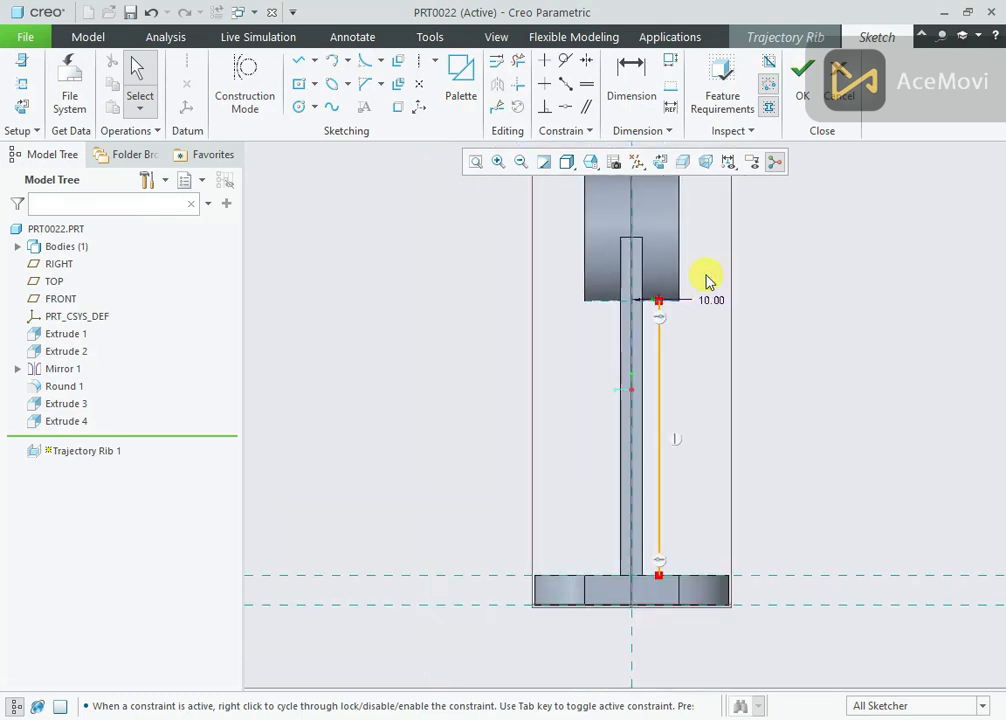
pyautogui.click(801, 84)
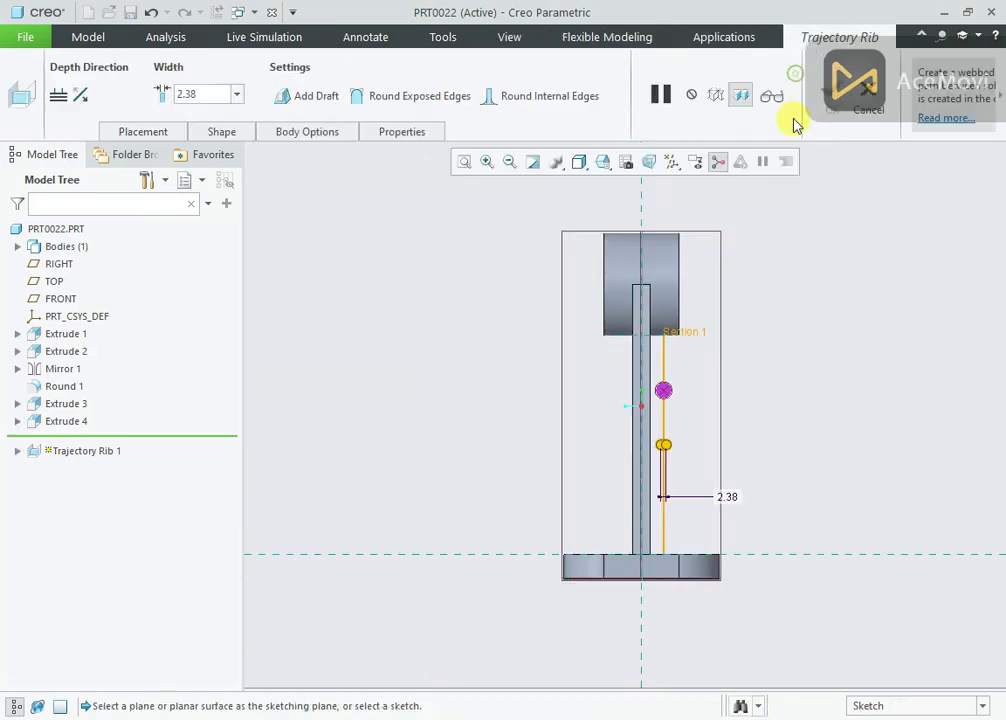
pyautogui.moveTo(793, 123); pyautogui.dragTo(750, 254, button='middle')
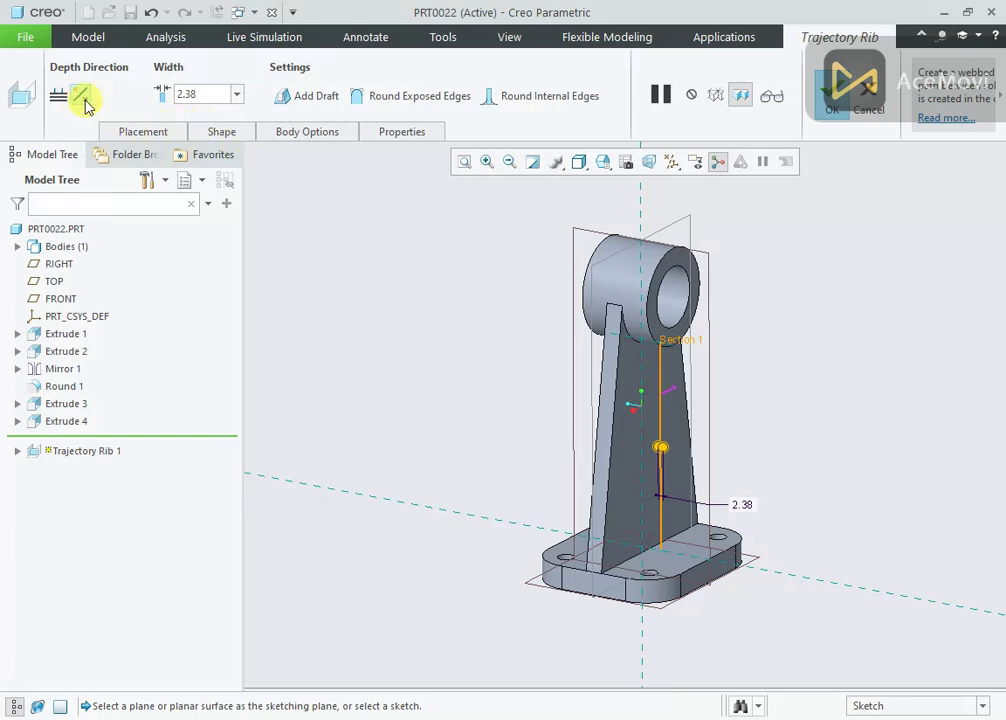
pyautogui.click(864, 110)
pyautogui.click(505, 403)
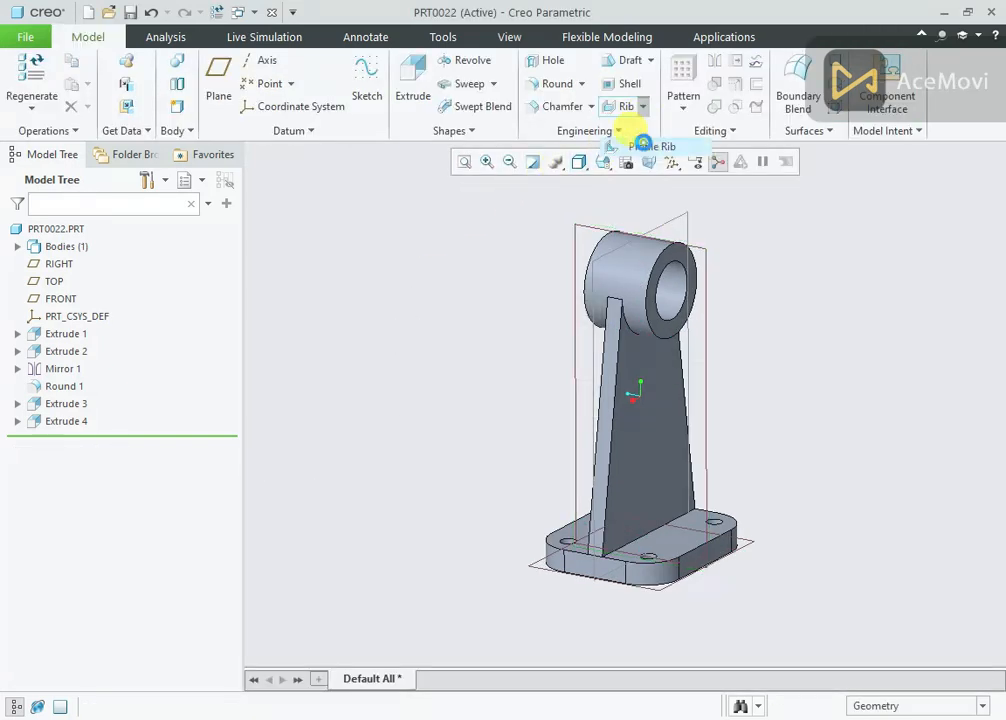
# - Start a Profile Rib sketch on the RIGHT plane and add the ring's lower silhouette edge as a reference
pyautogui.click(655, 146)
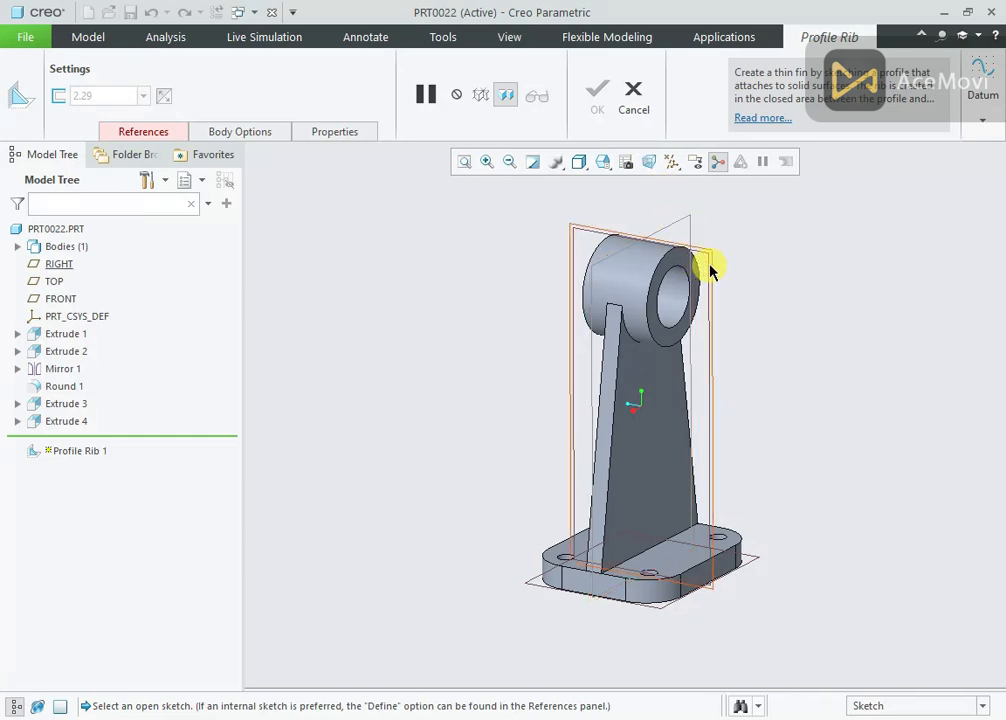
pyautogui.click(706, 267)
pyautogui.click(659, 161)
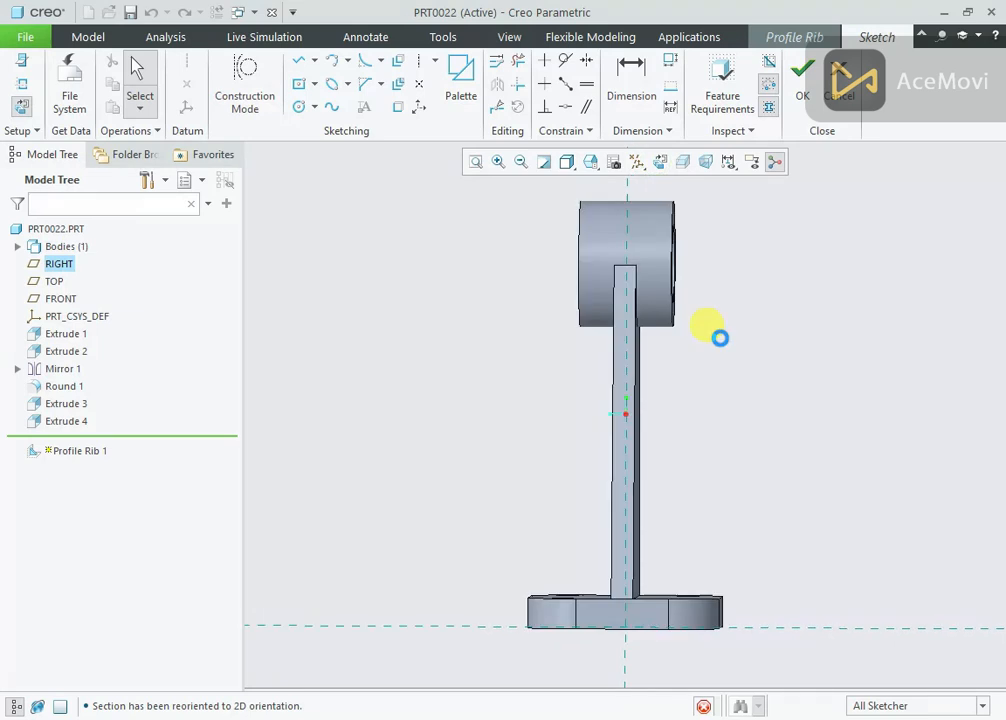
pyautogui.rightClick(787, 290)
pyautogui.click(822, 348)
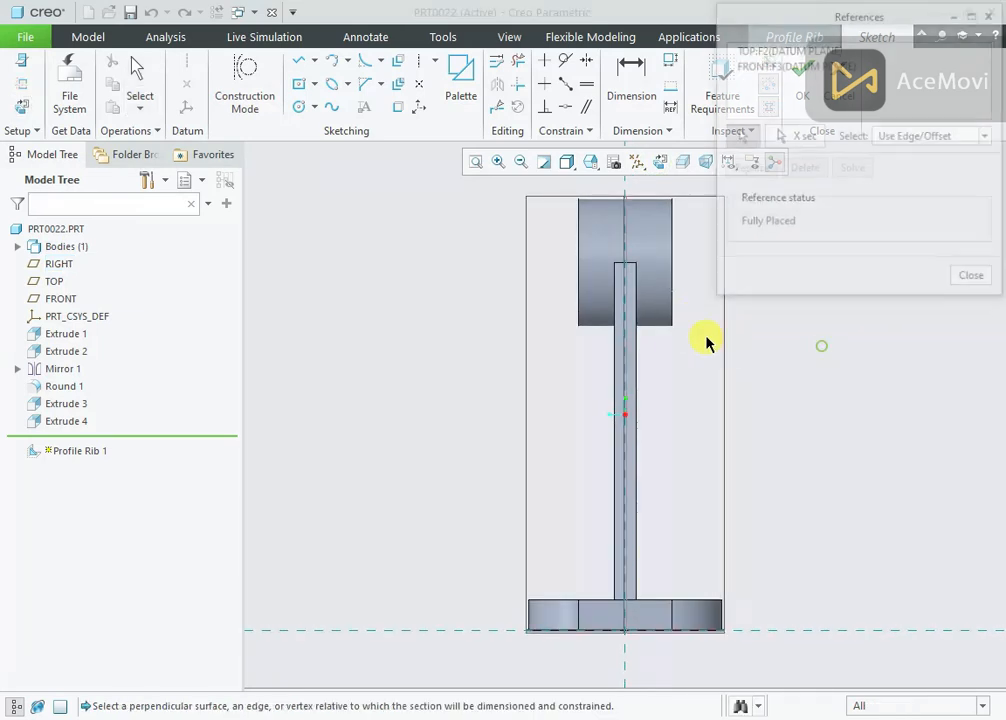
pyautogui.click(663, 324)
pyautogui.click(968, 282)
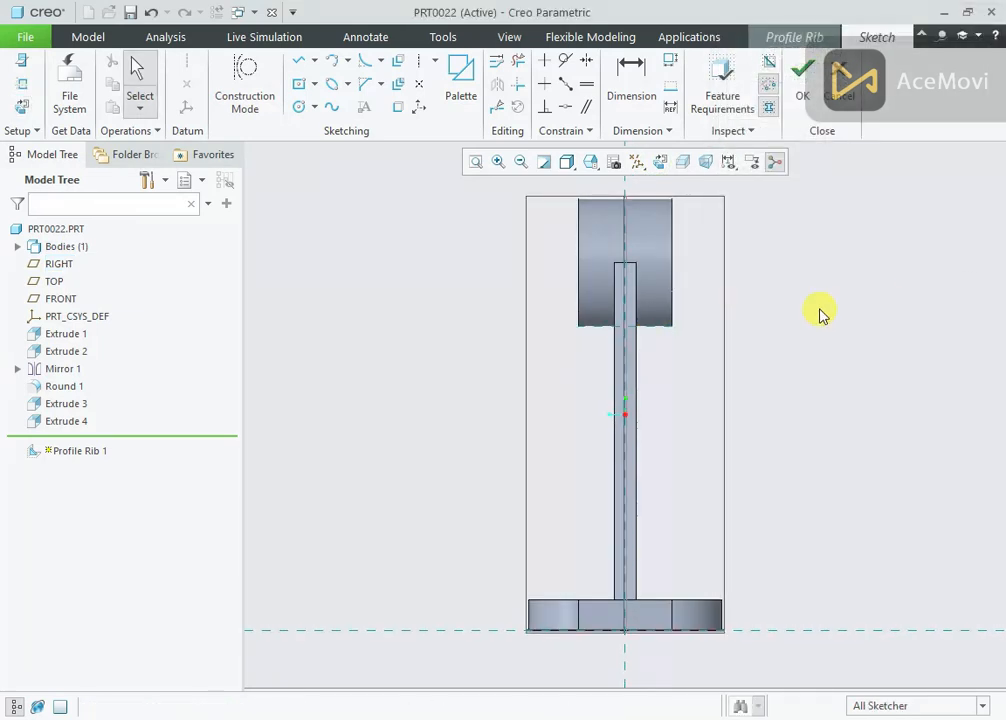
# - Sketch a vertical line beside the web from the ring's lower silhouette edge down to the base plate's top edge
pyautogui.rightClick(820, 312)
pyautogui.click(658, 404)
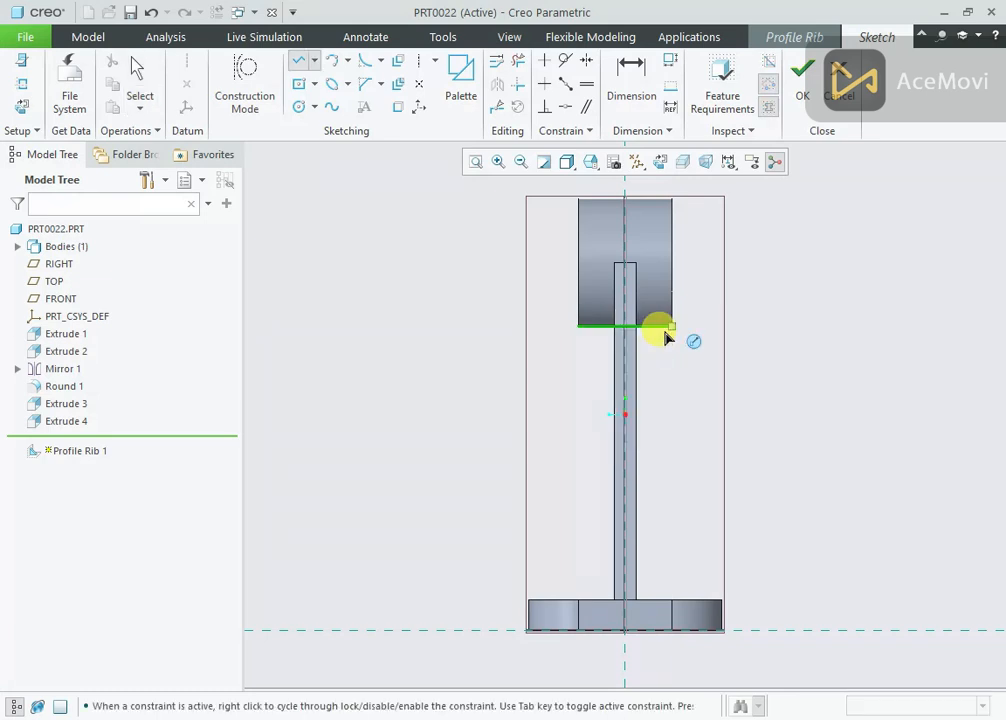
pyautogui.click(665, 597)
pyautogui.middleClick(725, 447)
pyautogui.middleClick(725, 447)
# - Set the rib line's distance from the vertical centre reference to 10 and finish the sketch
pyautogui.moveTo(653, 320); pyautogui.dragTo(718, 320)
pyautogui.doubleClick(718, 320)
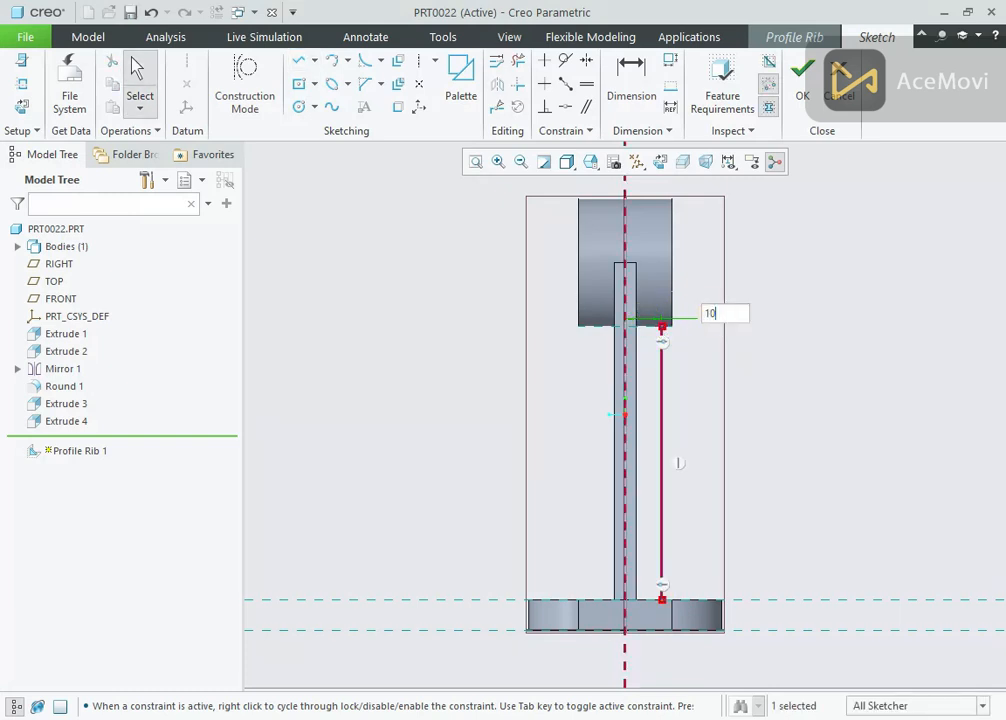
pyautogui.write('10')
pyautogui.press('Return')
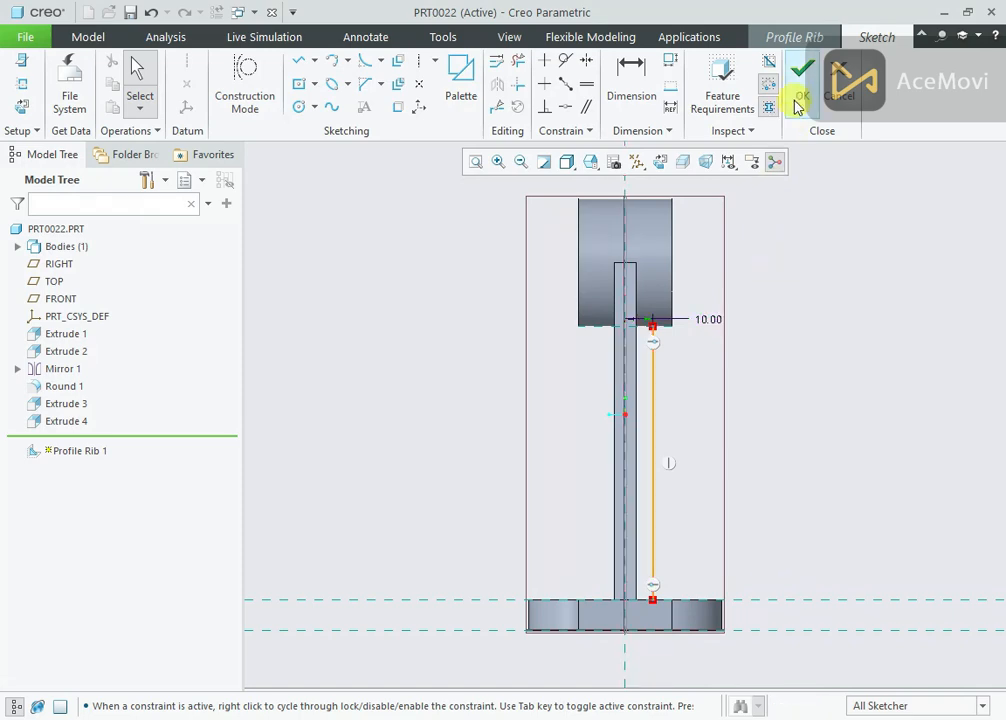
pyautogui.click(801, 82)
# - Flip the profile rib's fill direction toward the web, set its thickness to 8 and complete the rib
pyautogui.moveTo(744, 315); pyautogui.dragTo(718, 380, button='middle')
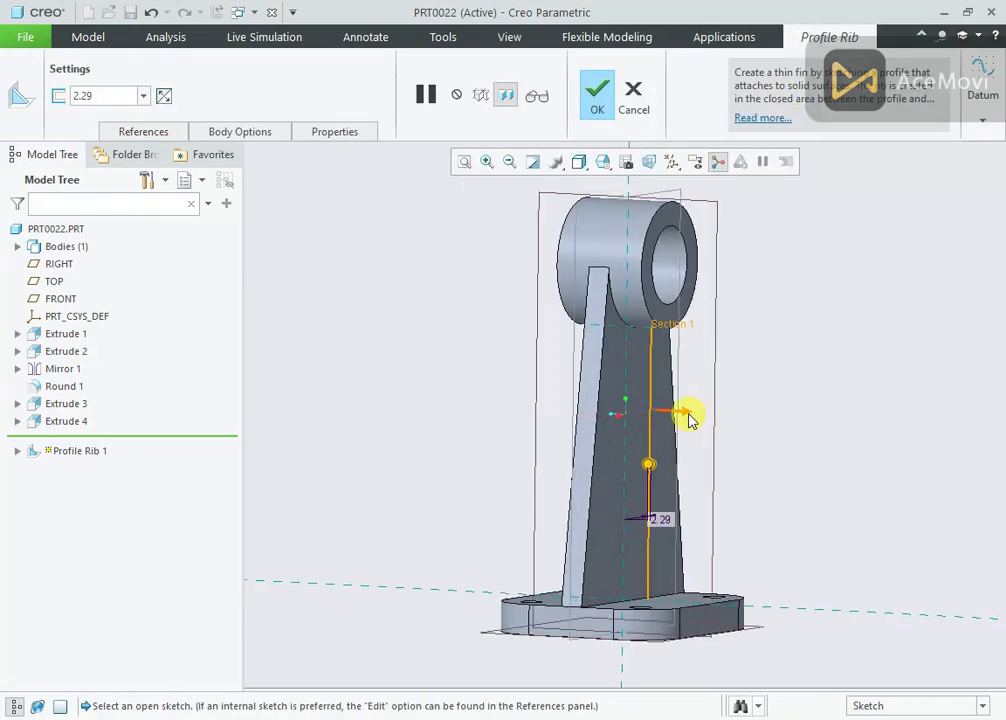
pyautogui.moveTo(688, 418); pyautogui.dragTo(781, 355, button='middle')
pyautogui.scroll(-2, 658, 370)
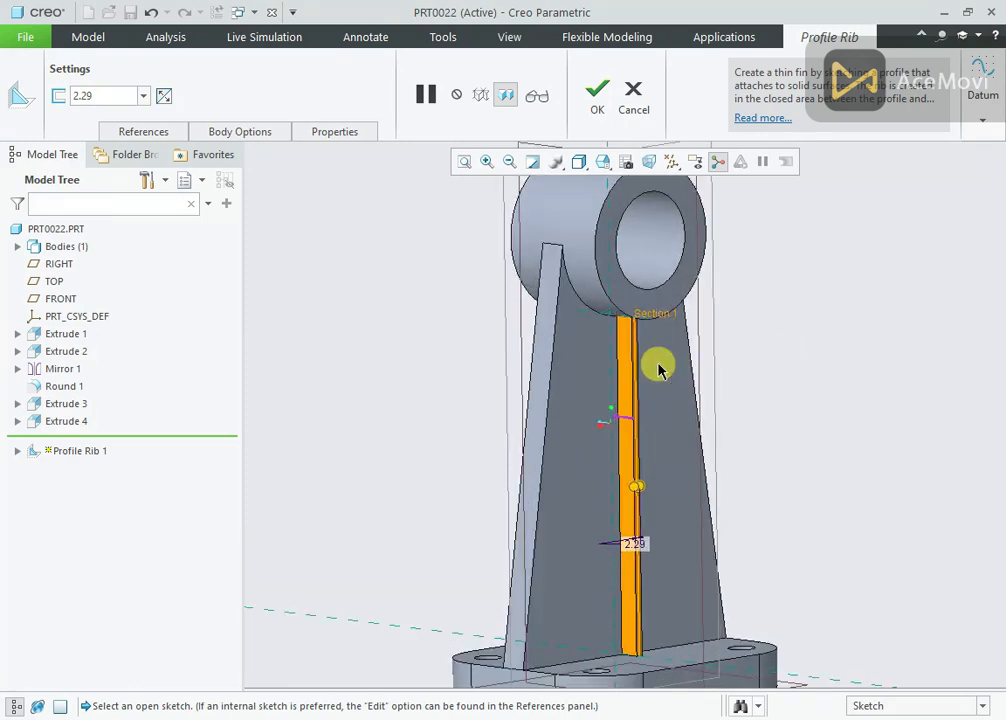
pyautogui.write('8')
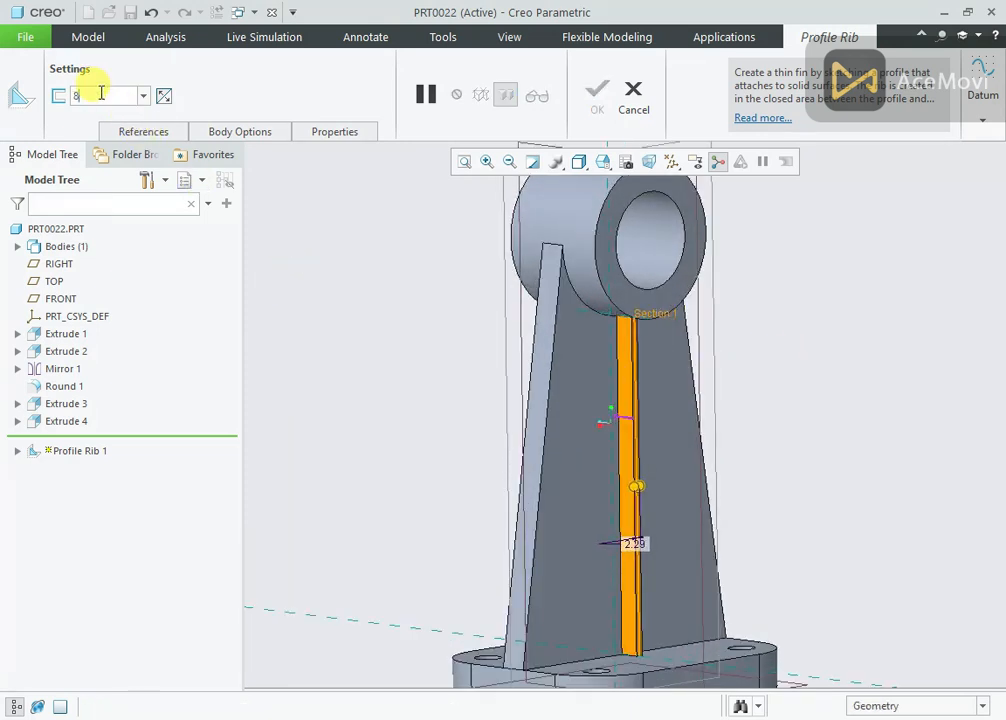
pyautogui.write('.0')
pyautogui.press('Return')
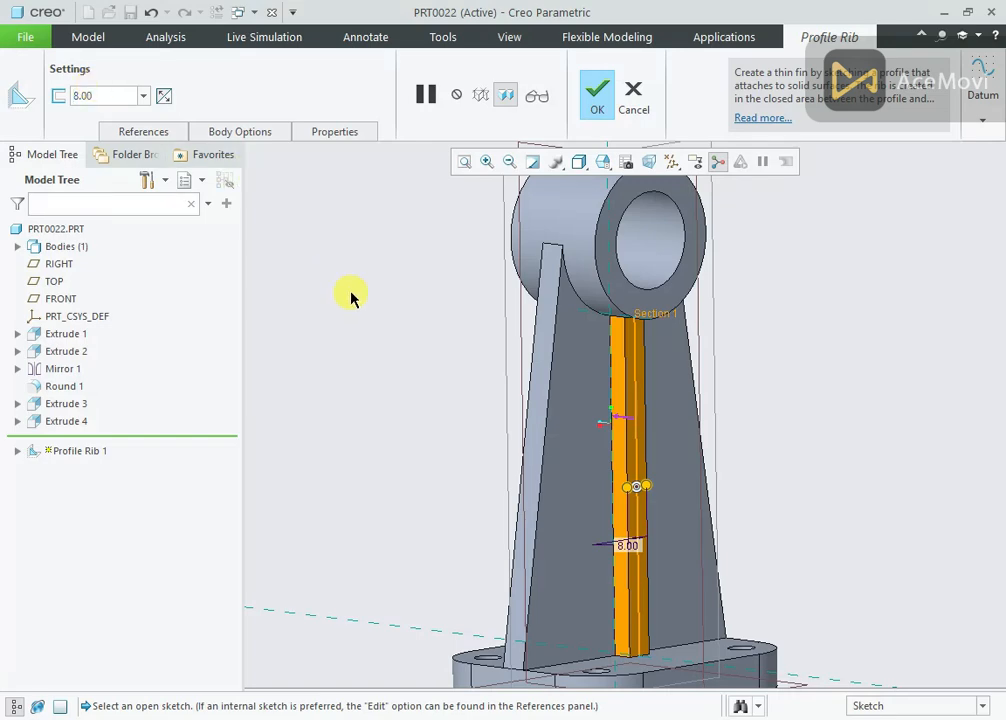
pyautogui.moveTo(352, 296); pyautogui.dragTo(334, 270, button='middle')
pyautogui.click(591, 94)
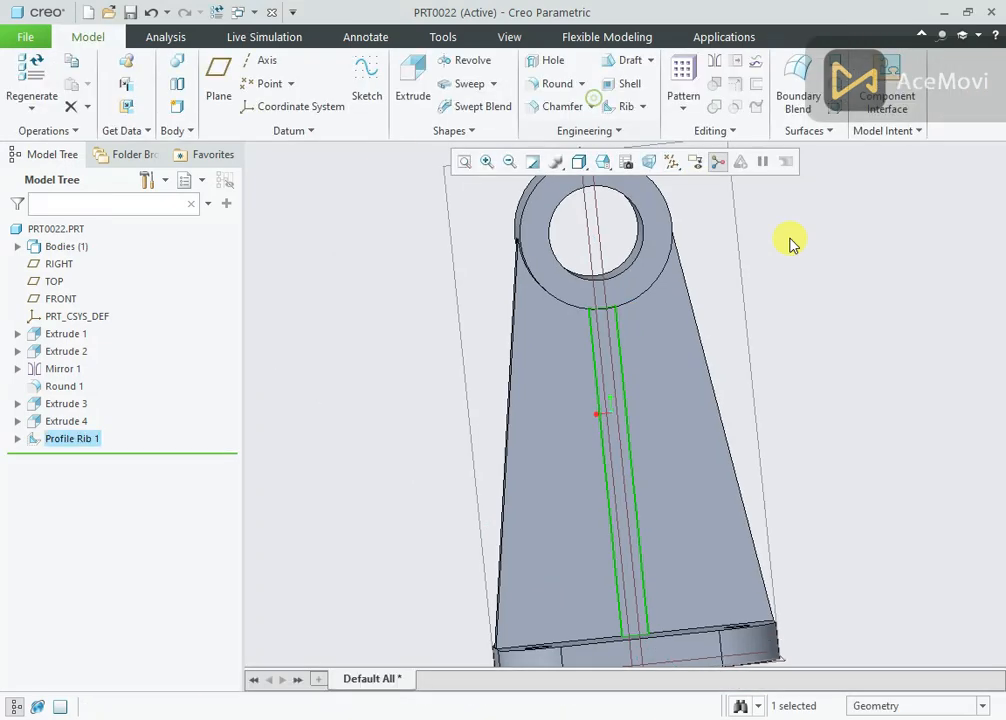
# - Round the edge where the rib's outer face meets the base plate's top with a radius of 32
pyautogui.moveTo(790, 243); pyautogui.dragTo(837, 259, button='middle')
pyautogui.hotkey('ctrl', 'd')
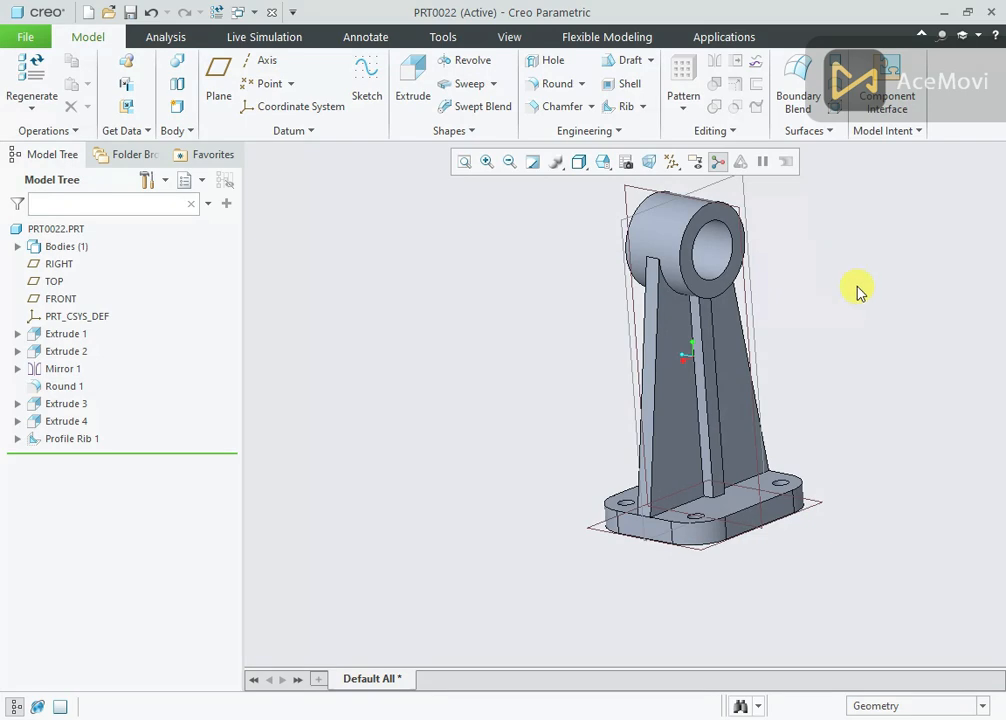
pyautogui.scroll(-5, 740, 505)
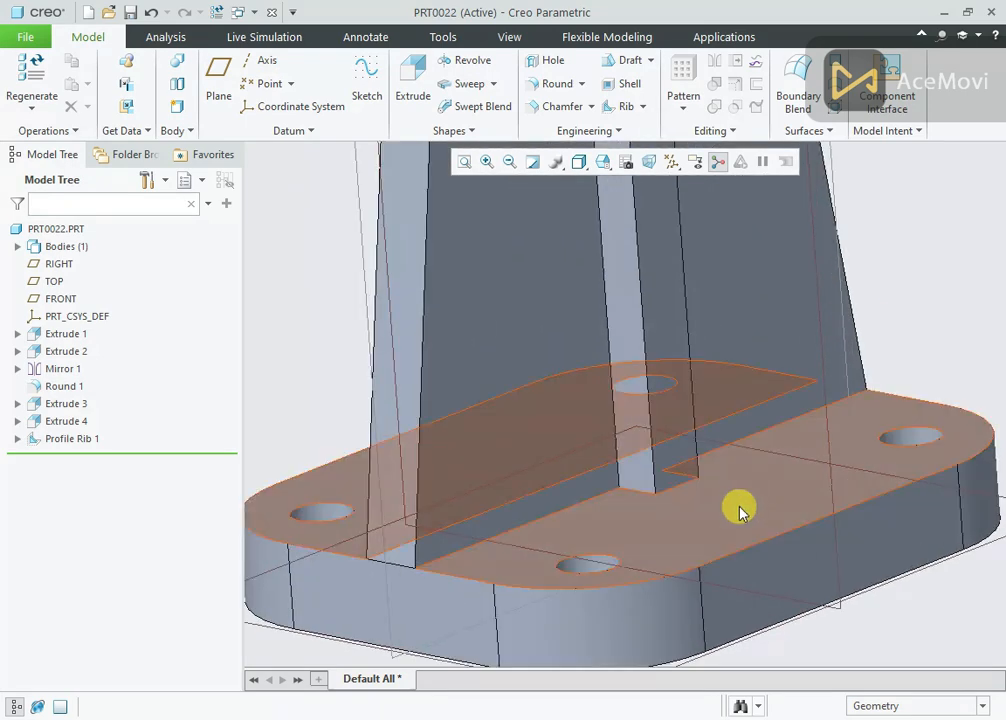
pyautogui.scroll(1, 730, 512)
pyautogui.scroll(-2, 716, 512)
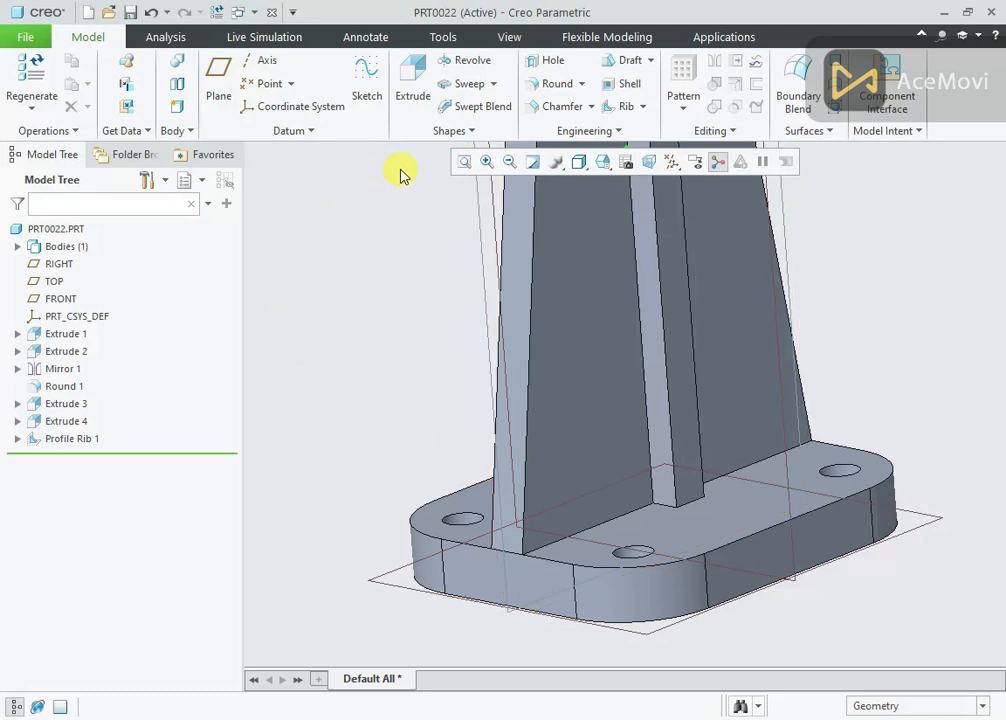
pyautogui.click(539, 84)
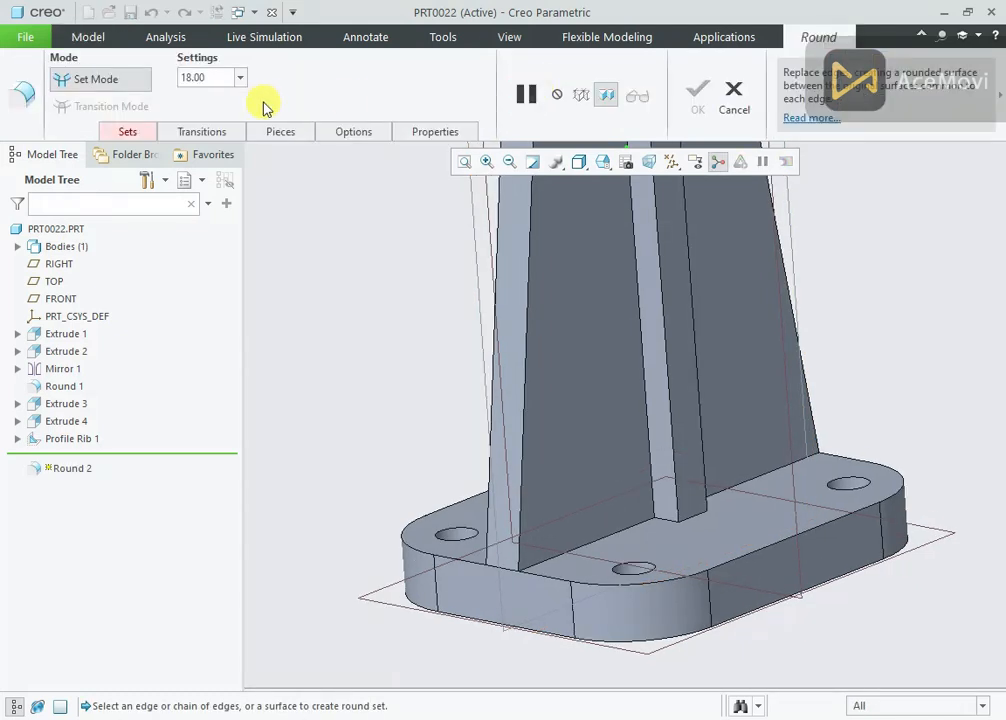
pyautogui.write('32')
pyautogui.press('Return')
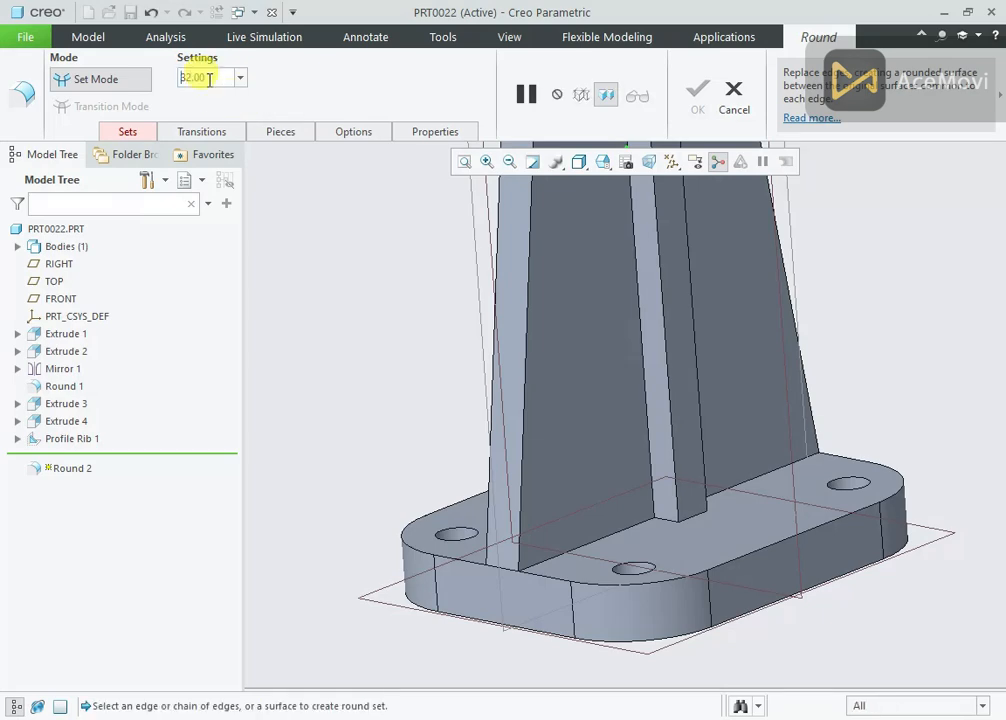
pyautogui.click(695, 515)
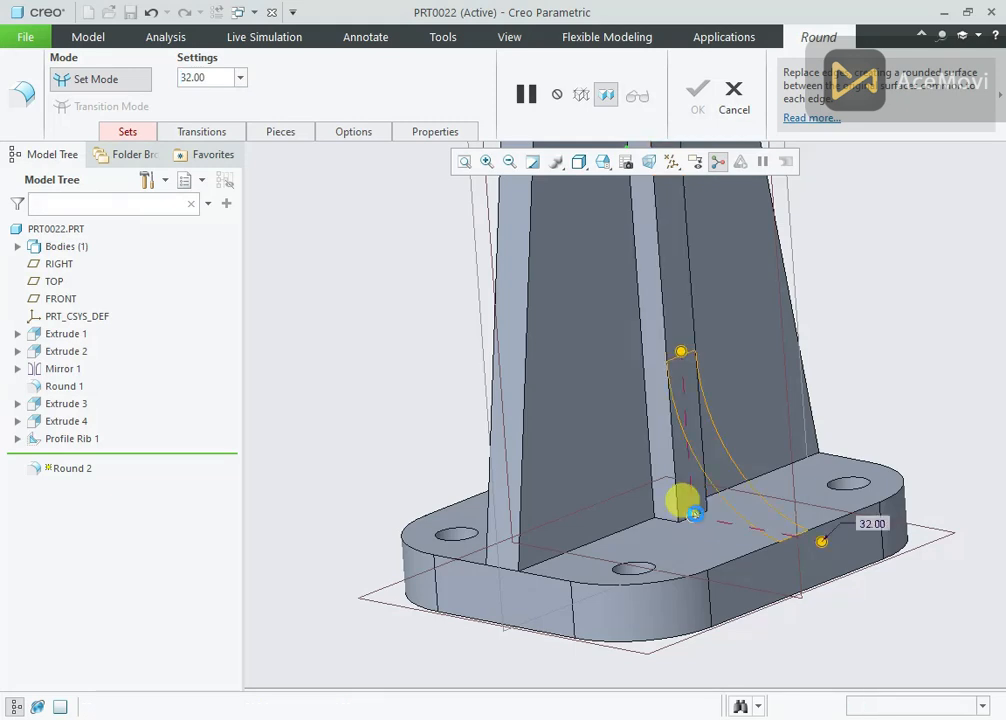
pyautogui.scroll(-5, 678, 499)
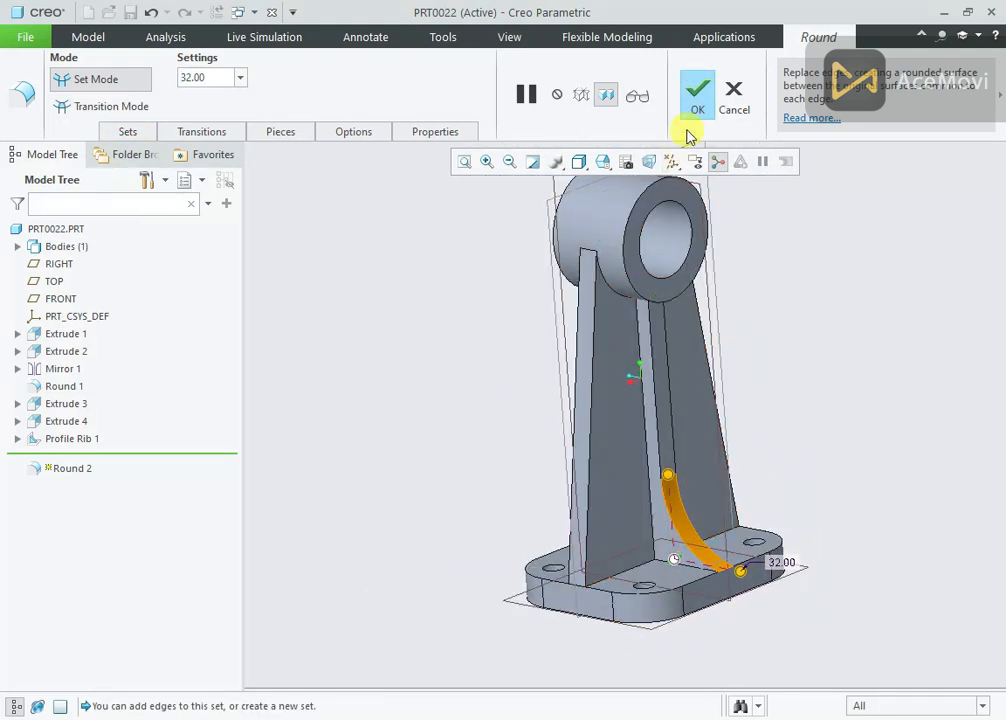
pyautogui.click(696, 100)
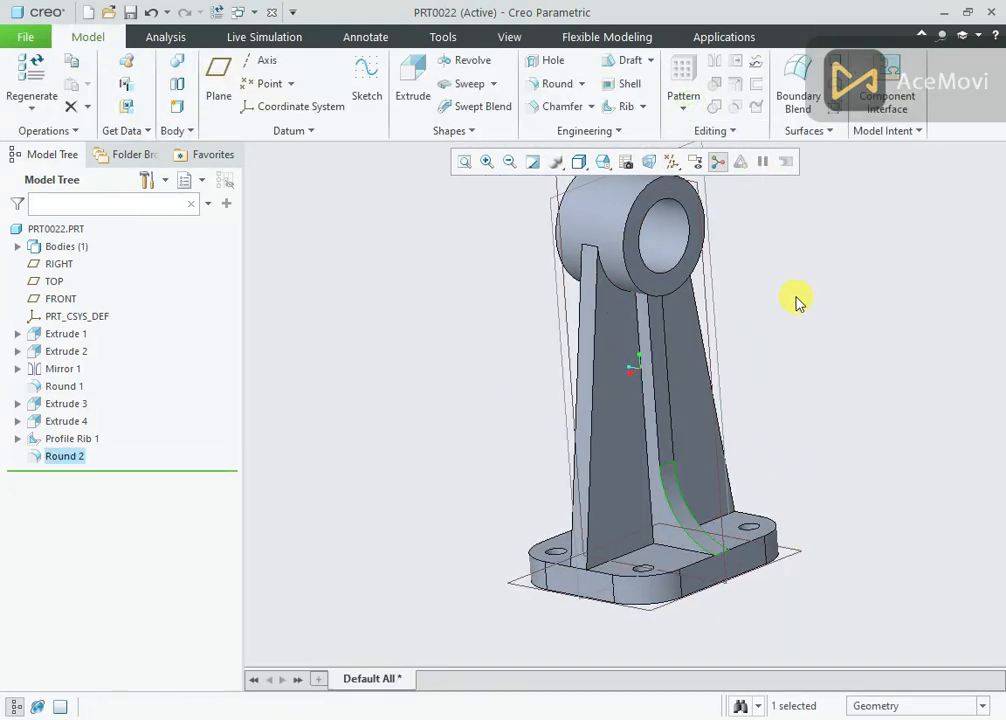
# - Group the profile rib and its 32-radius round into one local group
pyautogui.click(70, 445)
pyautogui.keyDown('ctrl'); pyautogui.click(72, 457); pyautogui.keyUp('ctrl')
pyautogui.click(108, 378)
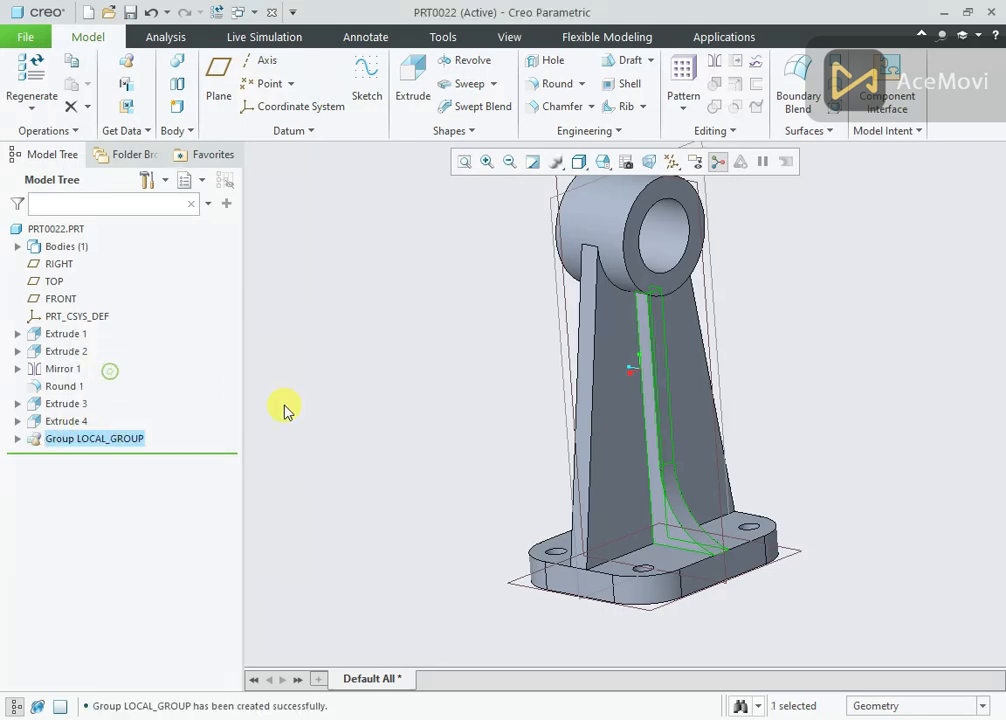
# - Mirror the rib group about the FRONT plane to the opposite side of the web
pyautogui.click(93, 441)
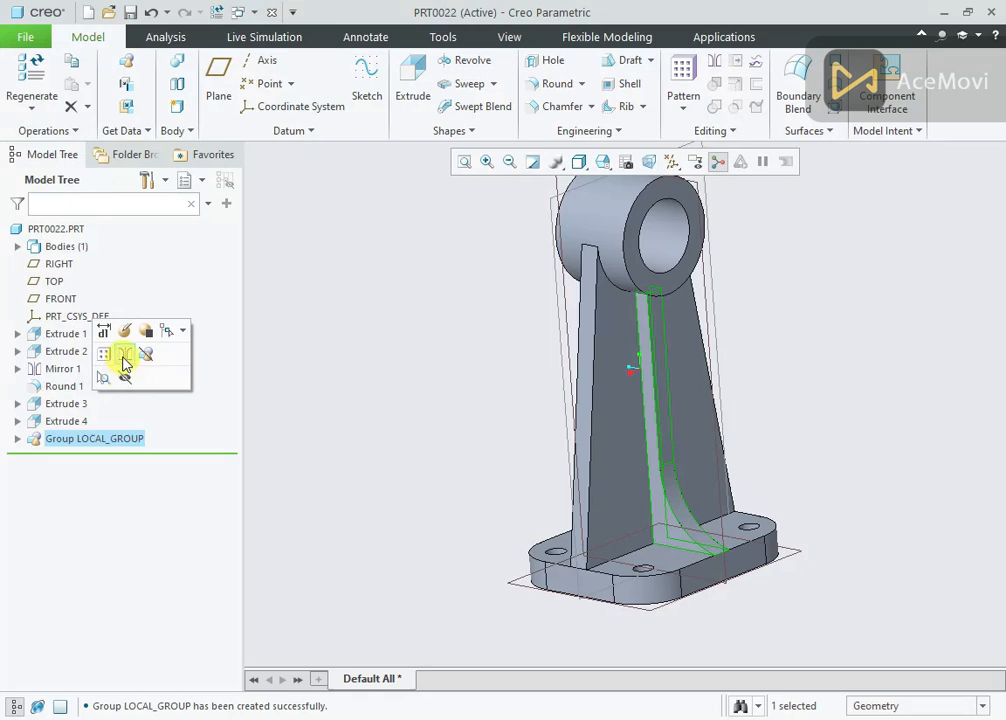
pyautogui.click(124, 356)
pyautogui.scroll(-3, 610, 380)
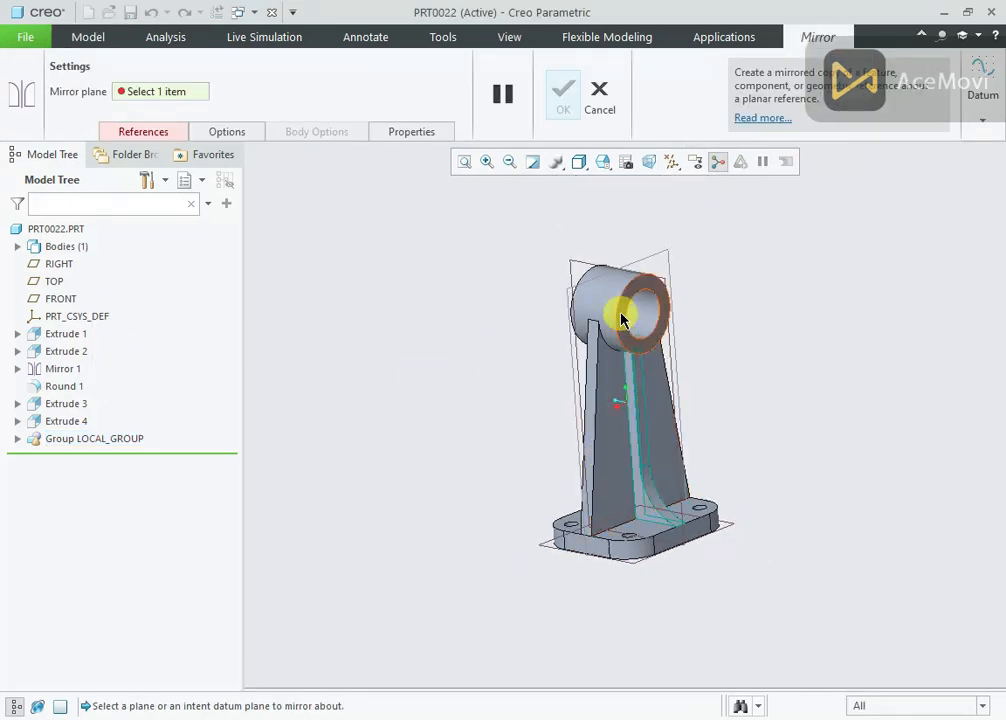
pyautogui.click(648, 257)
pyautogui.click(563, 119)
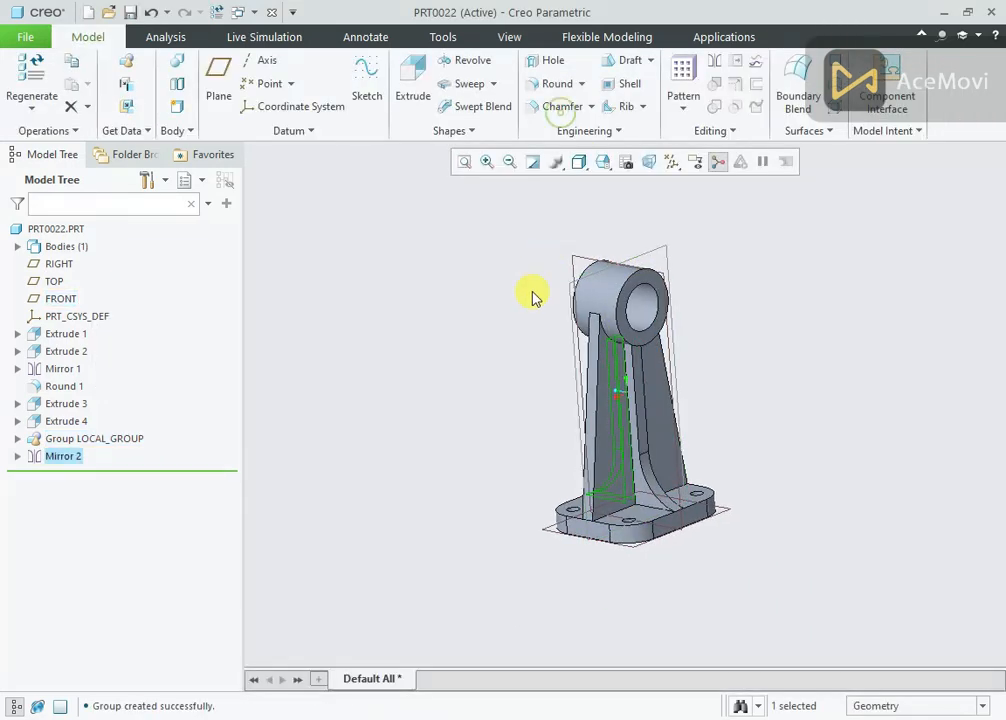
pyautogui.moveTo(534, 294); pyautogui.dragTo(474, 408, button='middle')
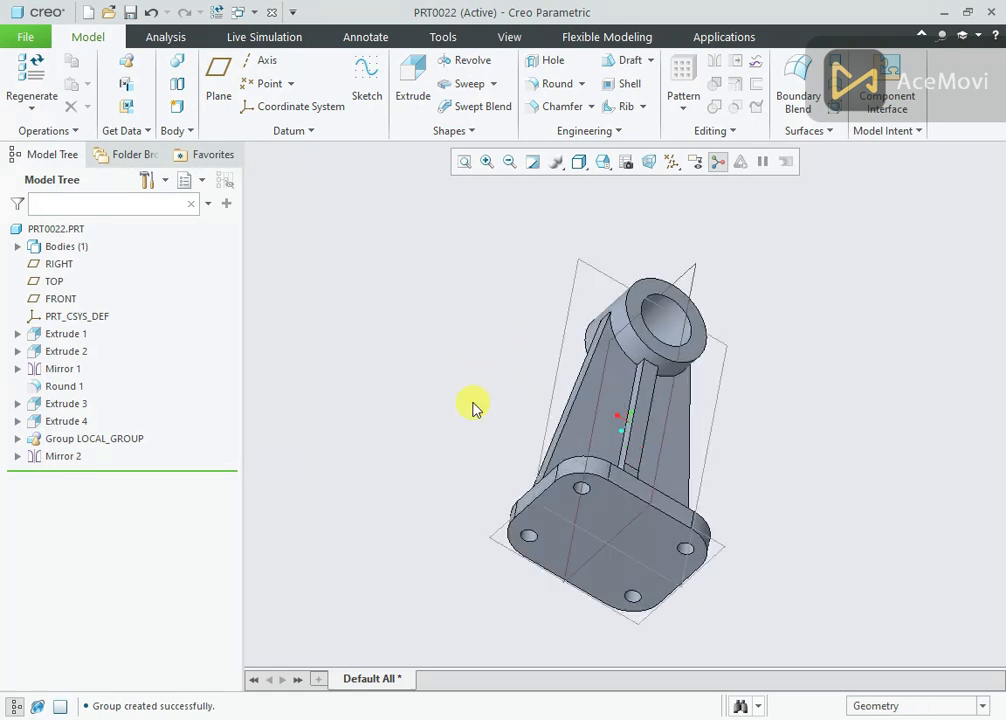
# - Create a datum plane offset 162 from the base plate's bottom face, above the ring
pyautogui.click(217, 82)
pyautogui.click(588, 517)
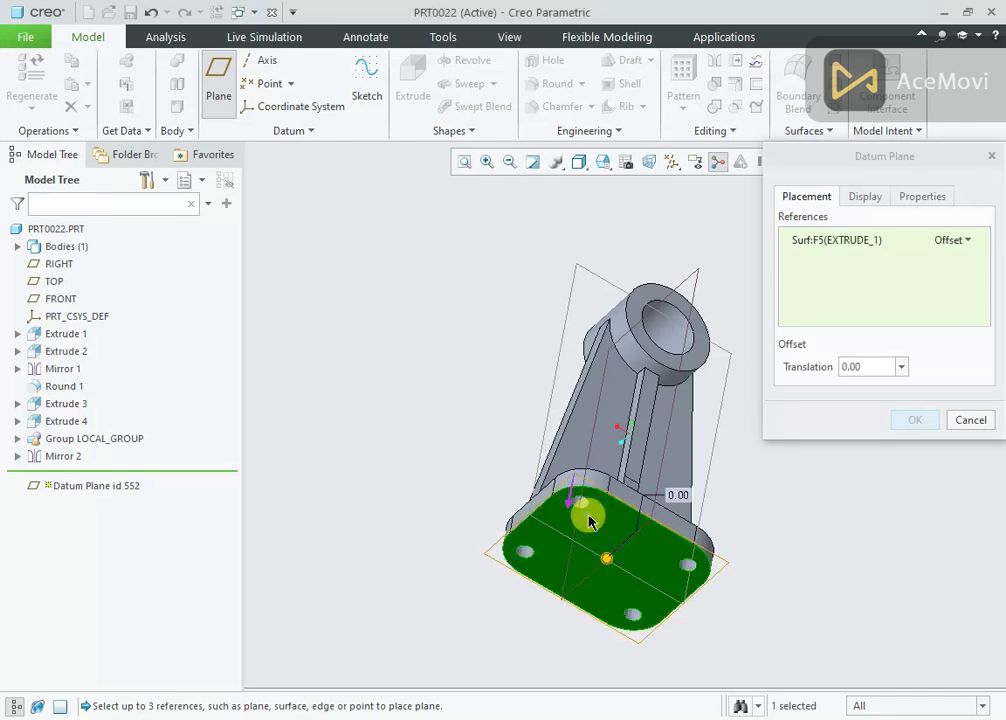
pyautogui.moveTo(588, 521); pyautogui.dragTo(539, 543, button='middle')
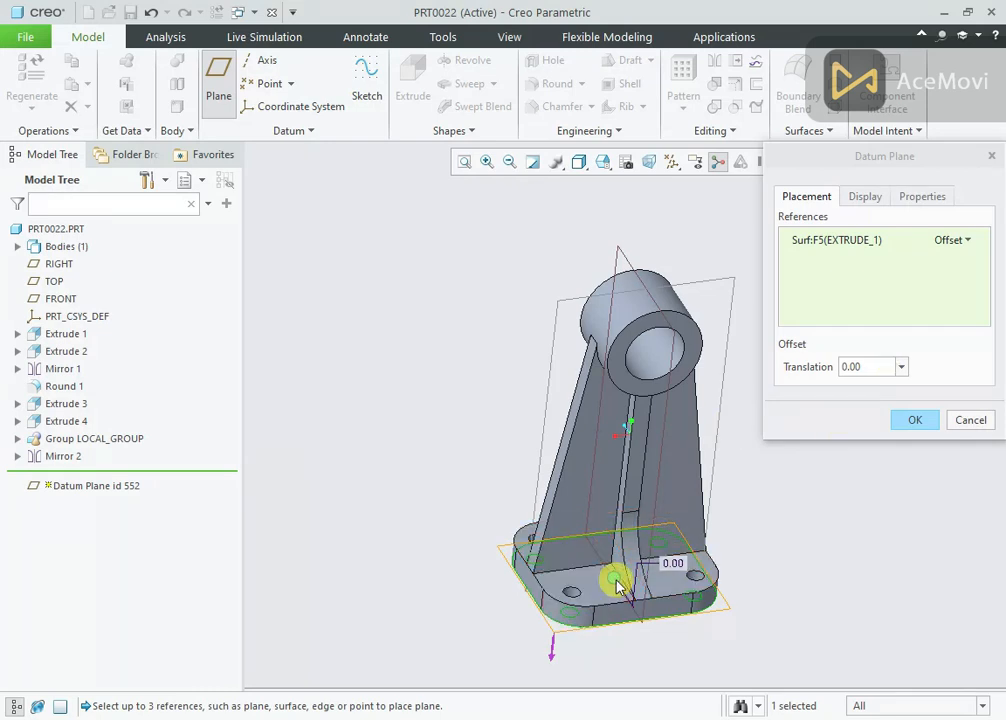
pyautogui.moveTo(613, 578); pyautogui.dragTo(650, 255)
pyautogui.doubleClick(881, 364)
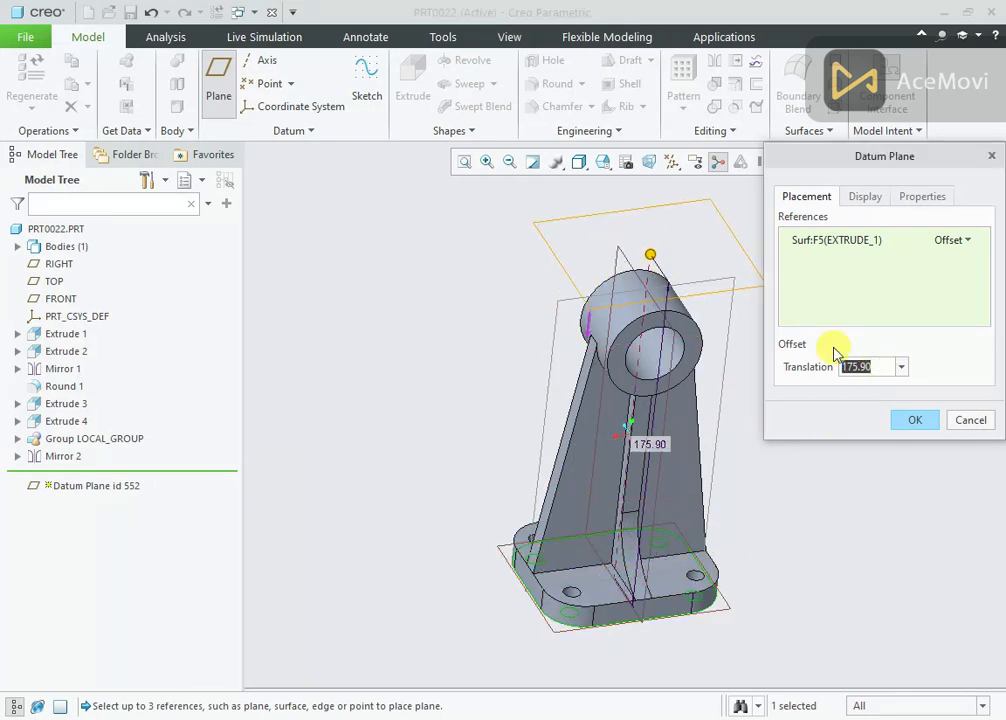
pyautogui.write('1')
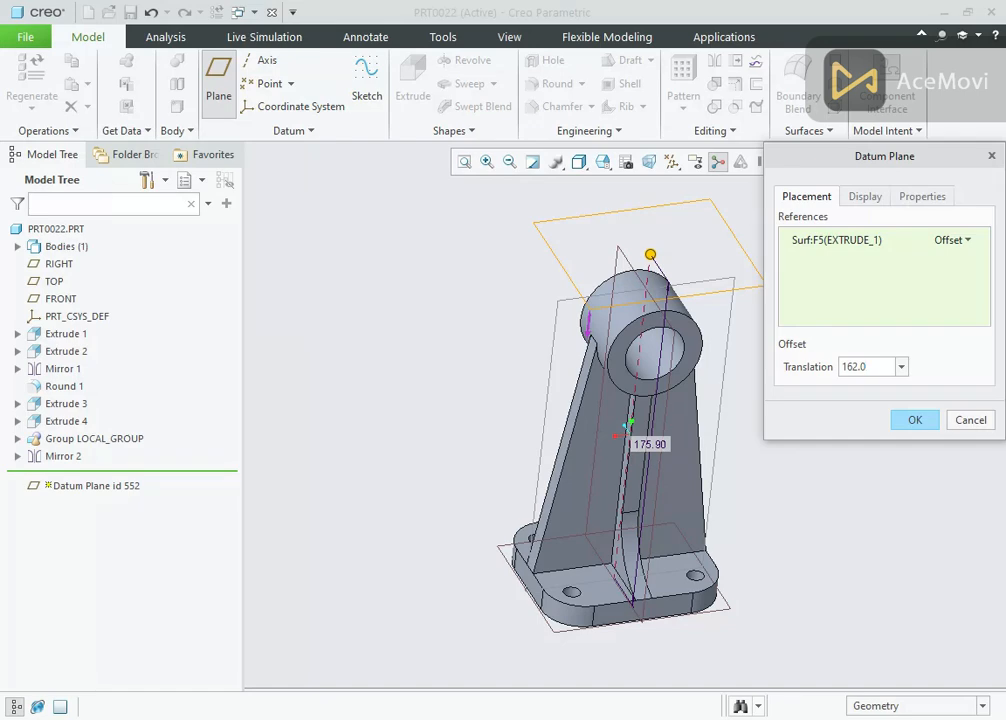
pyautogui.press('Return')
pyautogui.click(911, 419)
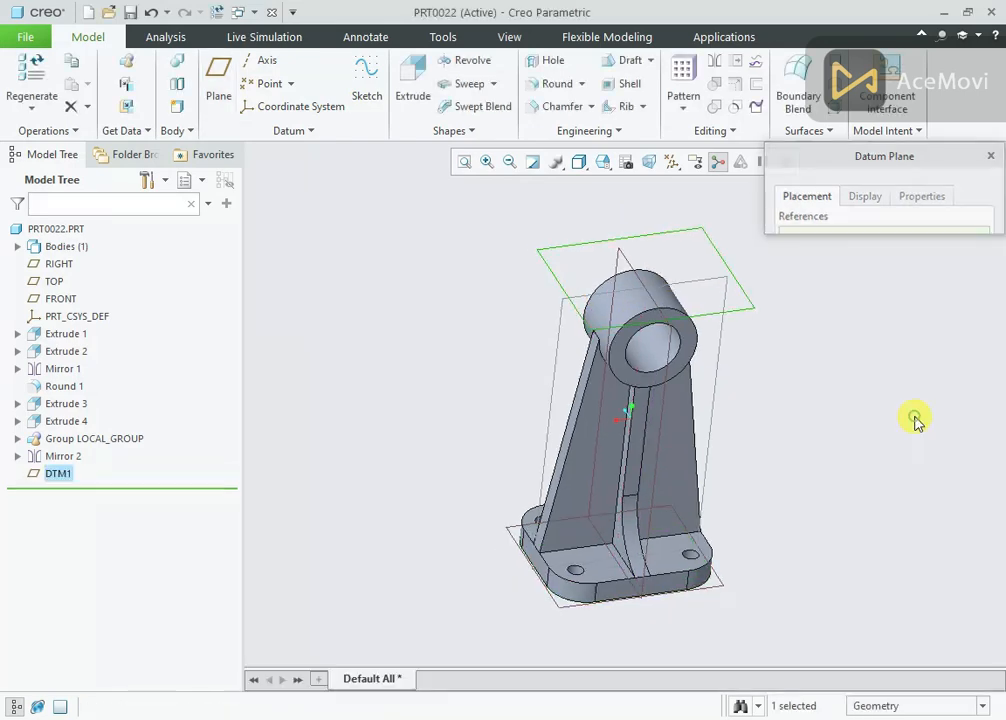
# - Start an extrusion sketch on the new offset plane, facing it squarely, with the RIGHT and FRONT planes as references
pyautogui.click(421, 82)
pyautogui.click(661, 162)
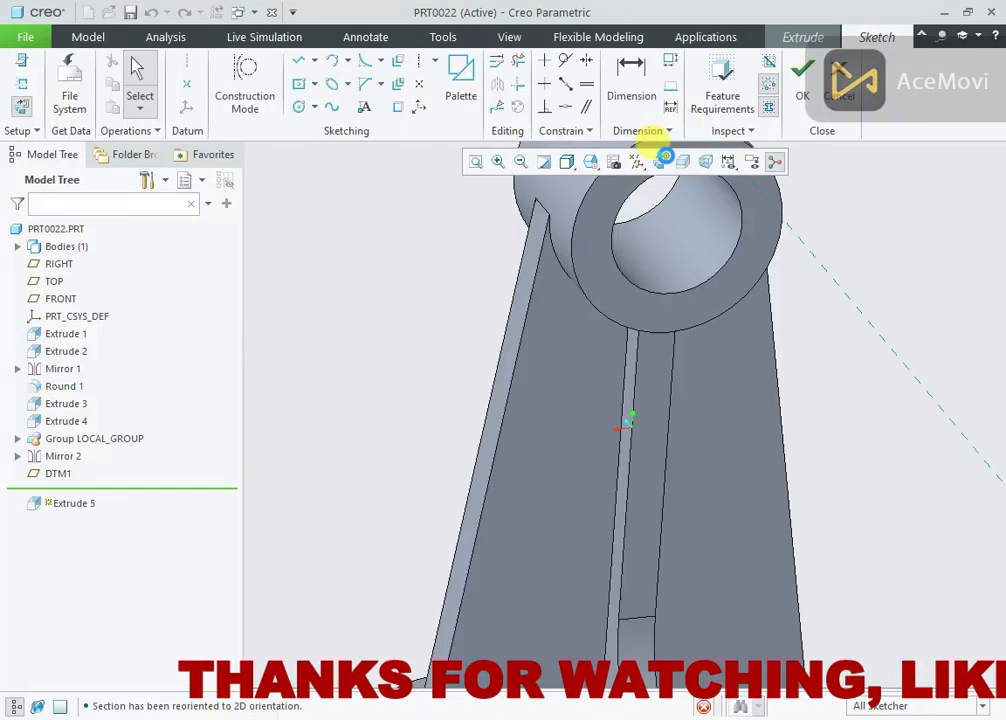
pyautogui.scroll(1, 587, 314)
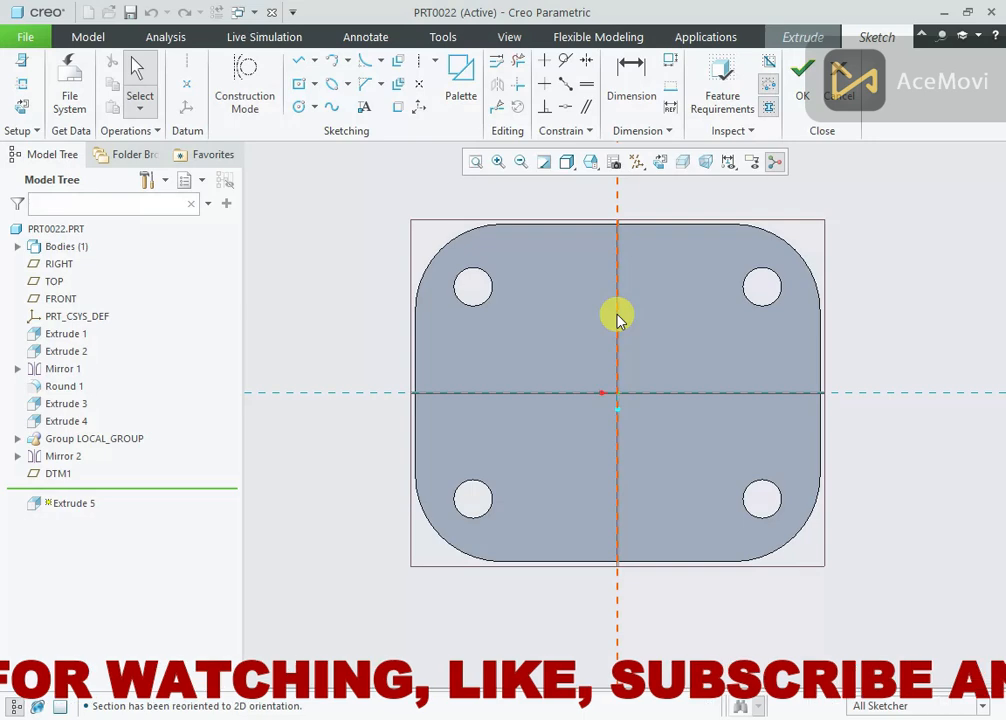
pyautogui.scroll(-1, 605, 315)
pyautogui.scroll(1, 570, 300)
pyautogui.rightClick(515, 196)
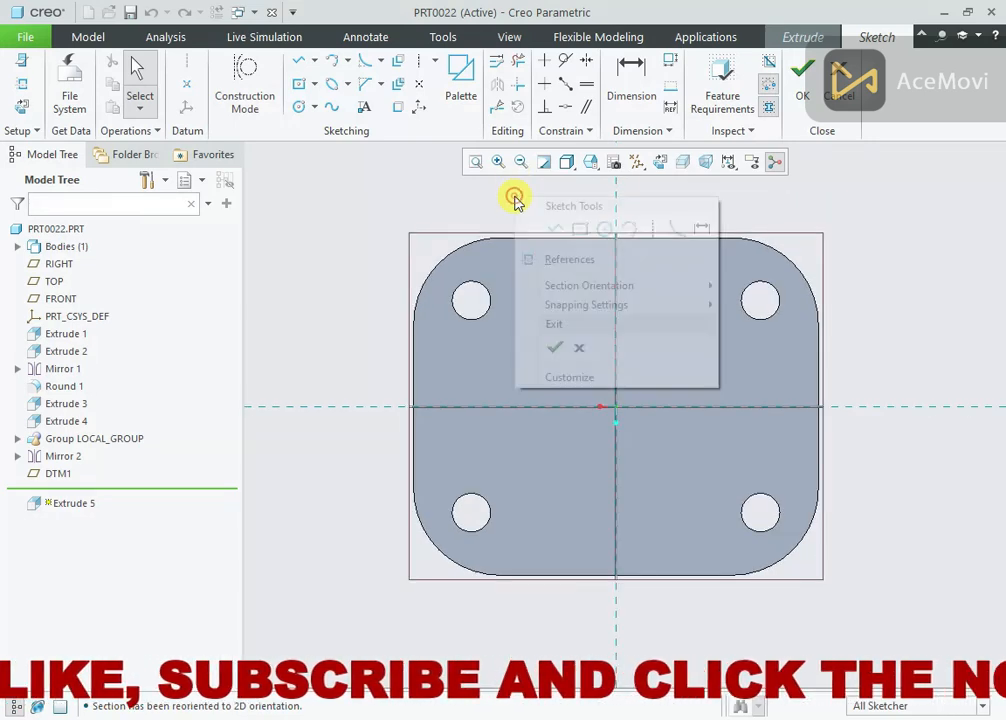
pyautogui.click(570, 260)
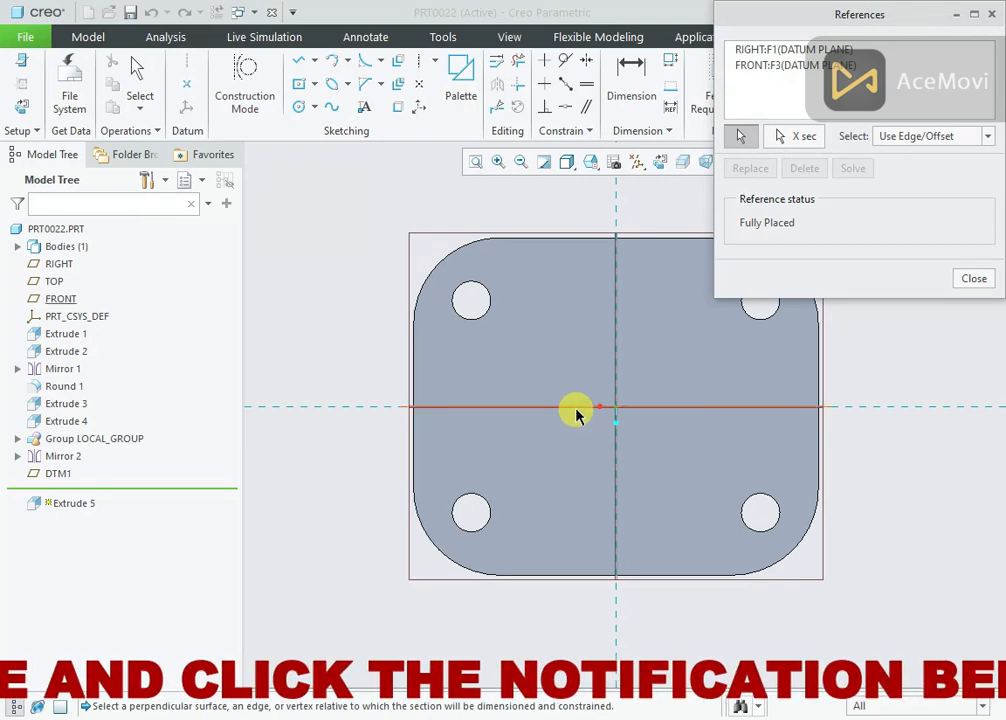
pyautogui.click(578, 407)
pyautogui.click(975, 282)
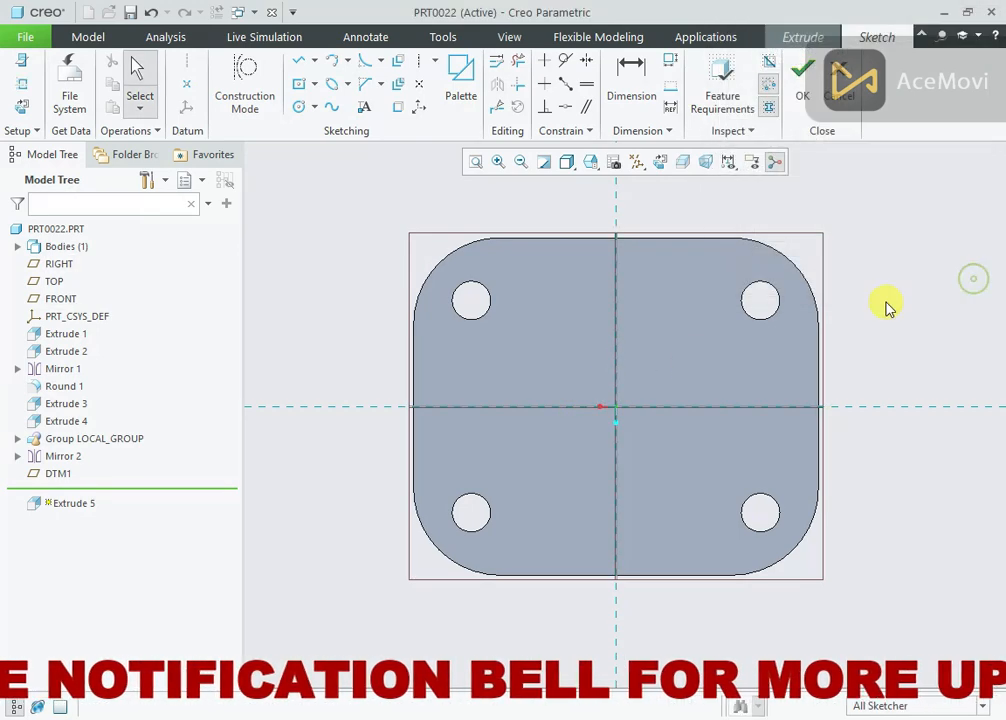
# - Sketch two concentric circles about 32 and 18 in diameter, centred at the intersection of the references
pyautogui.rightClick(888, 305)
pyautogui.click(774, 336)
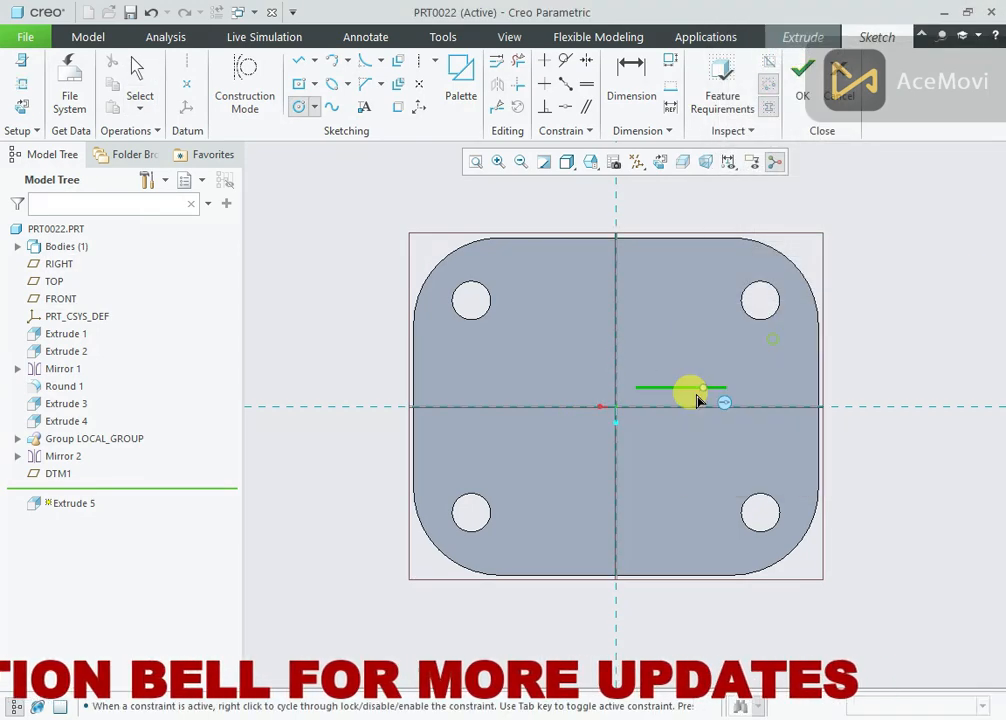
pyautogui.click(614, 407)
pyautogui.click(639, 332)
pyautogui.click(615, 406)
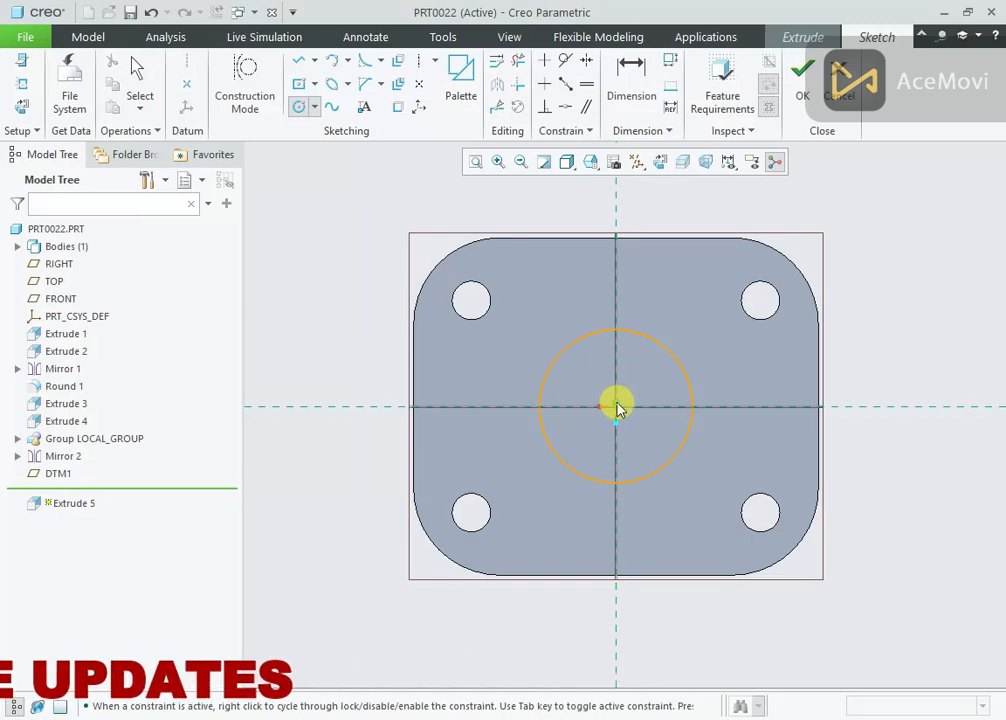
pyautogui.click(620, 363)
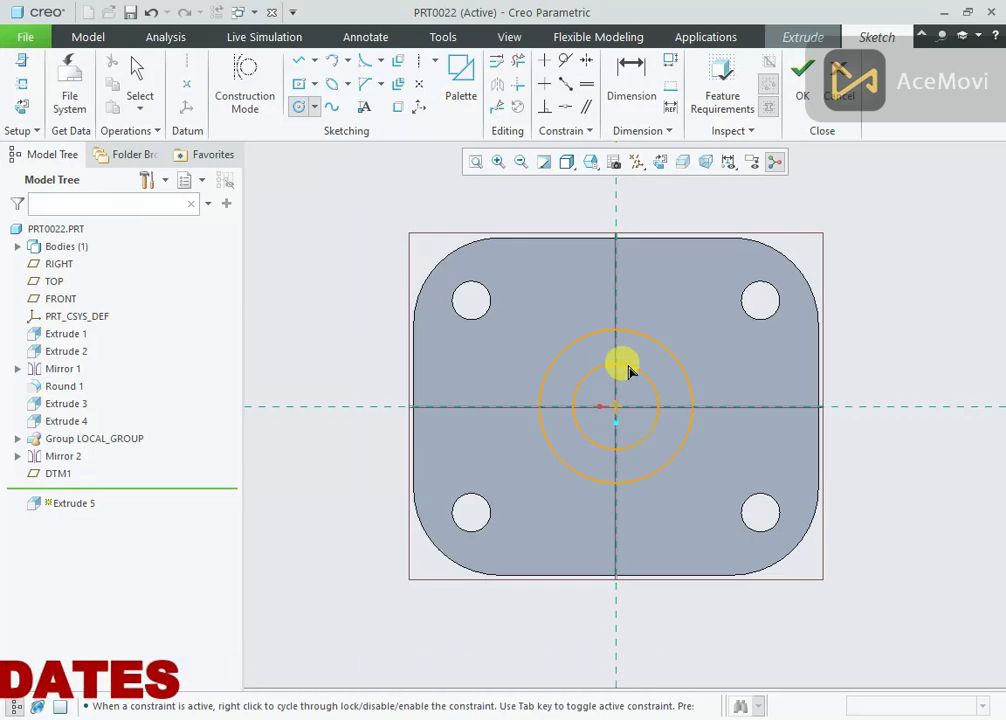
pyautogui.middleClick(345, 349)
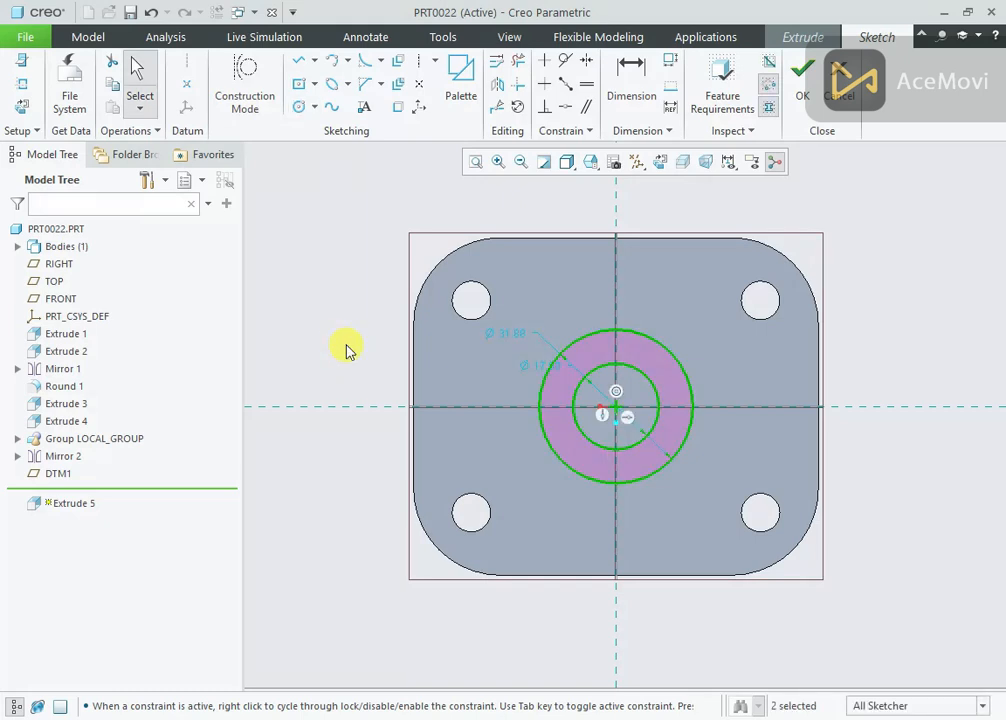
# - Set the outer circle's diameter to 17 and the inner circle's diameter to 8
pyautogui.doubleClick(510, 335)
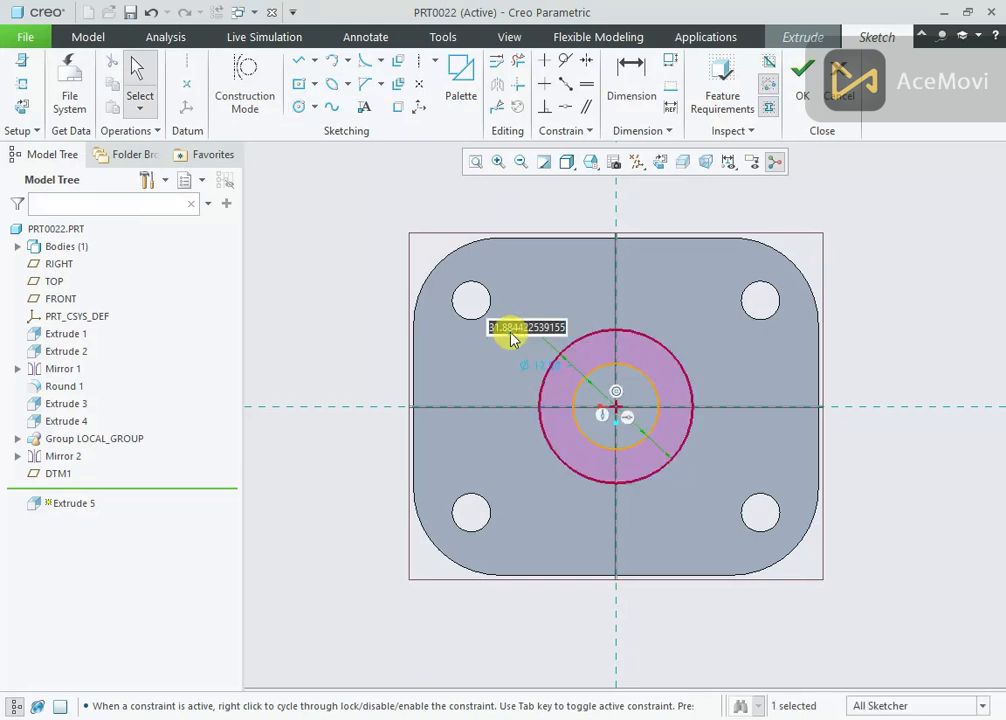
pyautogui.write('17')
pyautogui.press('Return')
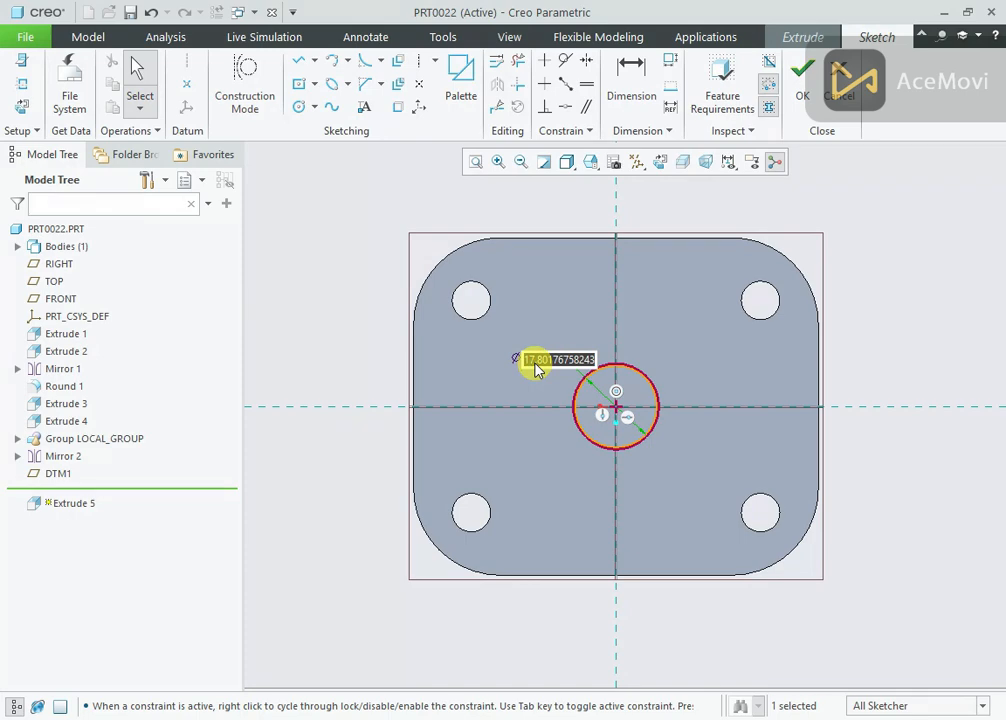
pyautogui.write('8')
pyautogui.press('Return')
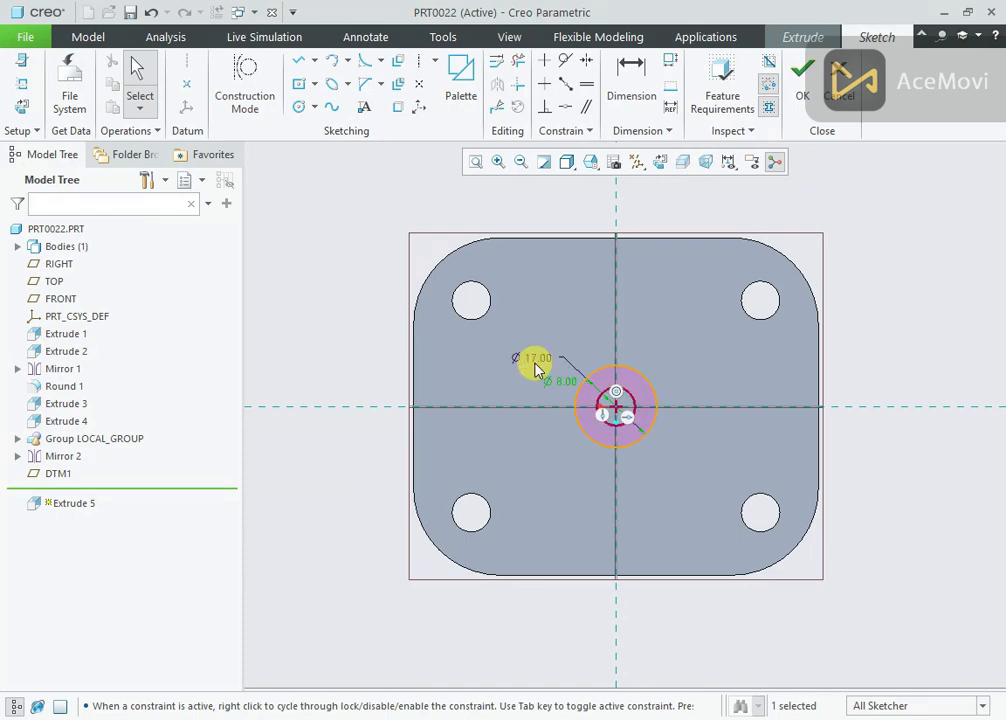
# - Finish the circle sketch and extrude it as a solid boss up to the ring's outer cylindrical surface
pyautogui.click(797, 80)
pyautogui.scroll(2, 693, 330)
pyautogui.moveTo(813, 240); pyautogui.dragTo(780, 238, button='middle')
pyautogui.scroll(-2, 602, 218)
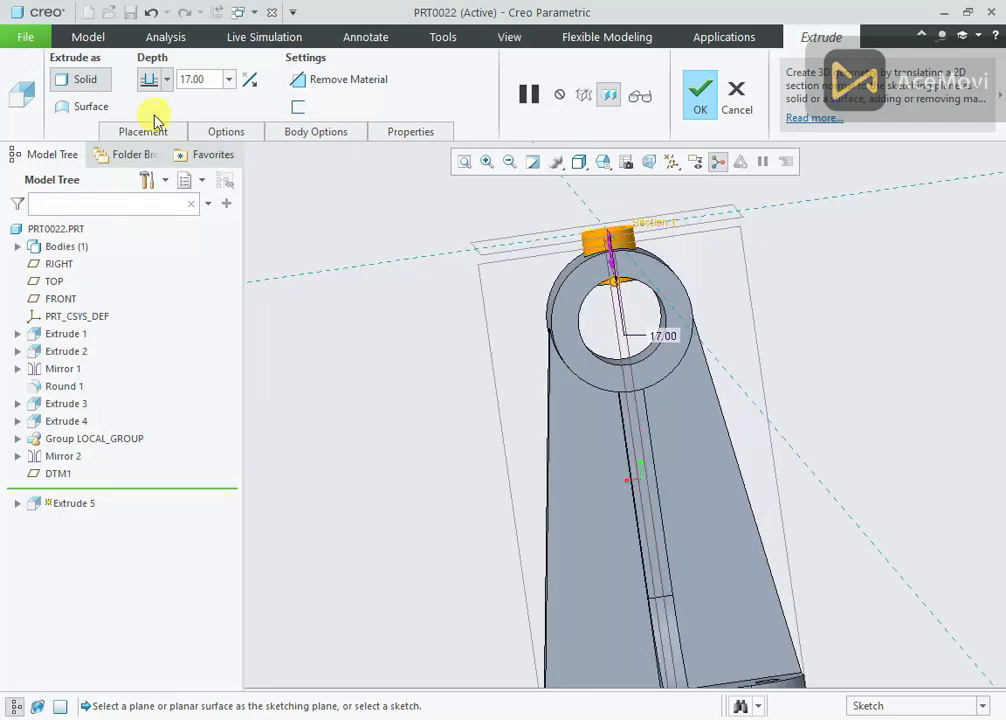
pyautogui.click(168, 80)
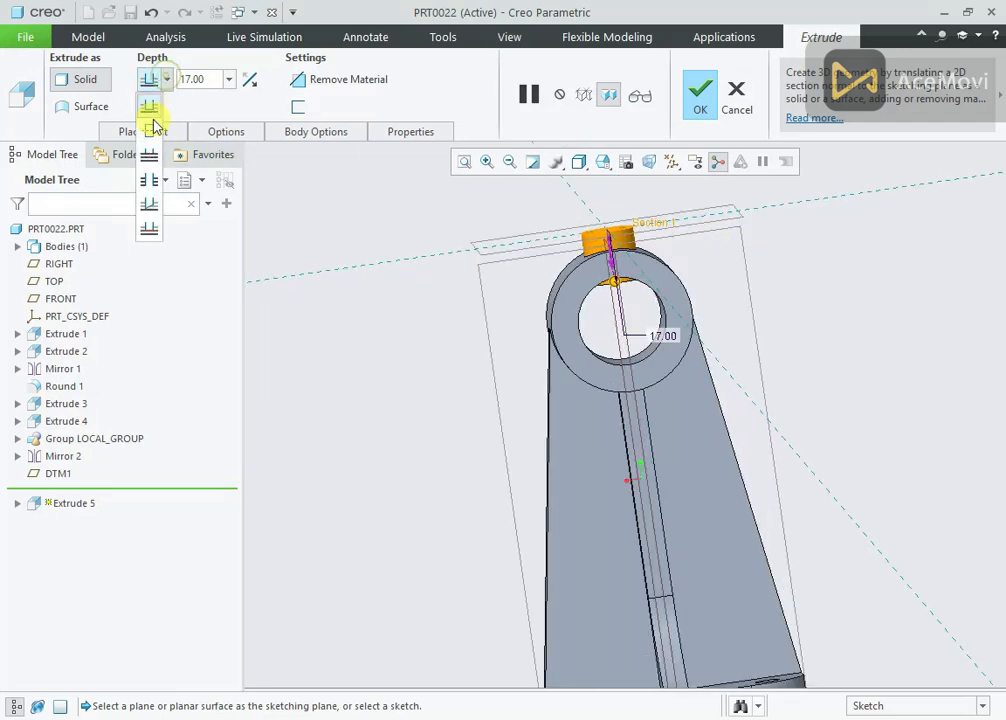
pyautogui.click(142, 232)
pyautogui.moveTo(566, 254); pyautogui.dragTo(626, 272, button='middle')
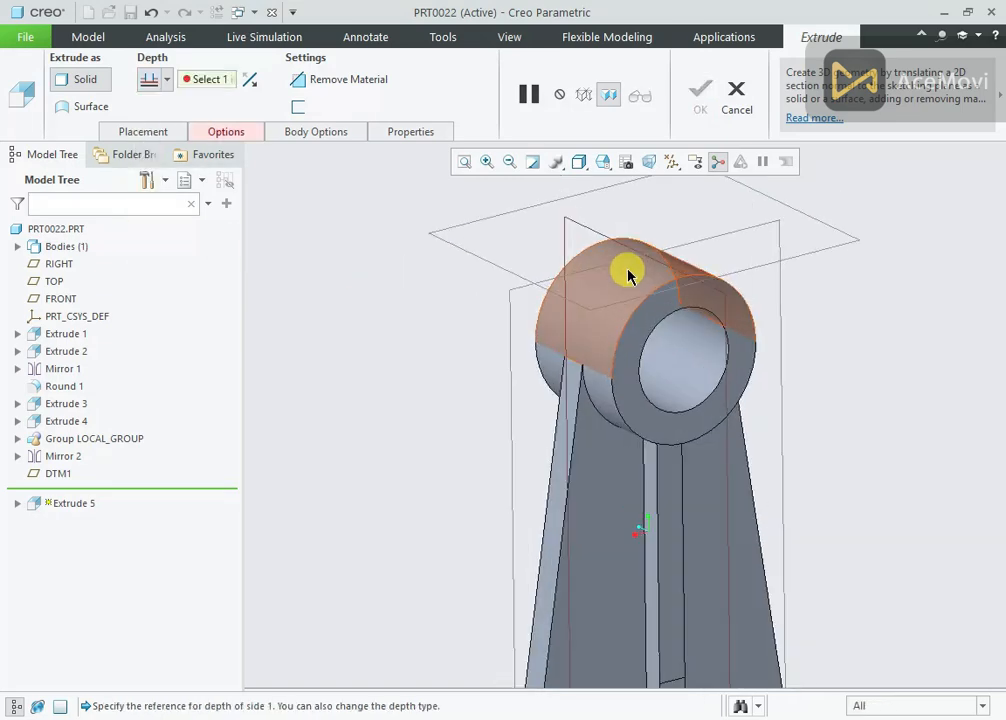
pyautogui.click(630, 277)
pyautogui.click(698, 100)
pyautogui.scroll(4, 490, 218)
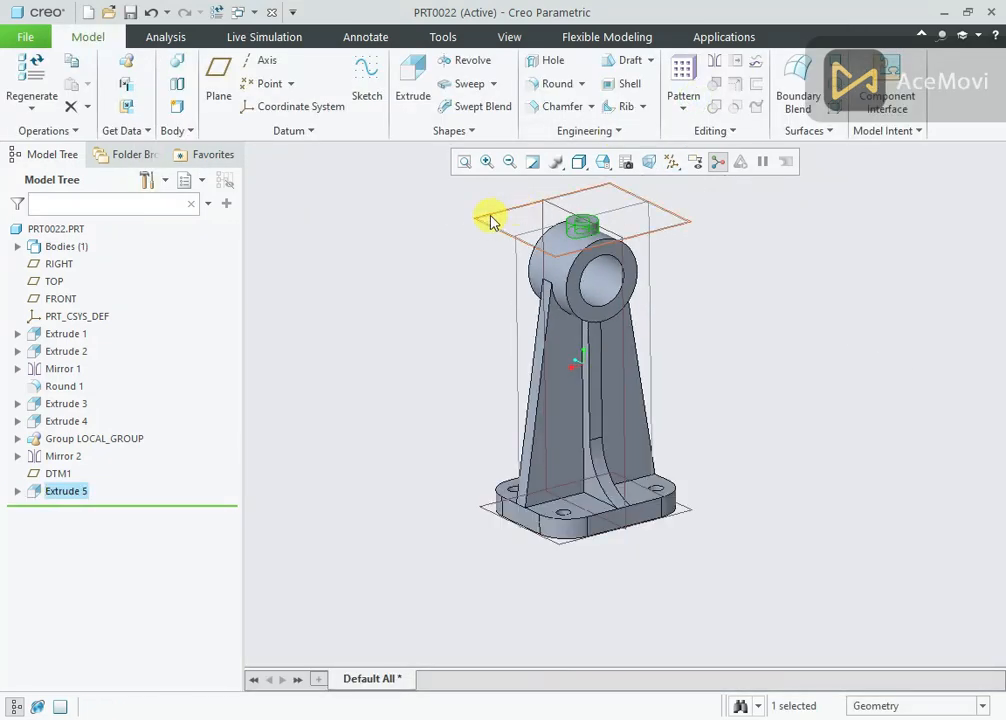
# - Start an extrusion sketch on the boss's top face and project the hole's circular edge as the profile
pyautogui.moveTo(467, 243); pyautogui.dragTo(424, 270, button='middle')
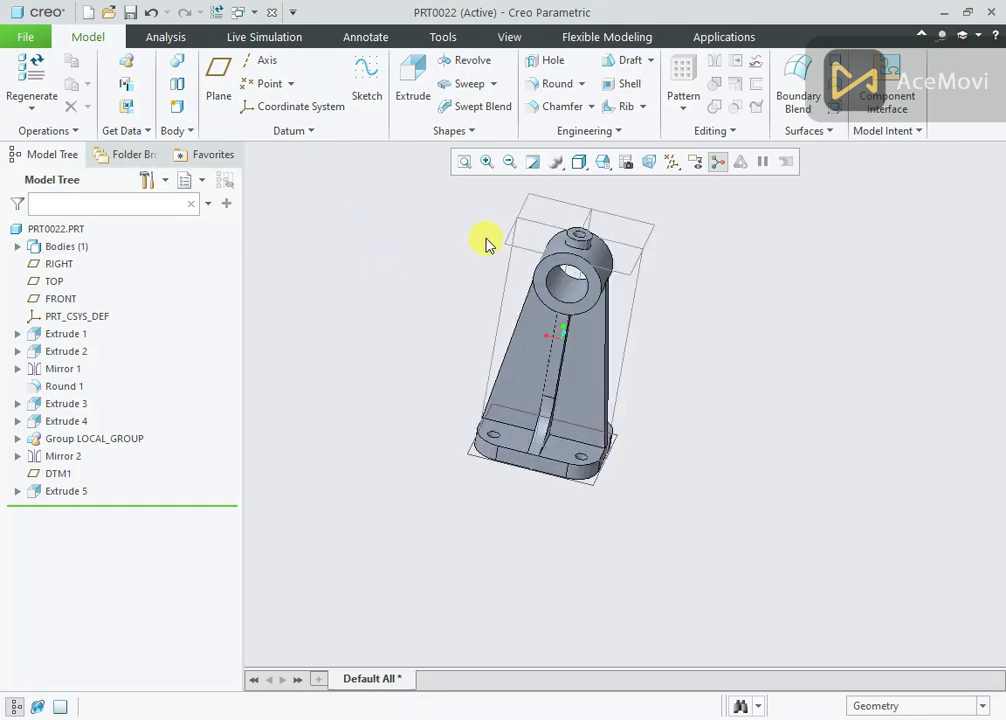
pyautogui.scroll(-3, 487, 239)
pyautogui.moveTo(490, 233); pyautogui.dragTo(478, 269, button='middle')
pyautogui.scroll(-6, 622, 320)
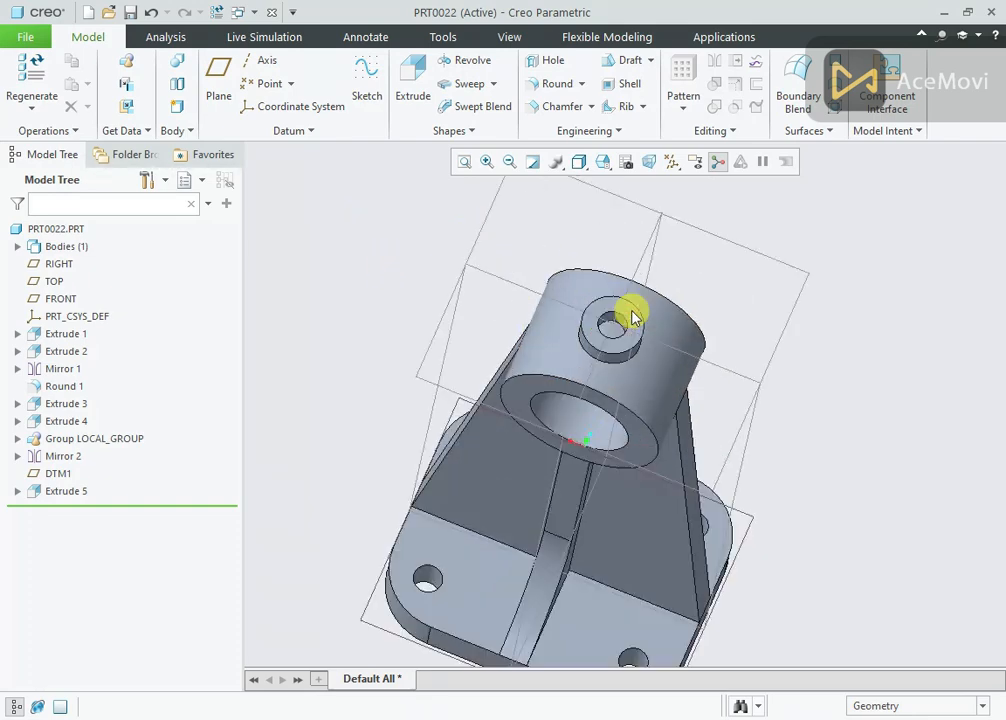
pyautogui.click(632, 322)
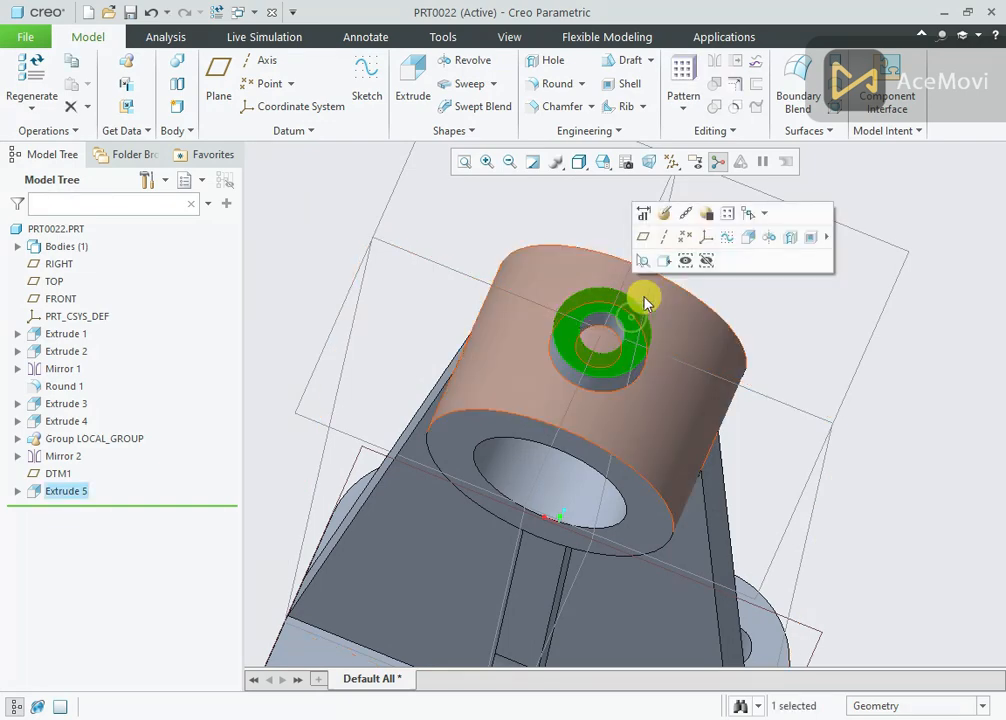
pyautogui.click(741, 247)
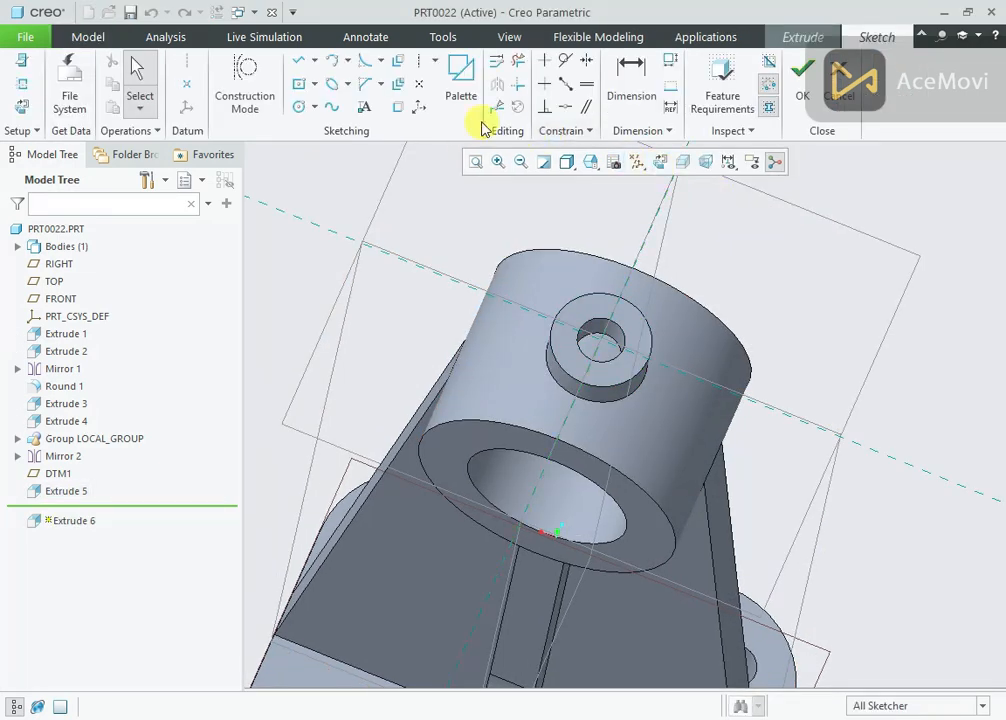
pyautogui.click(590, 333)
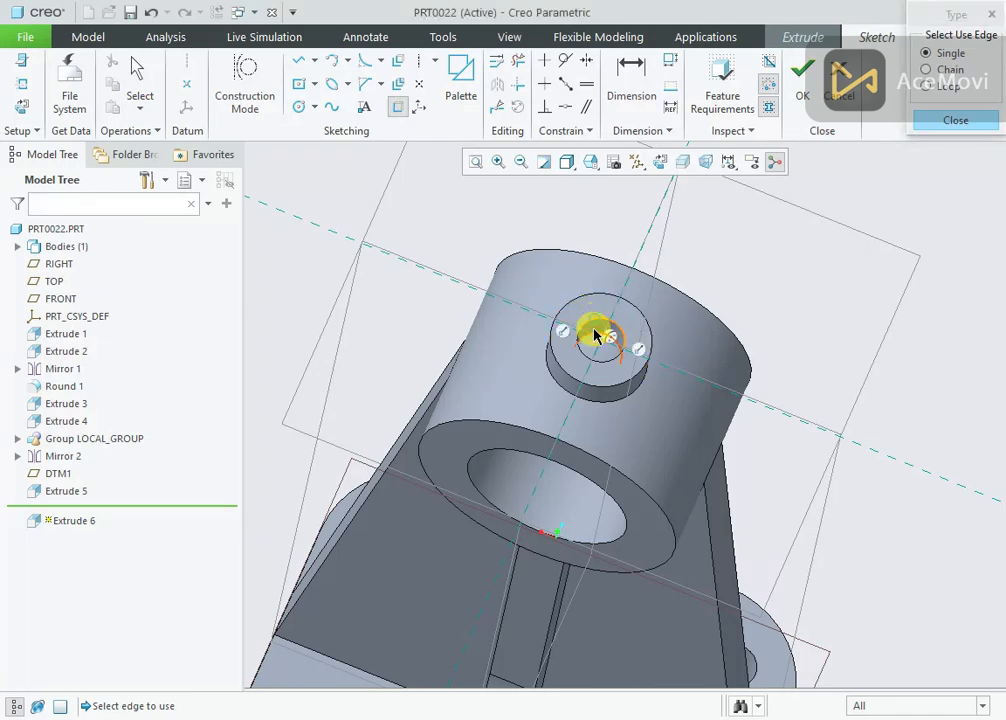
pyautogui.click(955, 120)
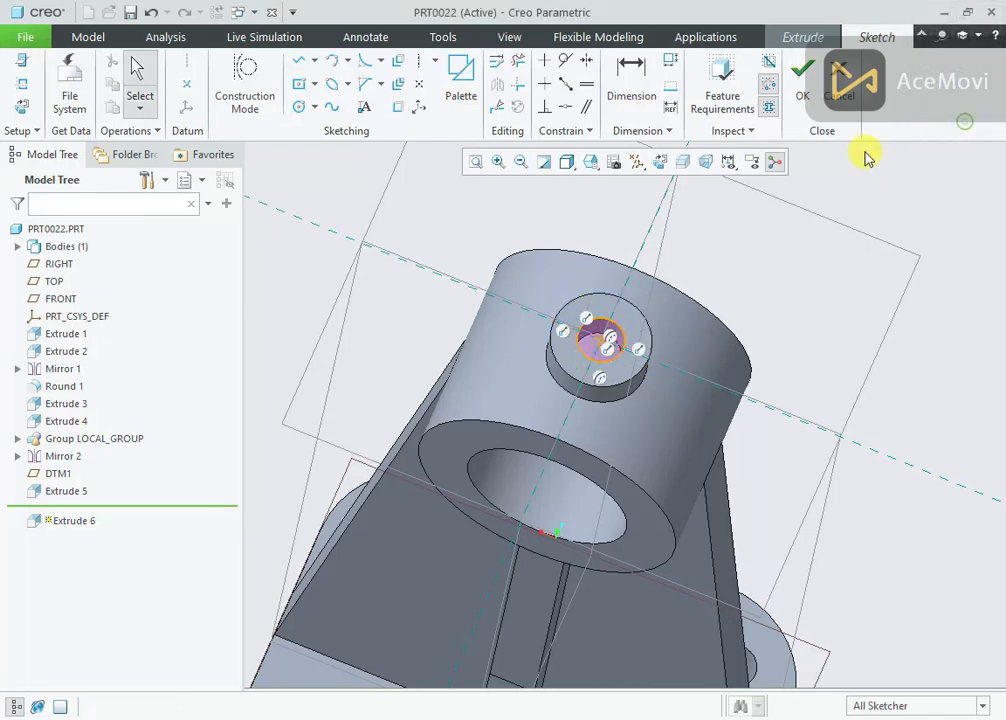
pyautogui.click(803, 90)
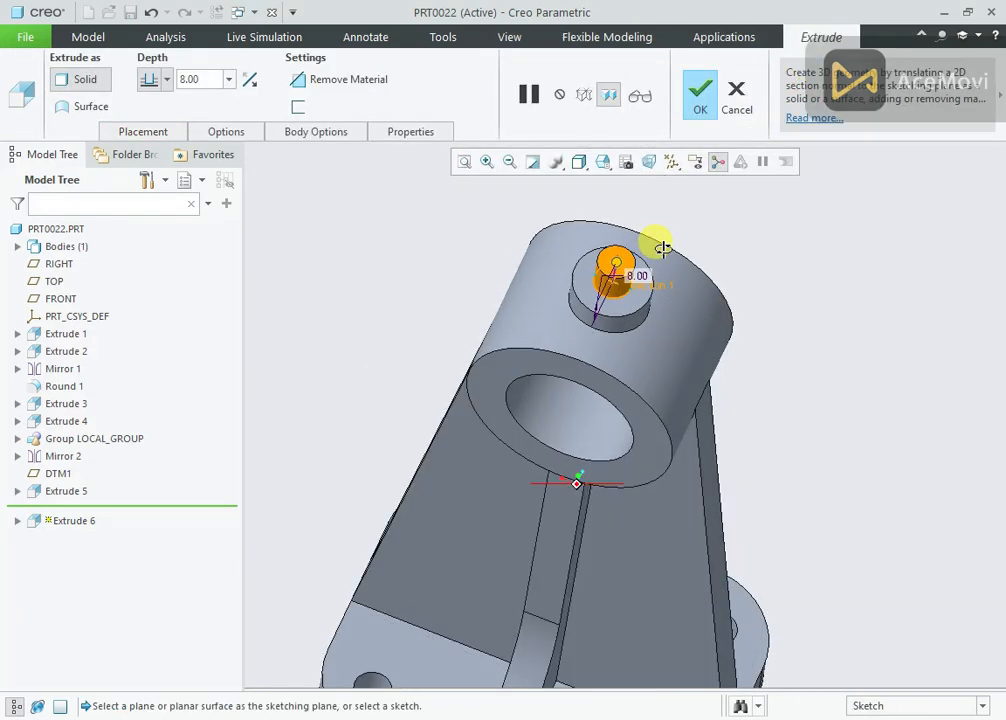
# - Extrude the projected circle 32.40 deep into the ring's bore as a material-removing cut
pyautogui.moveTo(781, 258)
pyautogui.mouseDown()
pyautogui.moveTo(753, 316)
pyautogui.moveTo(721, 338)
pyautogui.mouseUp()
pyautogui.click(300, 79)
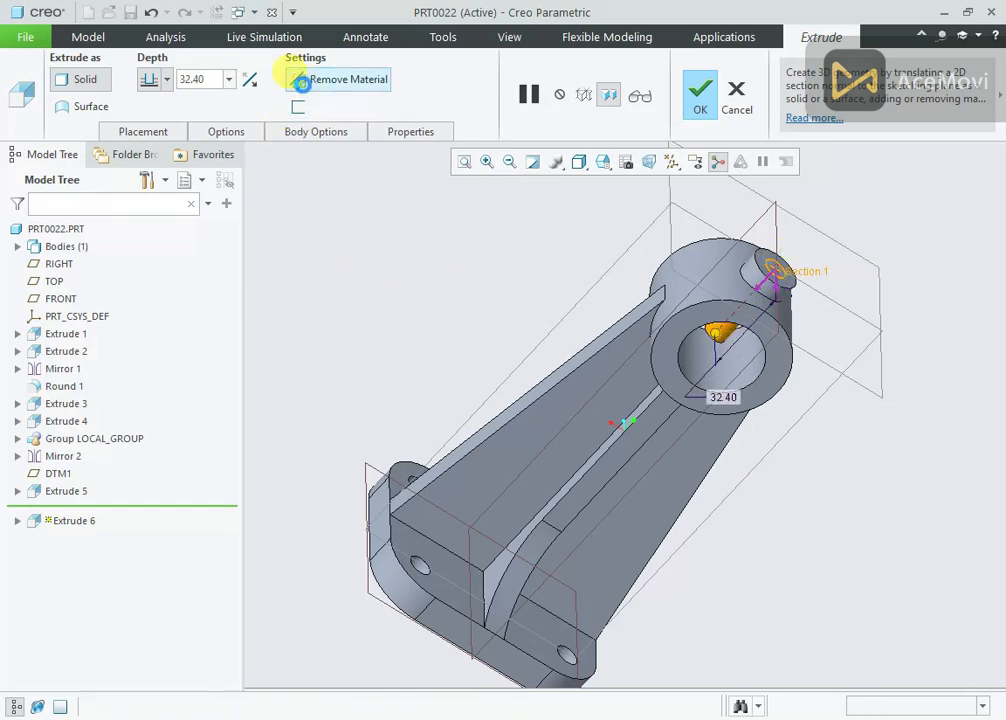
pyautogui.click(700, 92)
# - Start an extrusion sketch on the FRONT plane, turn on construction mode and add the ring's bore as a reference
pyautogui.moveTo(519, 237); pyautogui.dragTo(391, 272, button='middle')
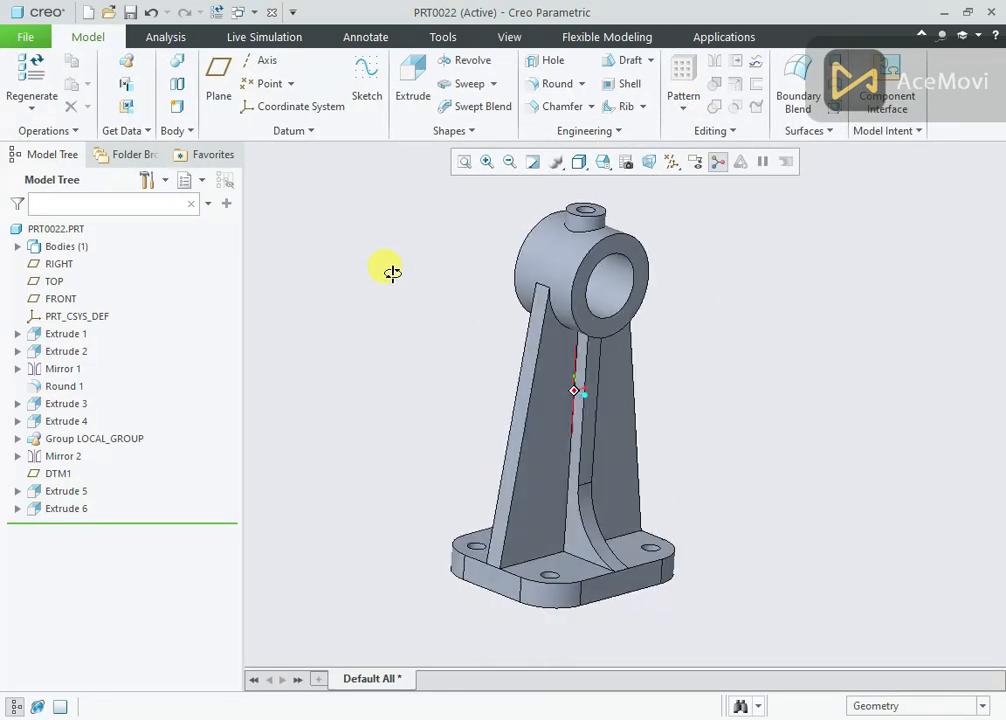
pyautogui.click(502, 232)
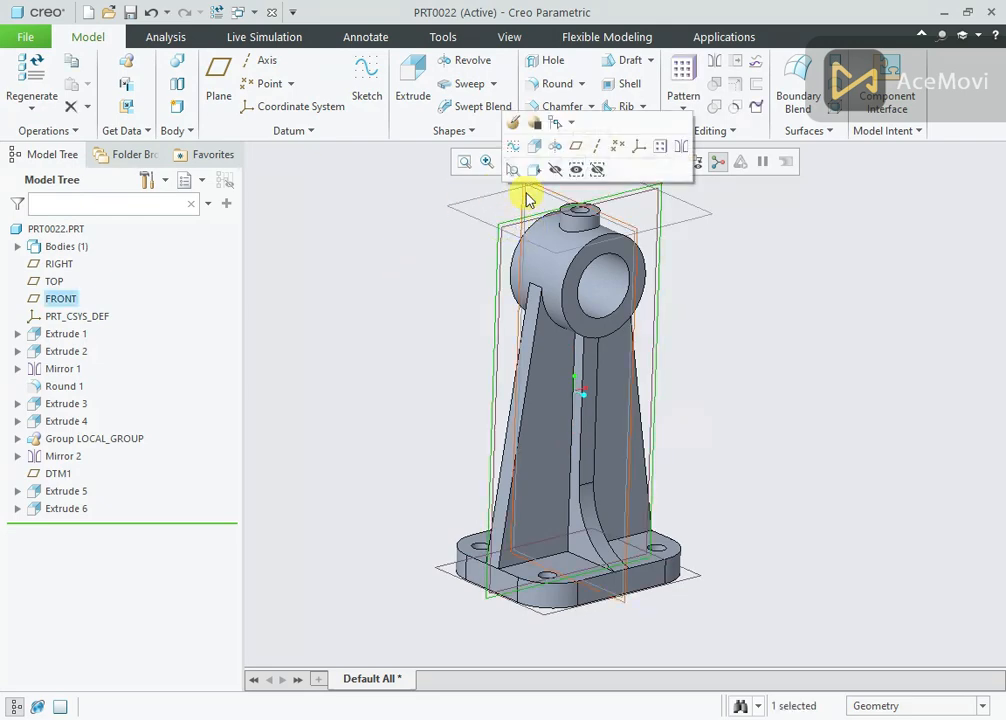
pyautogui.click(530, 148)
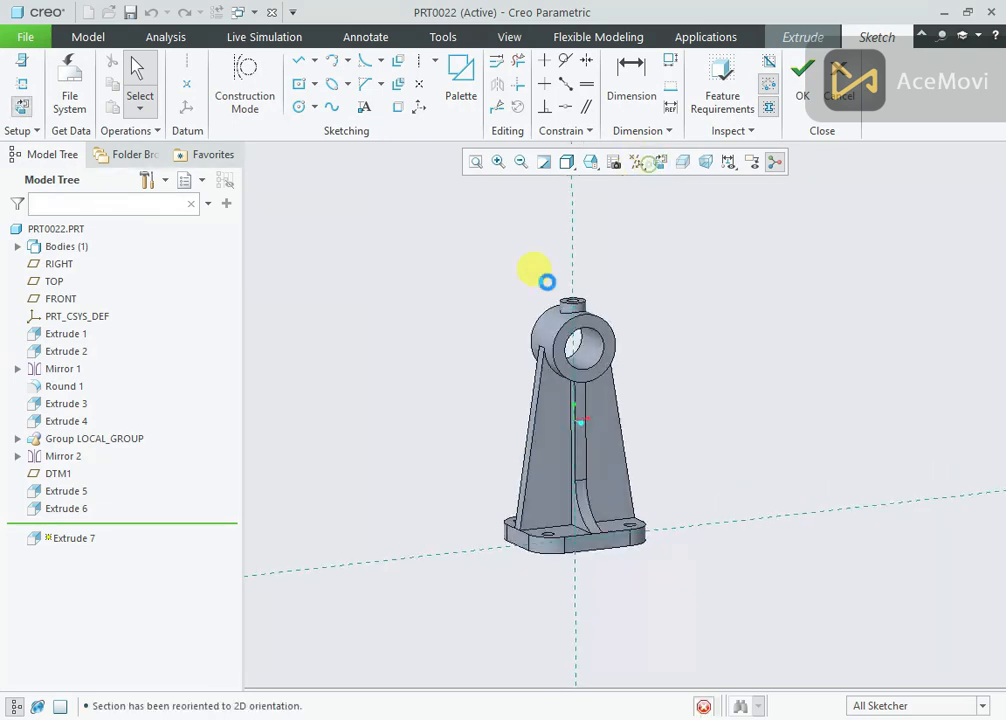
pyautogui.click(252, 80)
pyautogui.rightClick(425, 222)
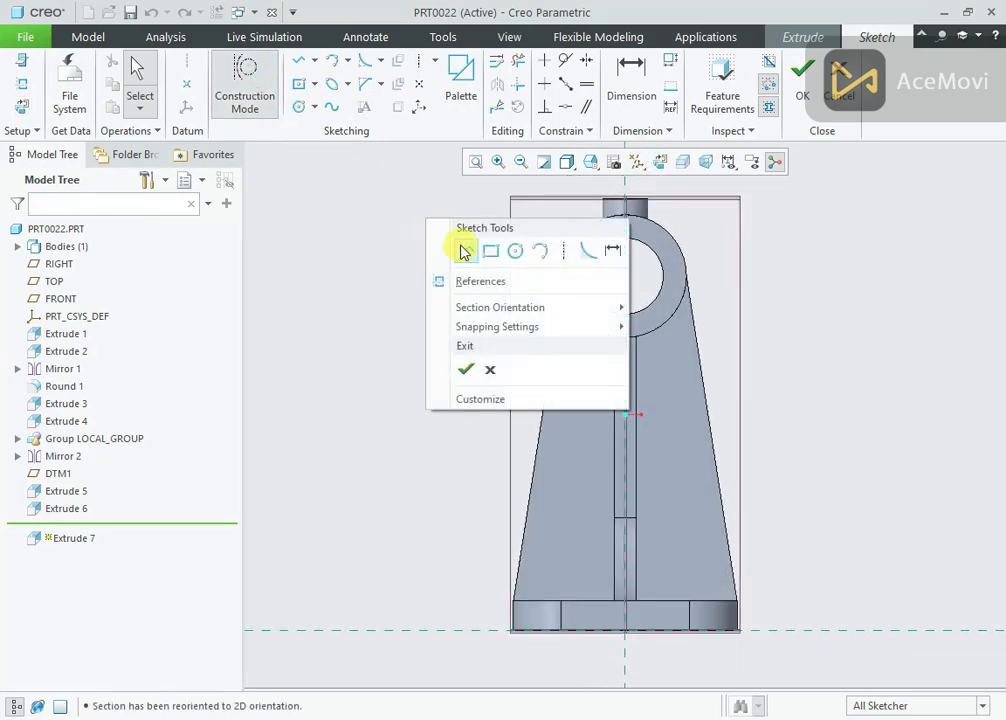
pyautogui.click(507, 283)
pyautogui.click(597, 297)
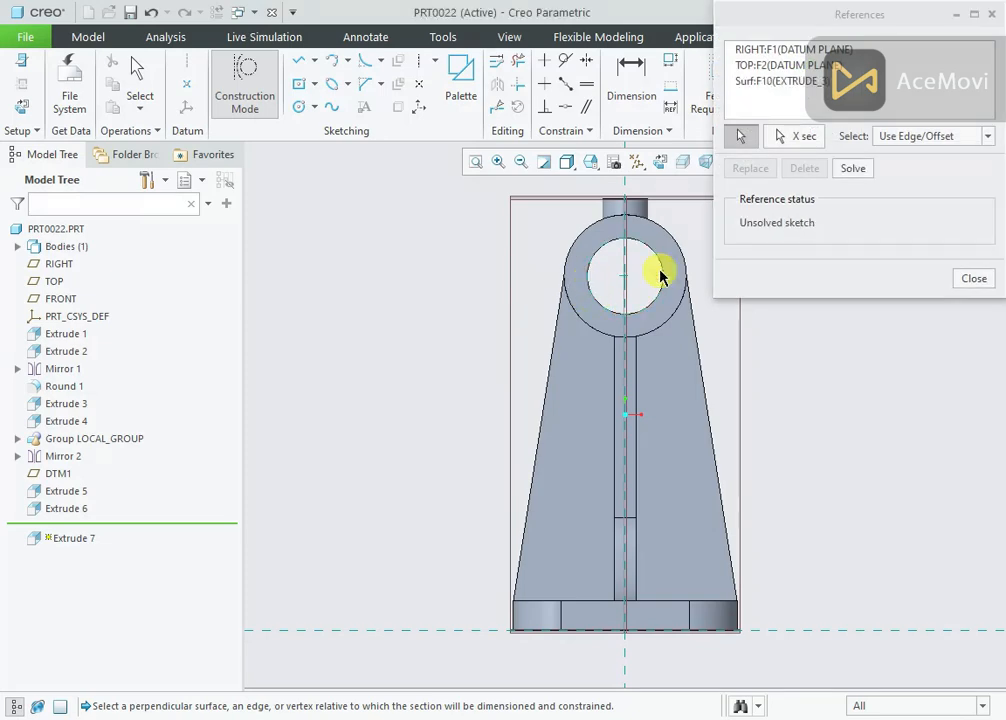
pyautogui.click(982, 282)
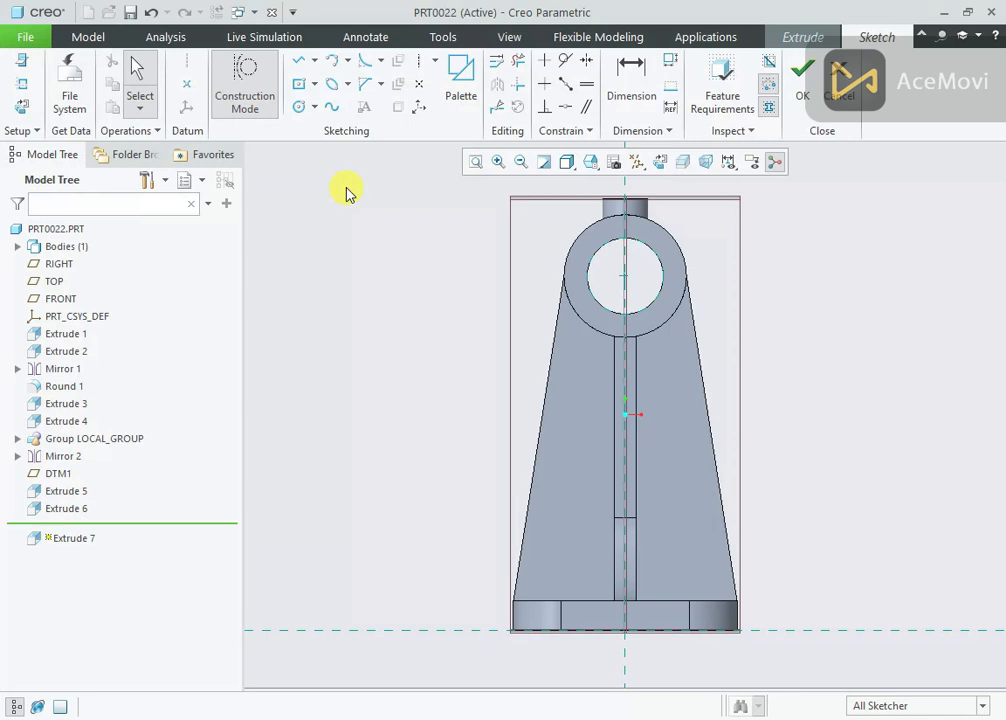
# - Sketch a construction circle with a radius of about 83.4, centred on the ring's bore and reaching below mid-web
pyautogui.click(299, 106)
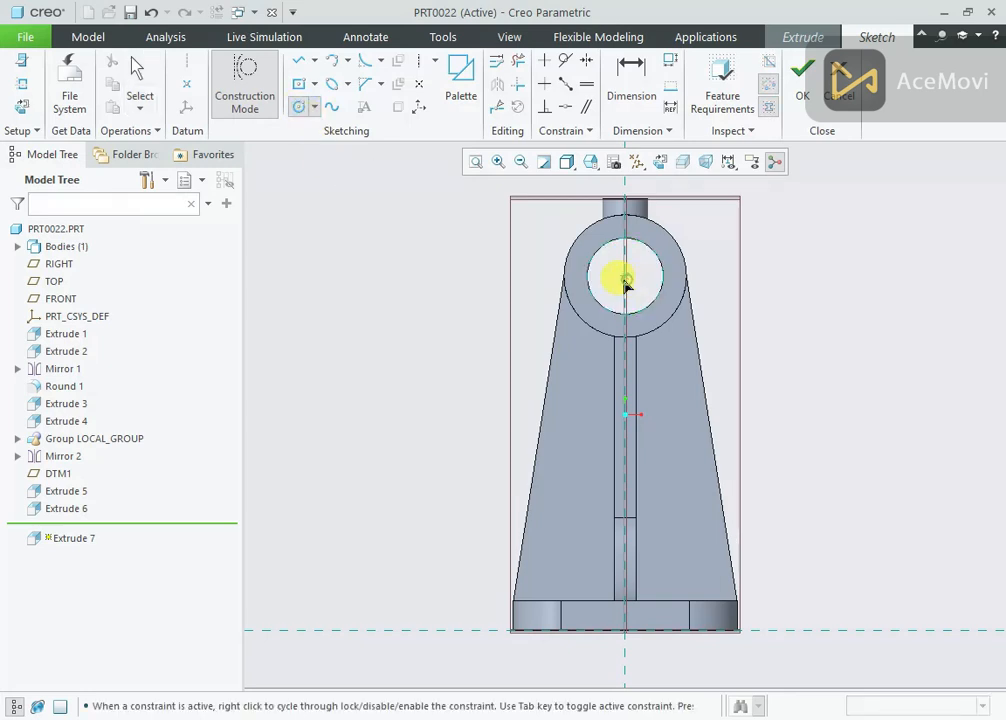
pyautogui.click(623, 276)
pyautogui.click(470, 500)
pyautogui.middleClick(470, 500)
pyautogui.scroll(-2, 470, 500)
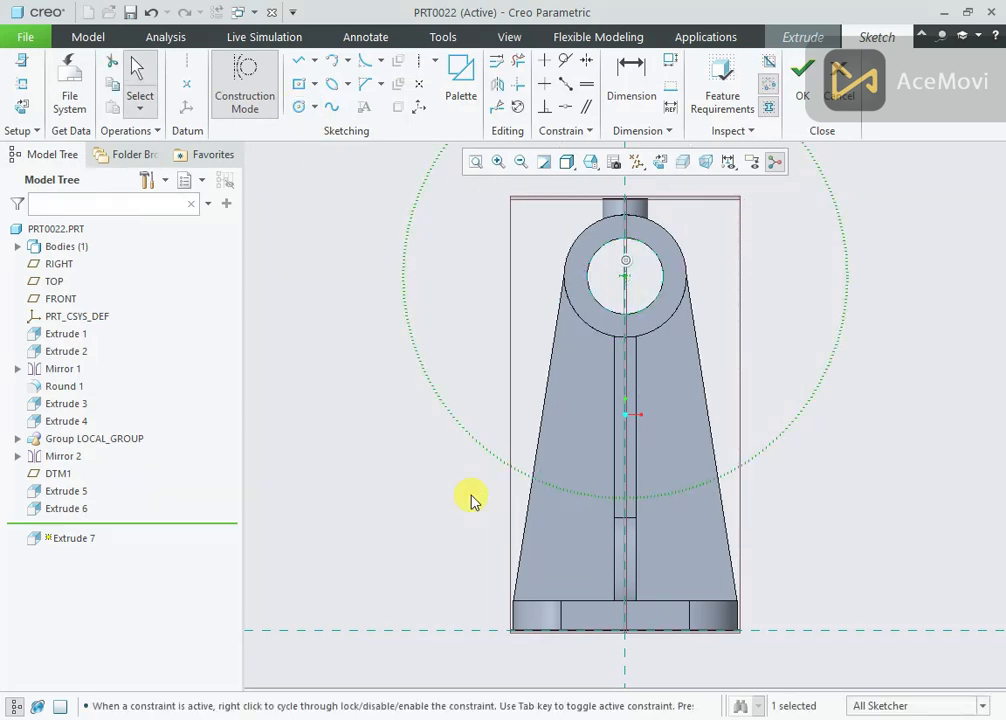
# - Convert the construction circle's radius dimension to a diameter and set it to 162
pyautogui.moveTo(388, 157); pyautogui.dragTo(350, 278)
pyautogui.rightClick(350, 278)
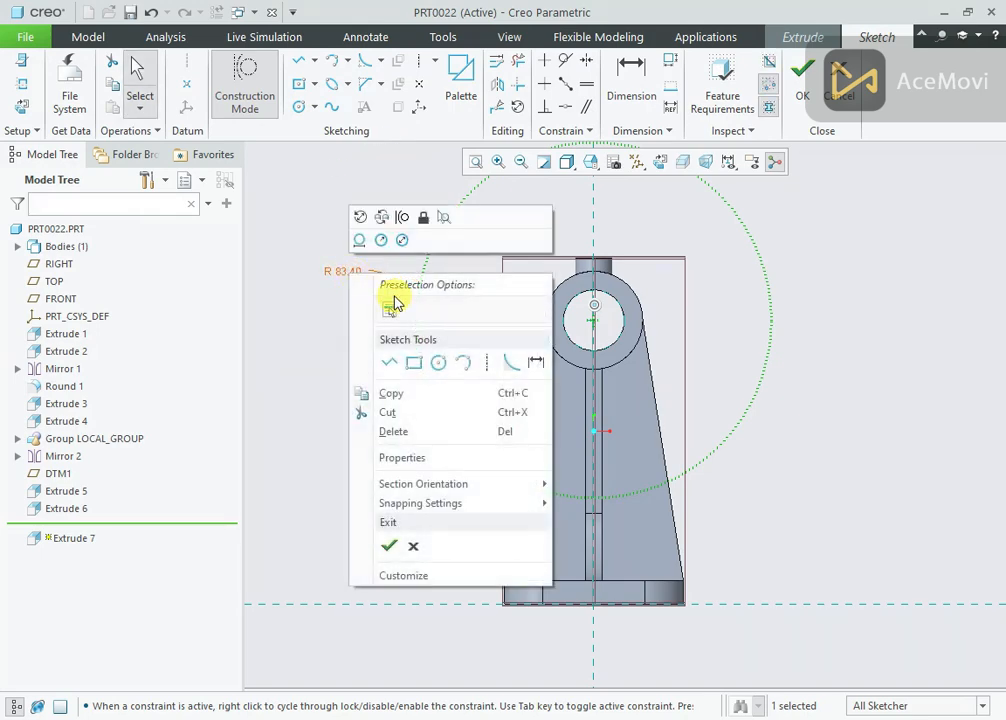
pyautogui.click(303, 324)
pyautogui.click(344, 273)
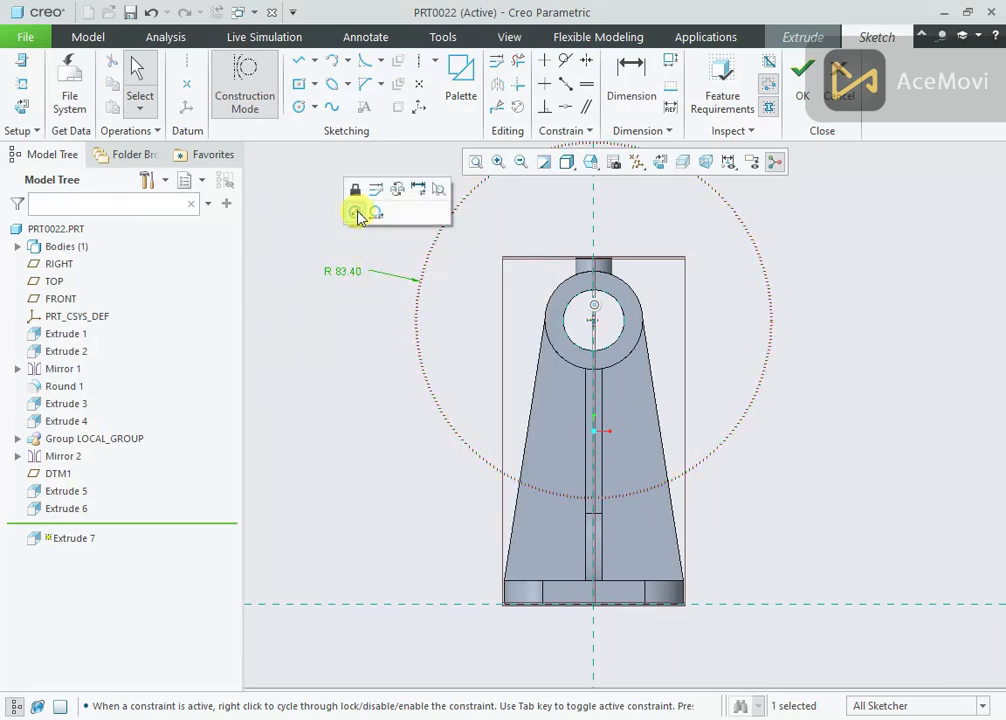
pyautogui.click(357, 214)
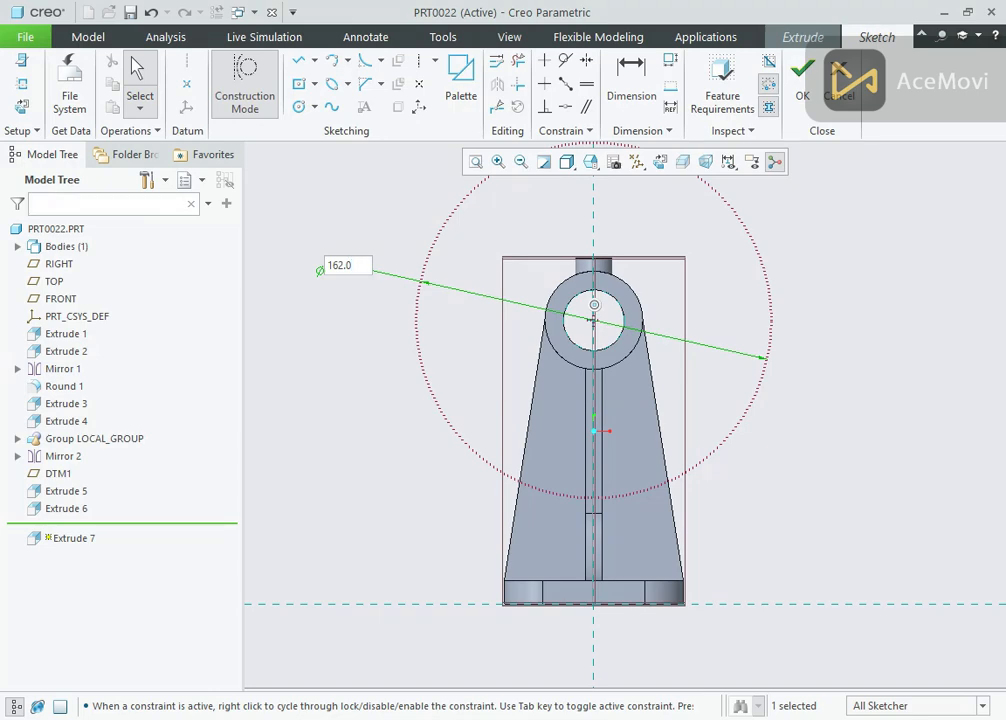
pyautogui.write('162.0')
pyautogui.press('Return')
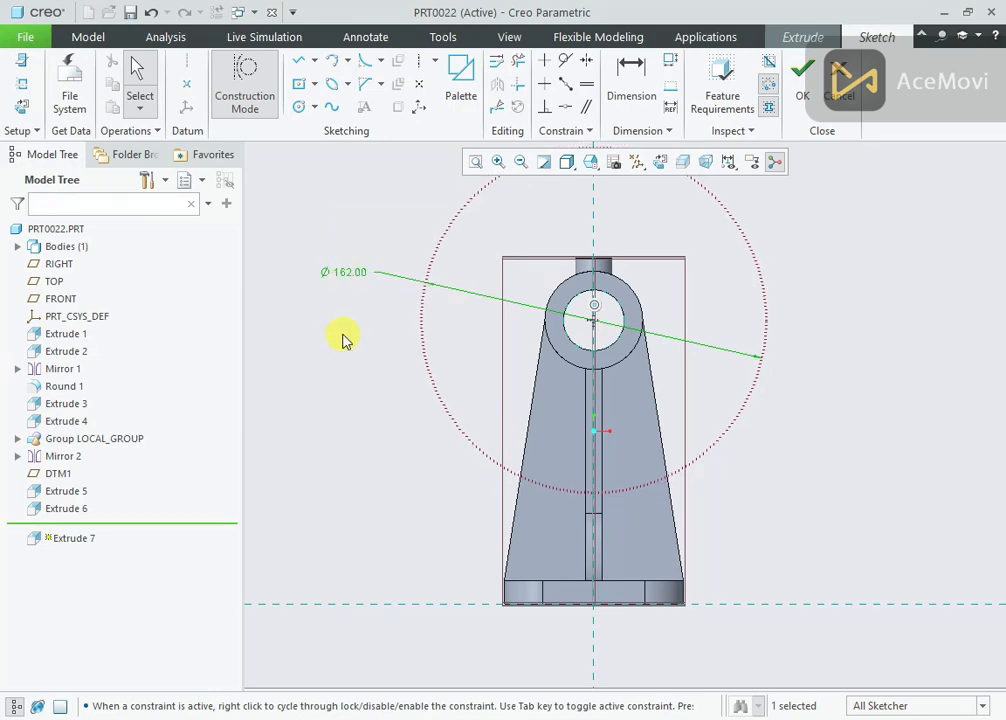
# - Turn off construction mode and sketch two concentric circles, about 20 and 34 in diameter, centred on the construction circle left of the vertical axis
pyautogui.click(395, 413)
pyautogui.scroll(3, 492, 524)
pyautogui.rightClick(333, 400)
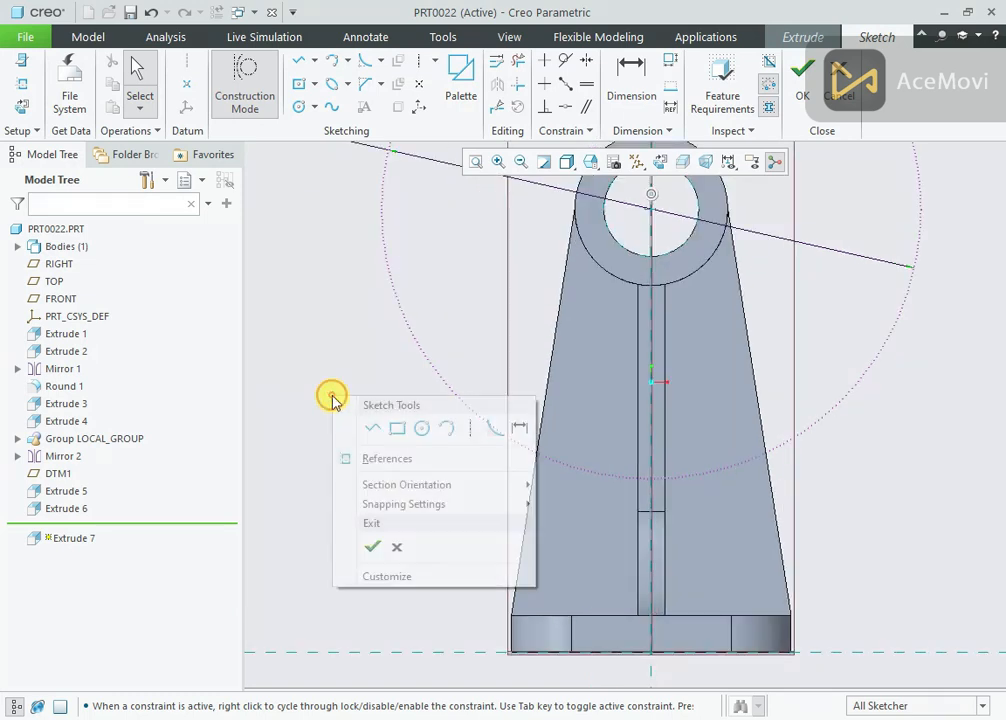
pyautogui.rightClick(321, 342)
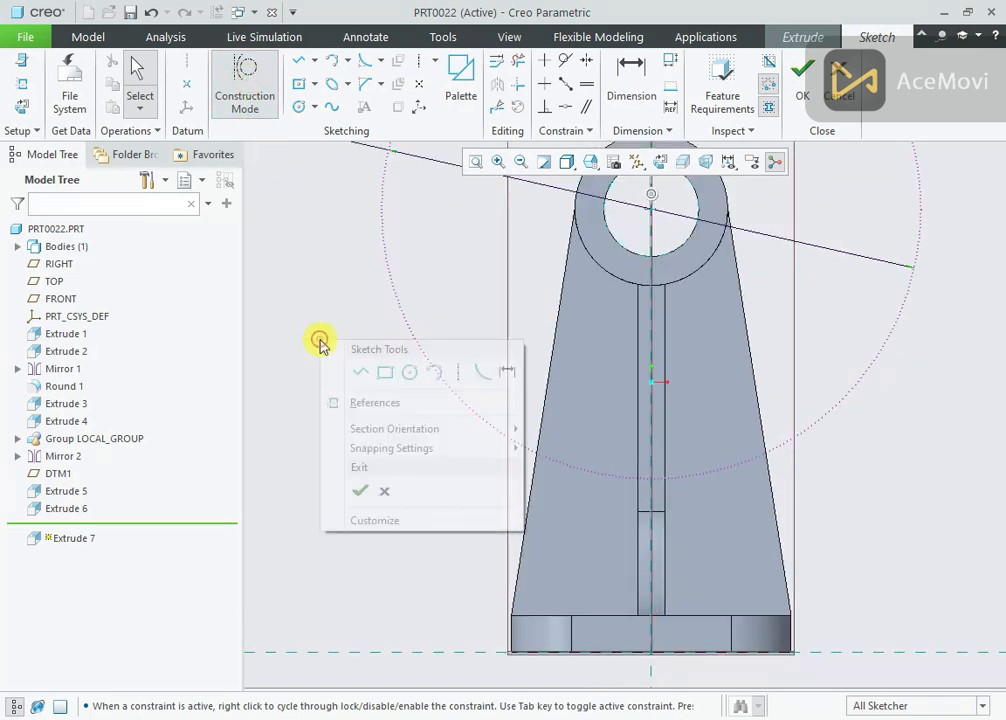
pyautogui.click(254, 92)
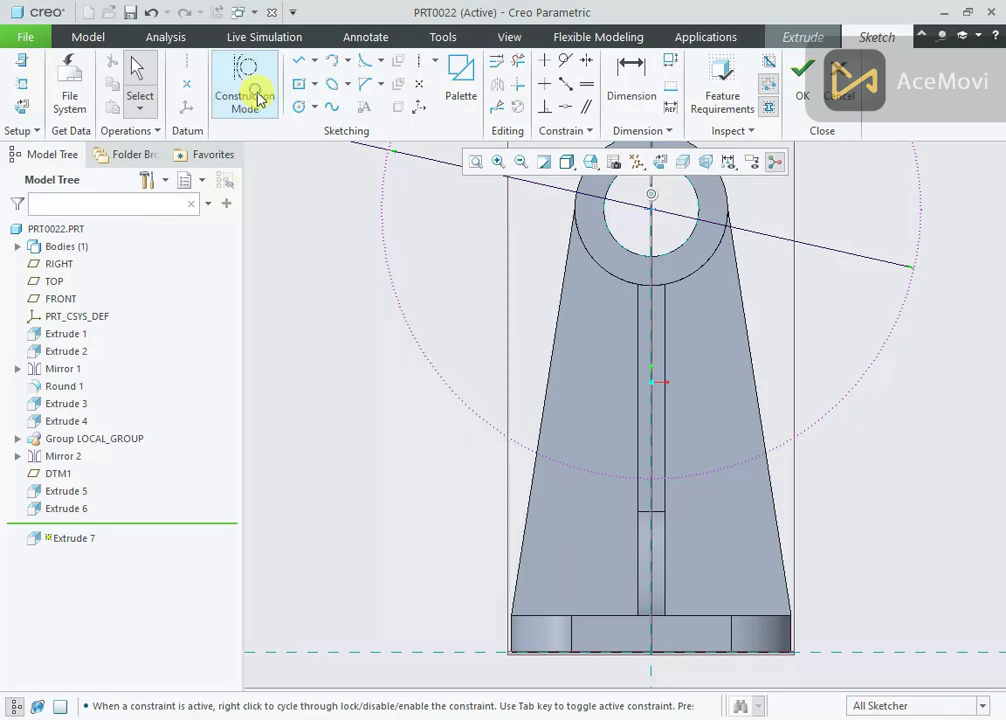
pyautogui.click(297, 107)
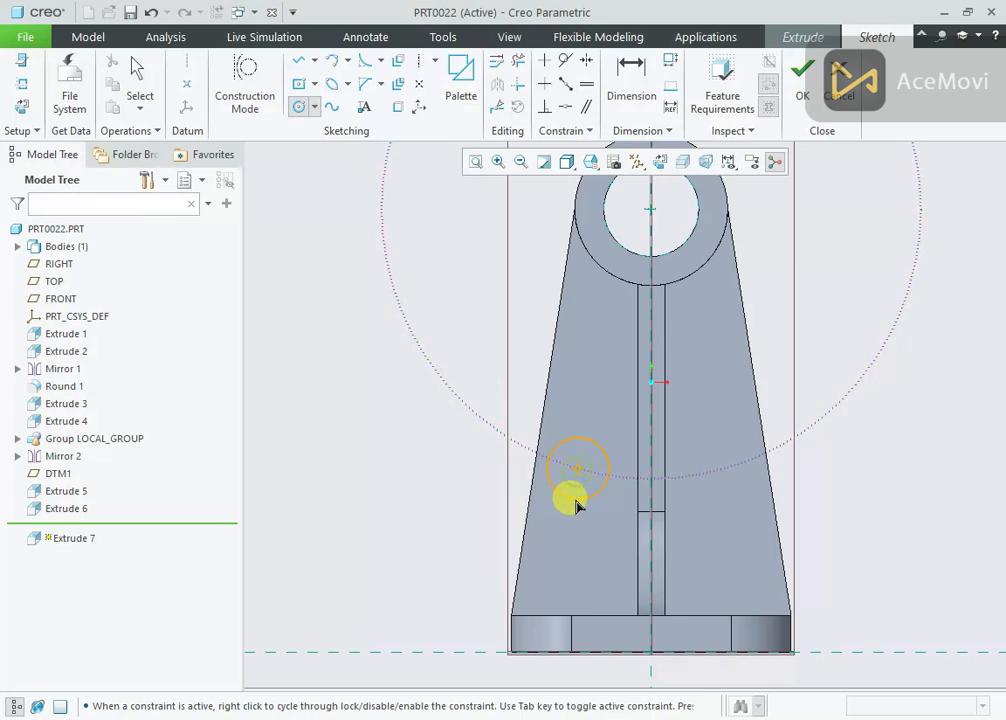
pyautogui.click(577, 469)
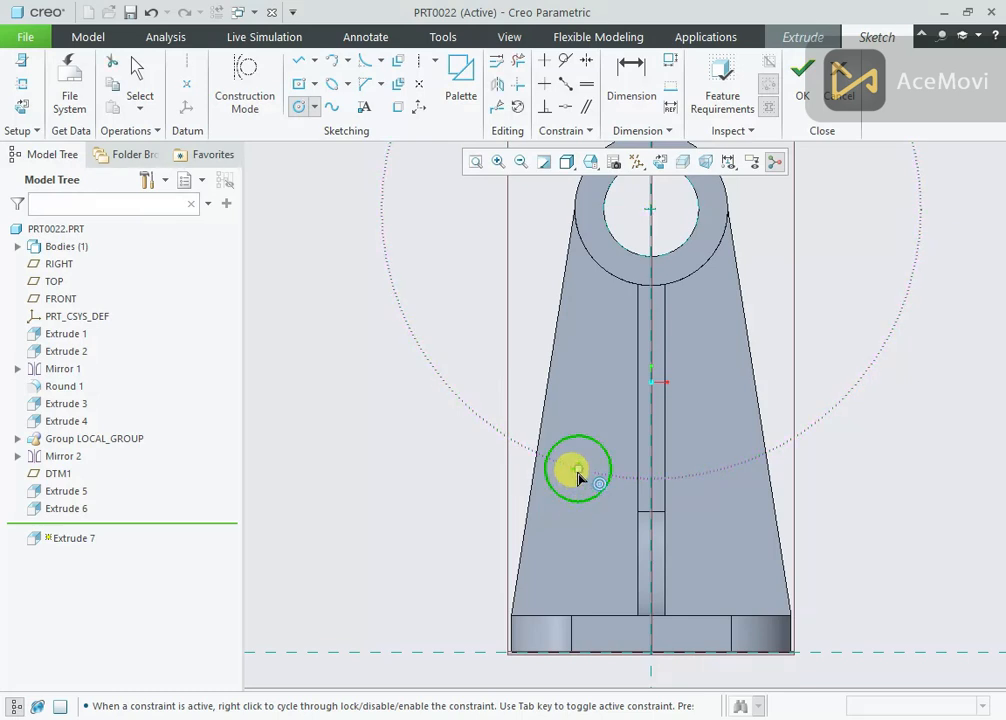
pyautogui.click(571, 523)
pyautogui.middleClick(441, 479)
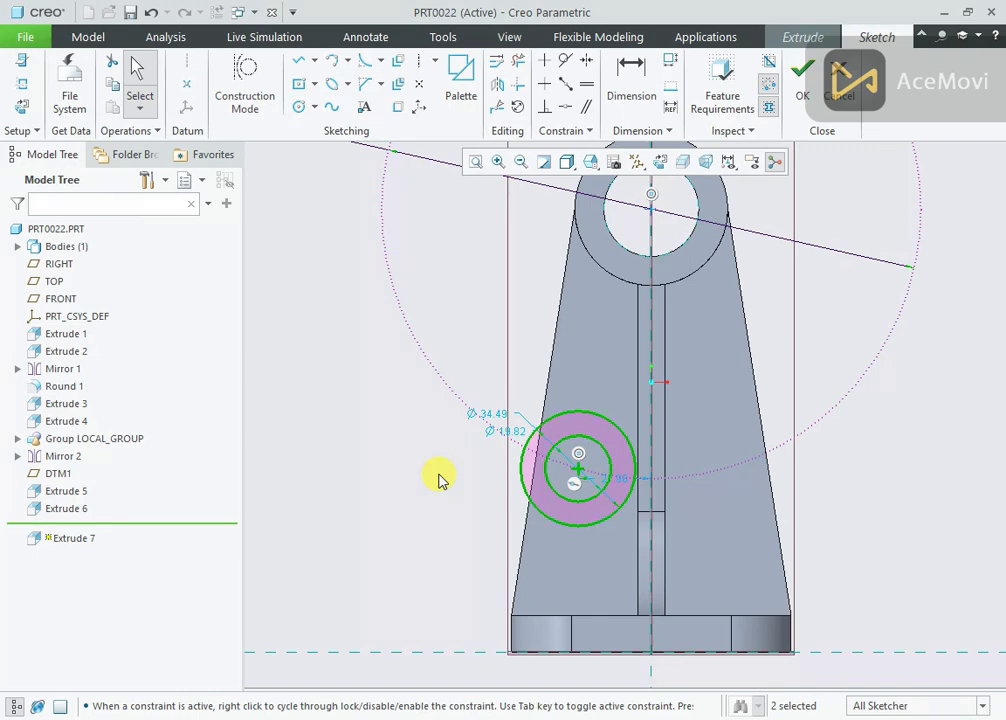
# - Dimension the concentric circles' centre from the vertical reference axis and set the distance to 14
pyautogui.rightClick(333, 447)
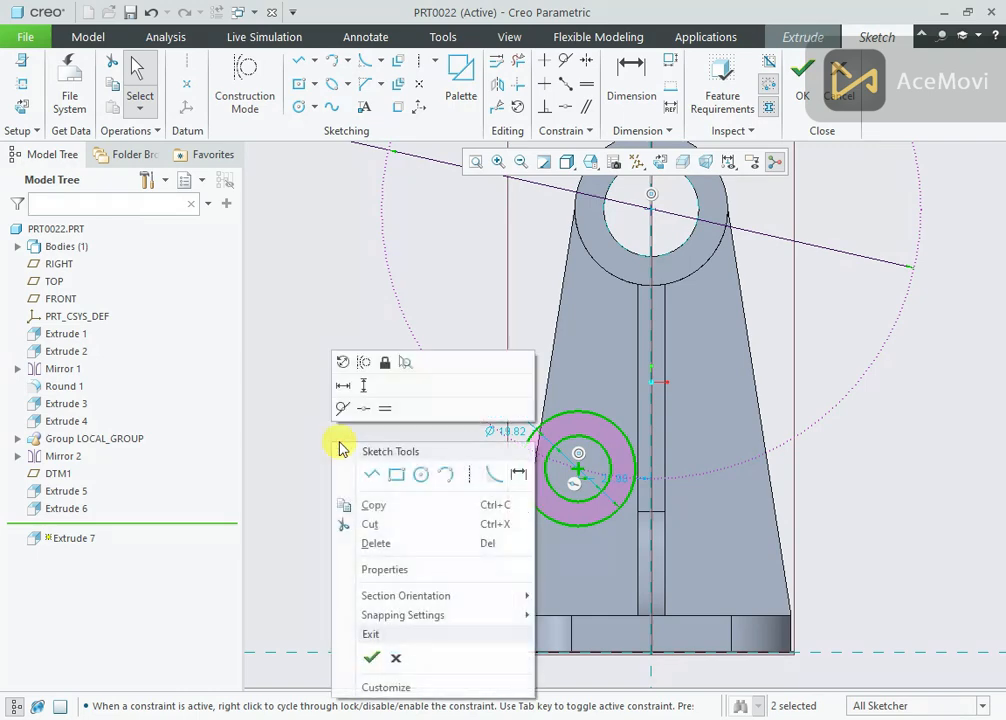
pyautogui.click(510, 478)
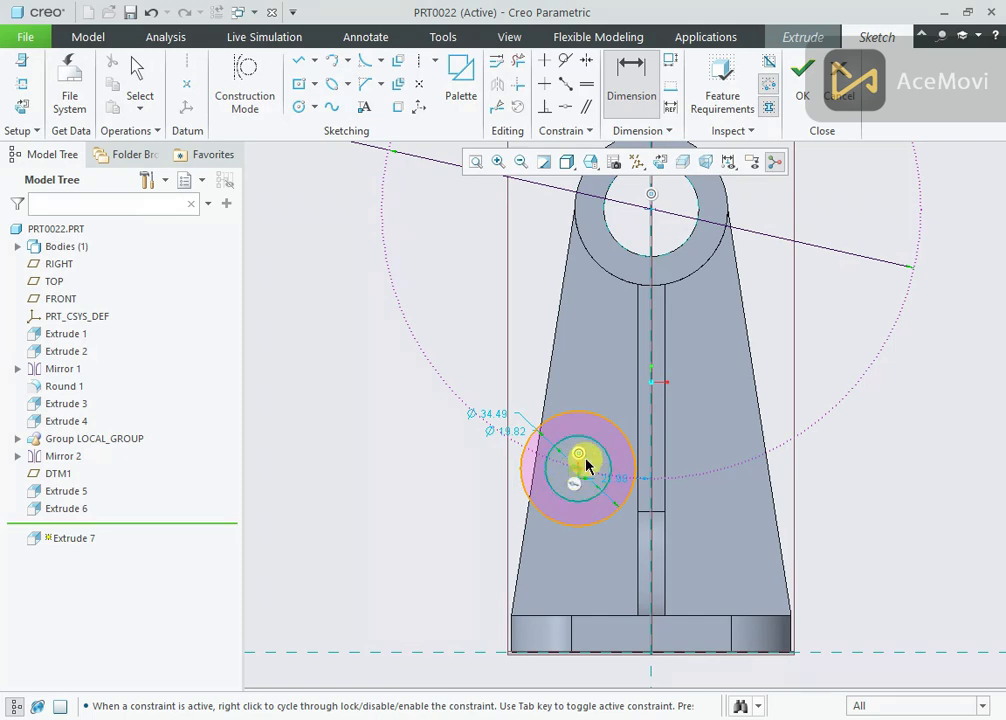
pyautogui.scroll(-2, 592, 430)
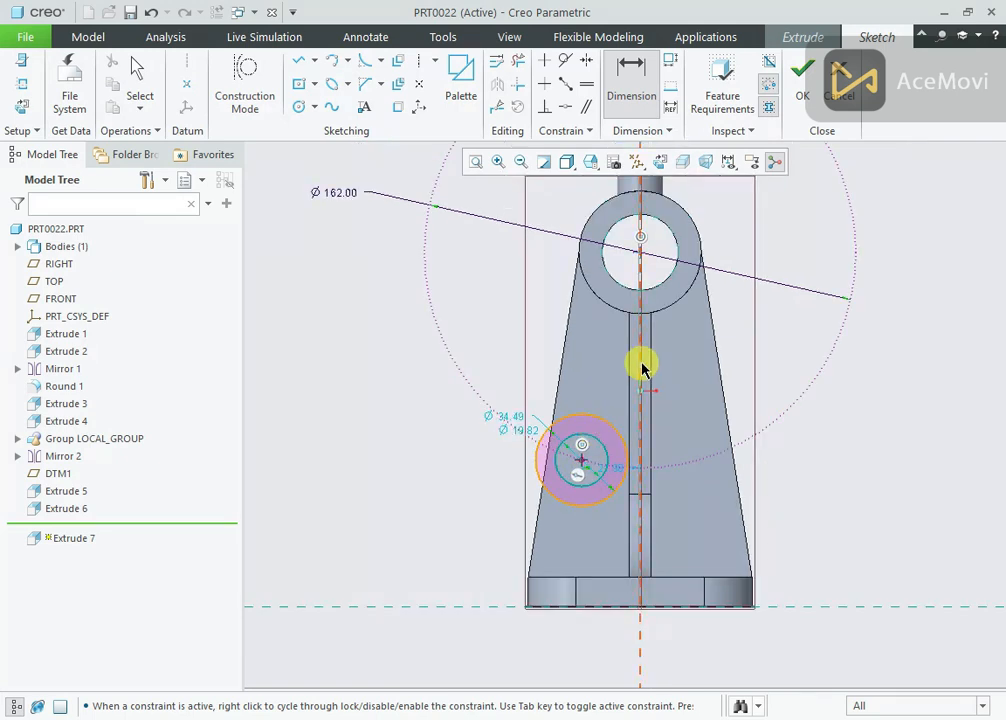
pyautogui.click(641, 368)
pyautogui.middleClick(609, 366)
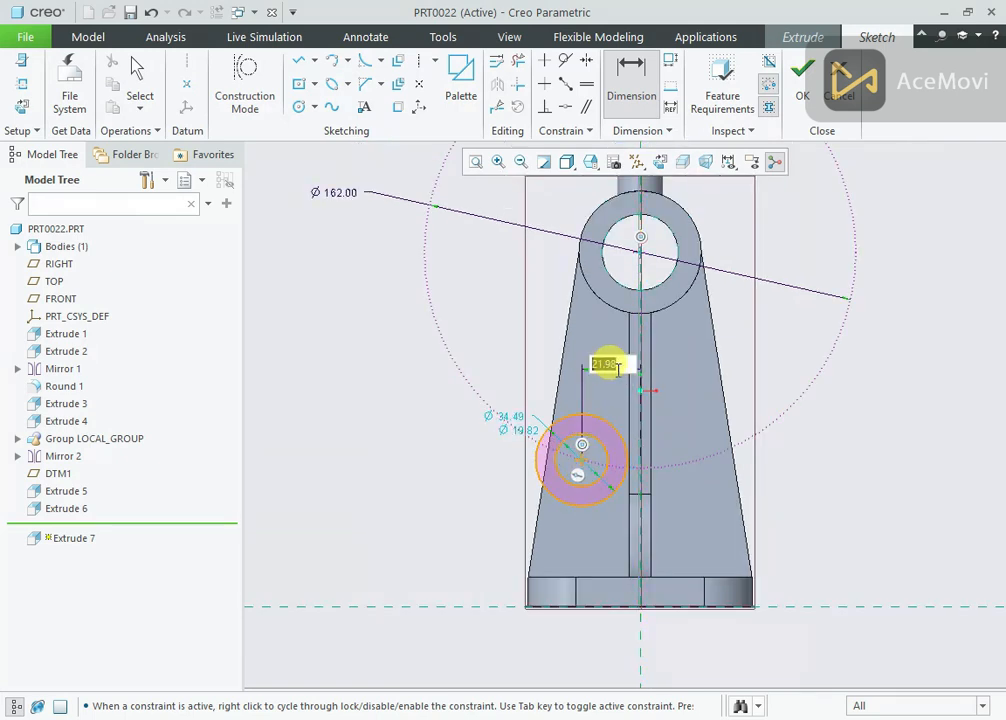
pyautogui.write('14.')
pyautogui.press('Return')
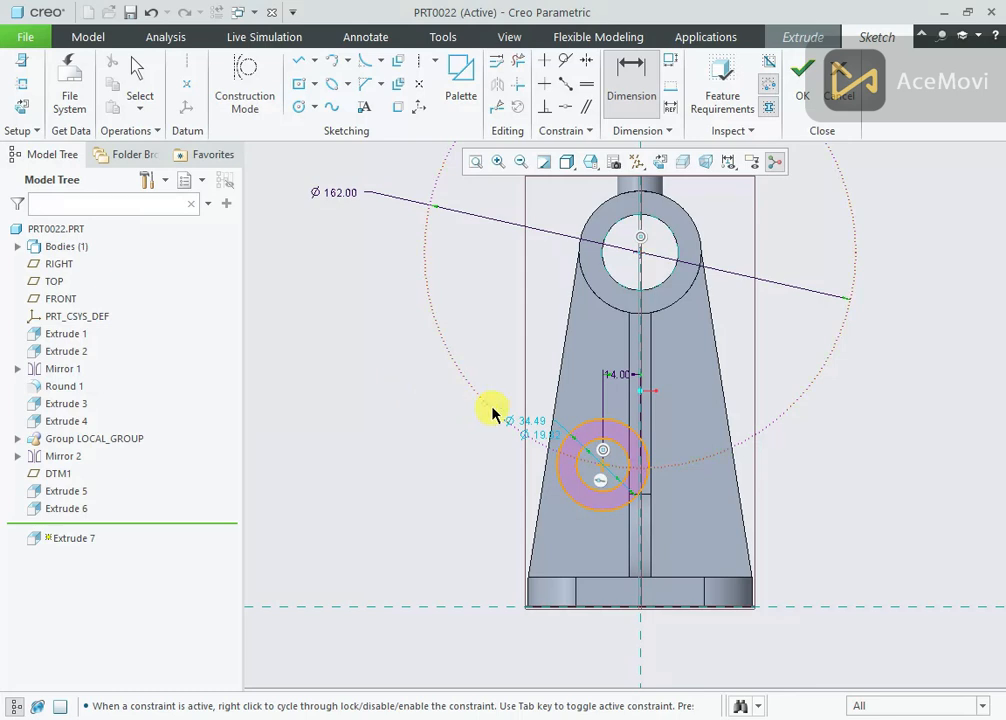
# - Set the inner circle's diameter to 13 and the outer circle's diameter to 29
pyautogui.scroll(2, 497, 413)
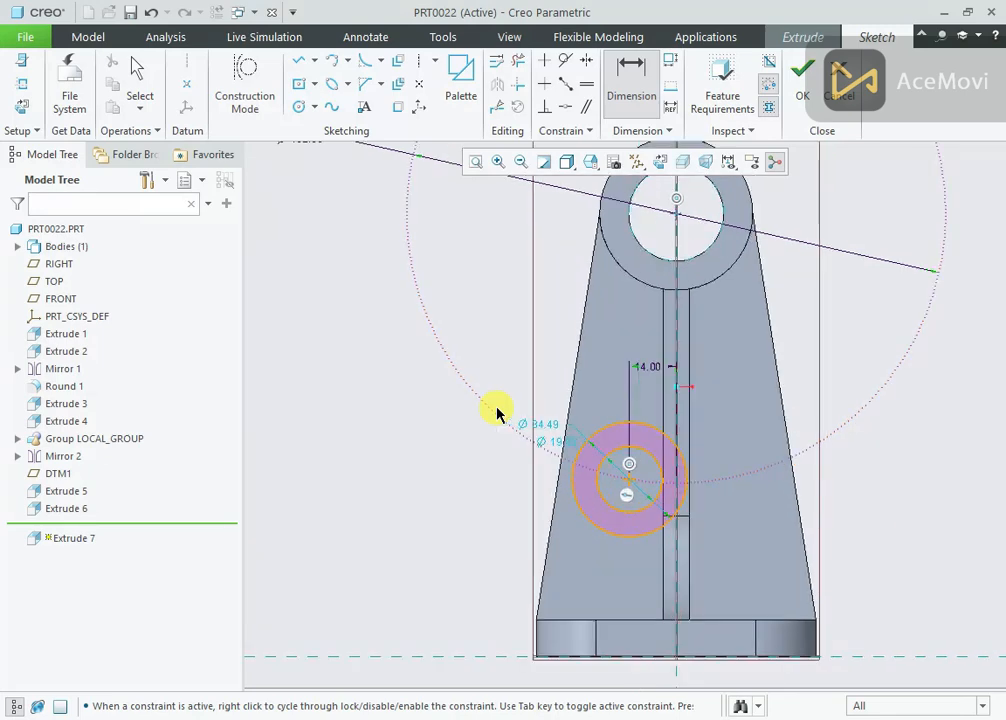
pyautogui.middleClick(494, 413)
pyautogui.moveTo(561, 445); pyautogui.dragTo(498, 503)
pyautogui.doubleClick(497, 499)
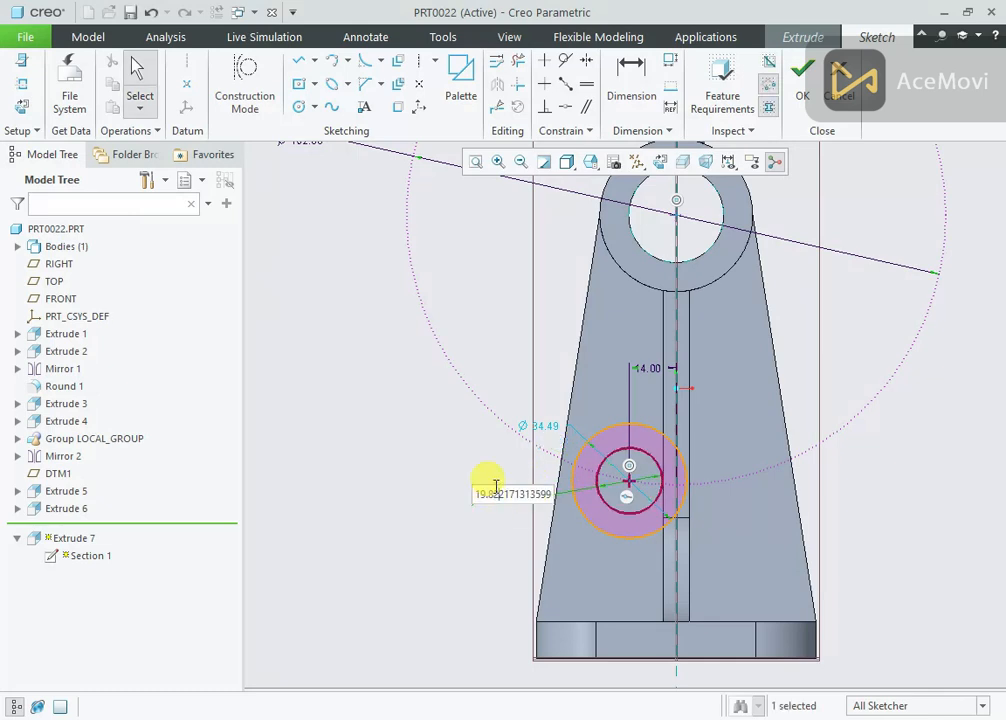
pyautogui.doubleClick(496, 488)
pyautogui.write('10')
pyautogui.press('Return')
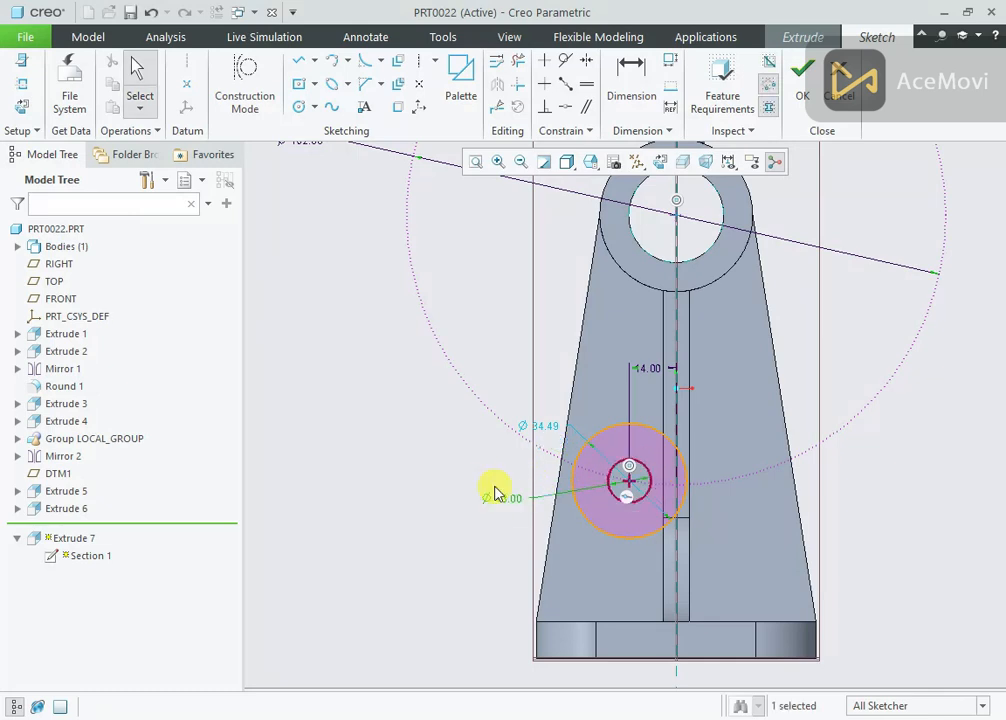
pyautogui.doubleClick(556, 429)
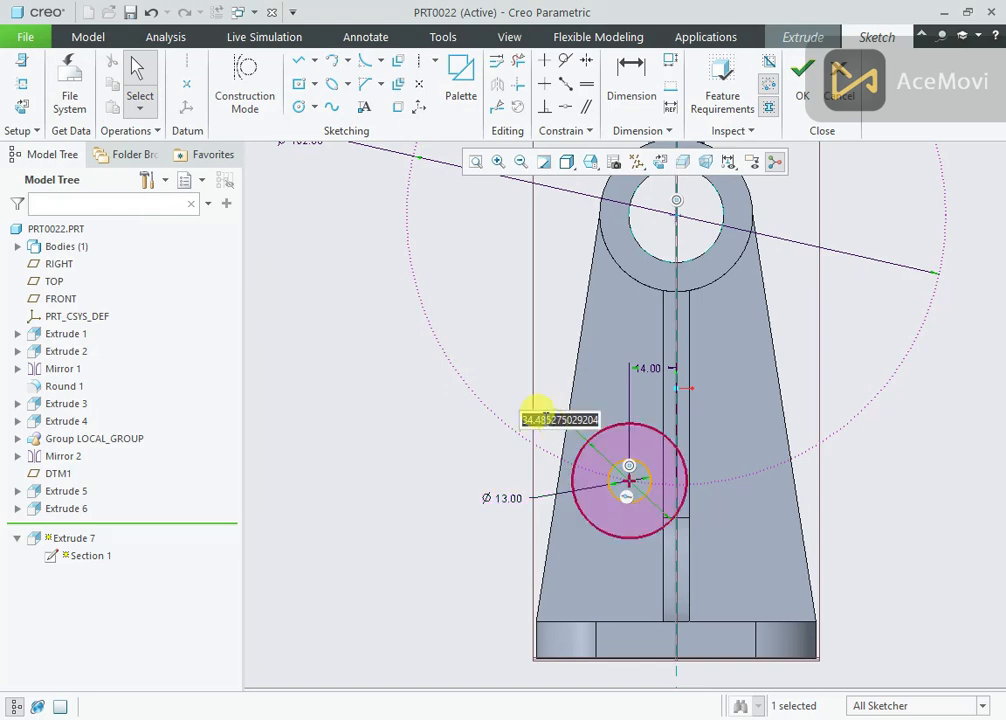
pyautogui.write('28')
pyautogui.press('Return')
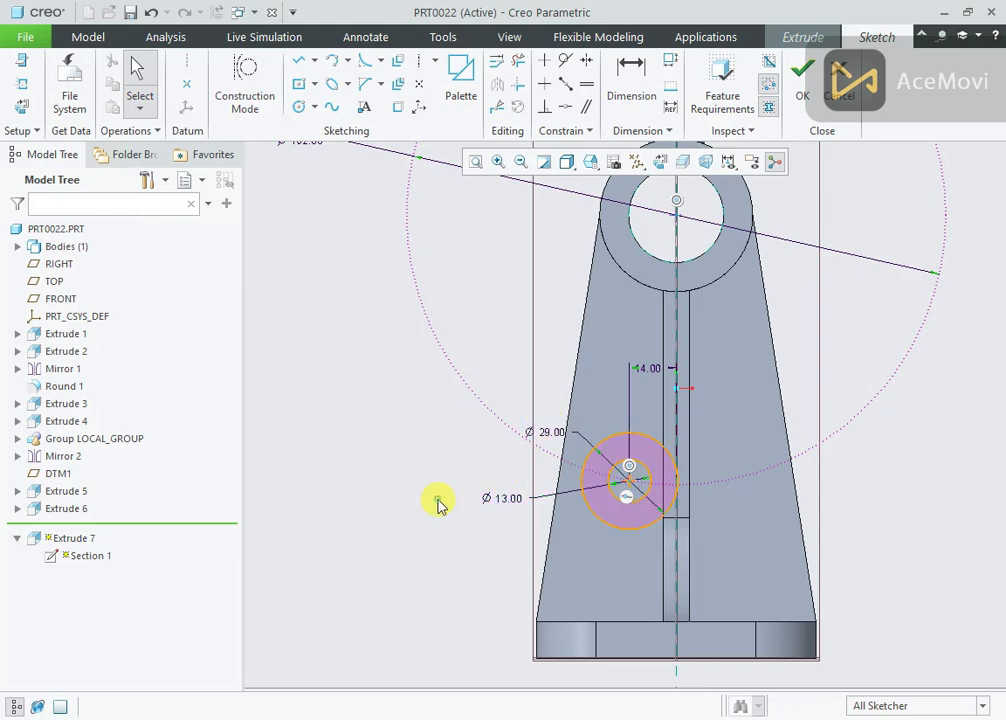
# - Finish the sketch and extrude it as an added solid boss, 33 deep and symmetric about the sketch plane
pyautogui.scroll(-2, 440, 501)
pyautogui.click(815, 97)
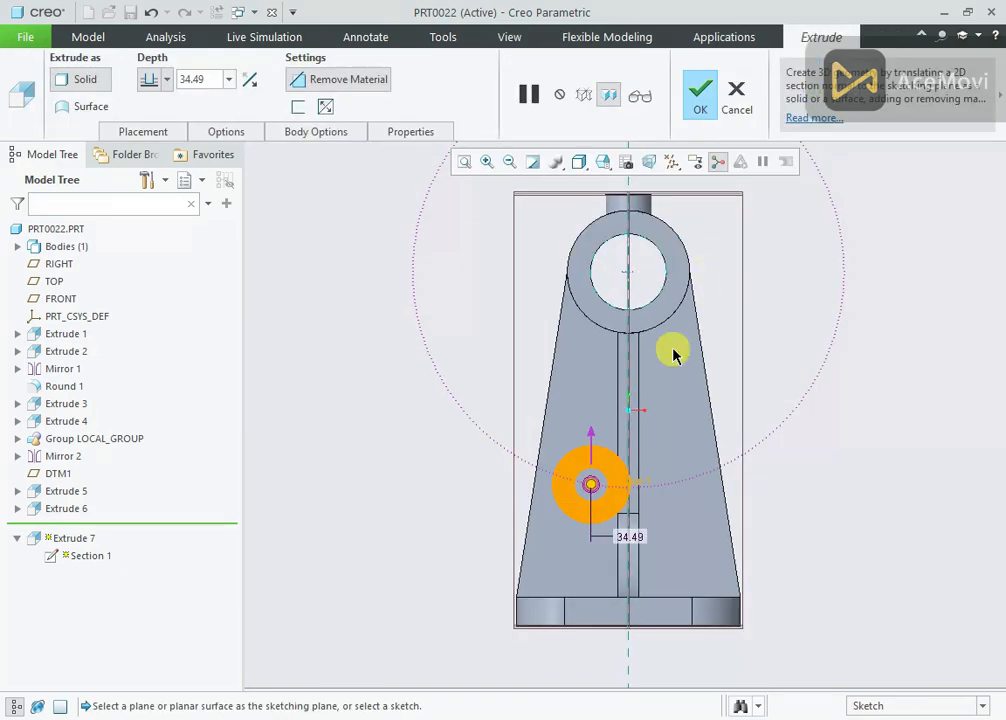
pyautogui.click(357, 79)
pyautogui.doubleClick(208, 78)
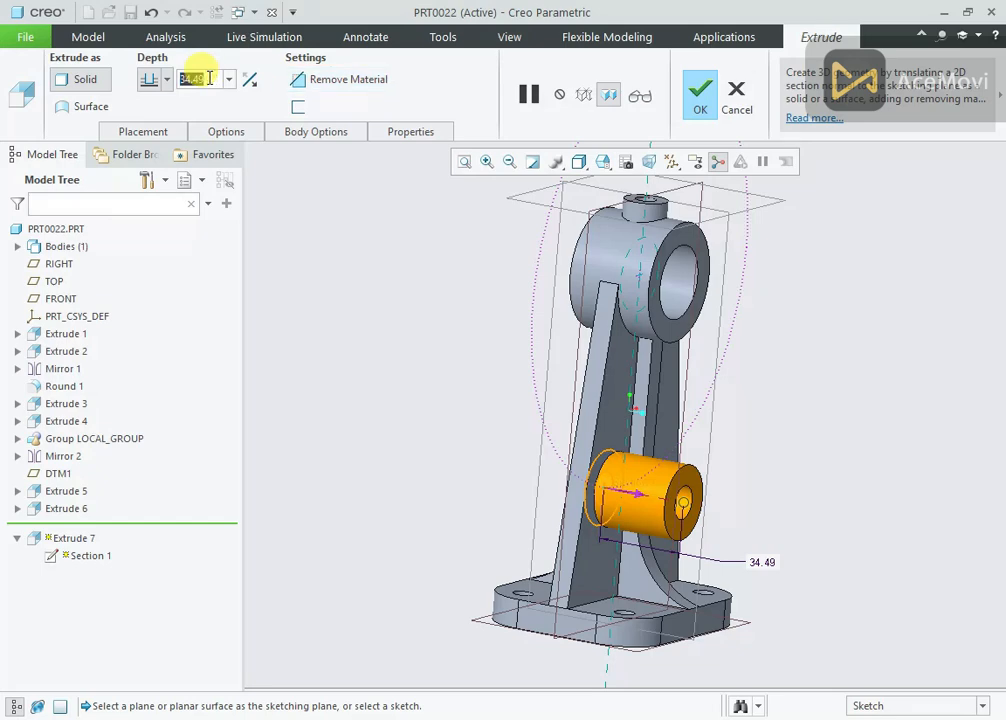
pyautogui.write('33')
pyautogui.press('Return')
pyautogui.click(167, 79)
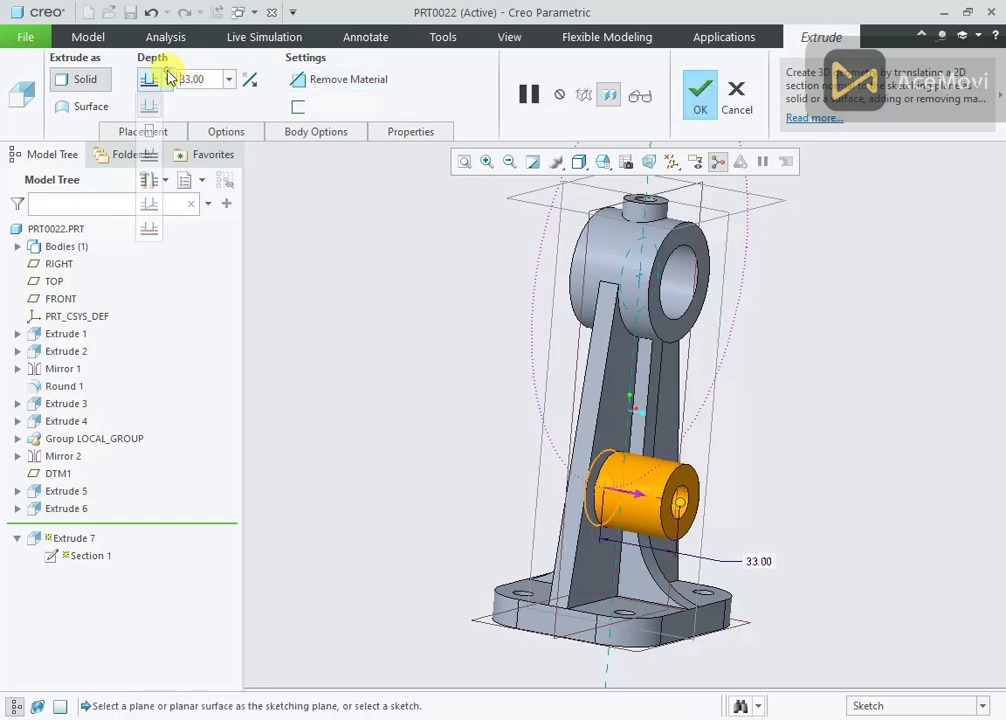
pyautogui.click(155, 137)
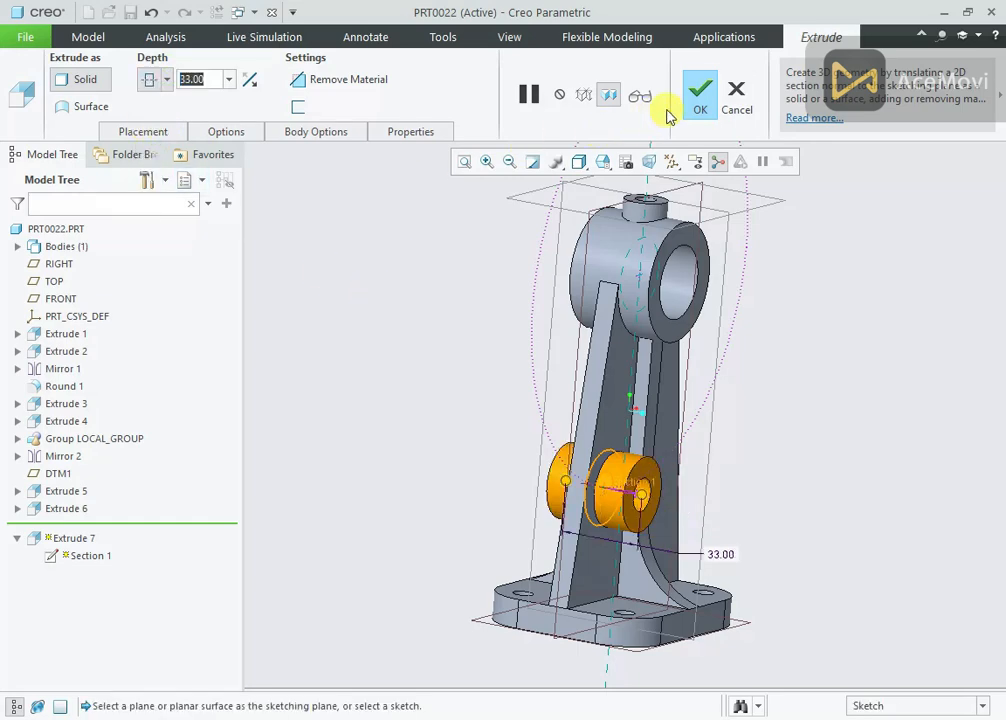
pyautogui.click(698, 93)
# - Start an extrusion sketch on the side boss's front face, oriented to the sketch view, and add its hole surface as a reference
pyautogui.moveTo(427, 323); pyautogui.dragTo(400, 345, button='middle')
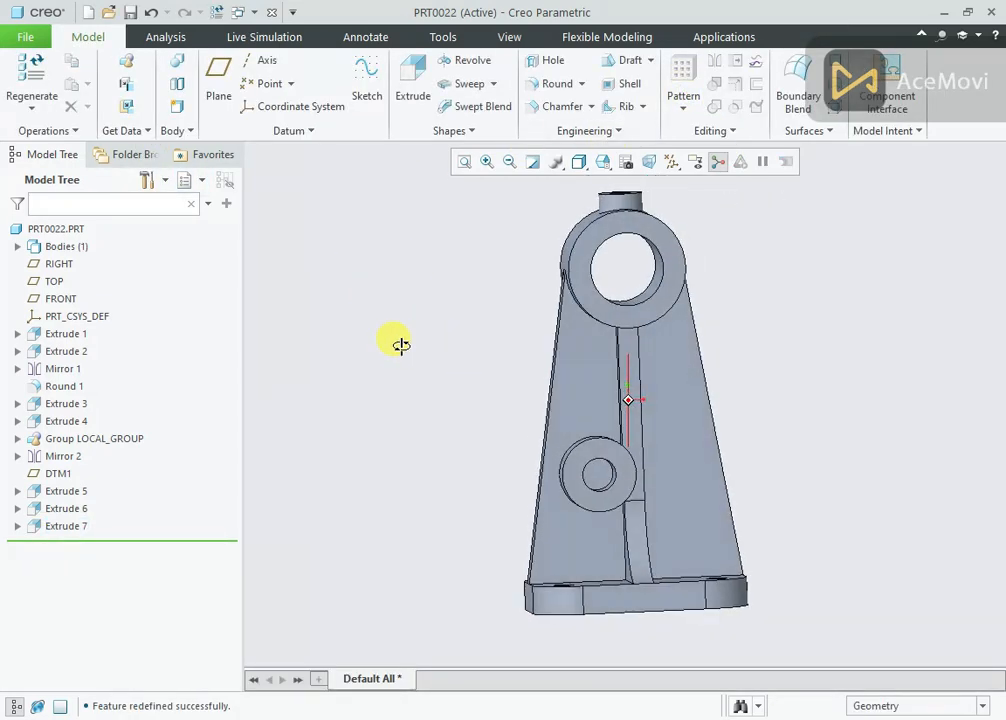
pyautogui.click(595, 458)
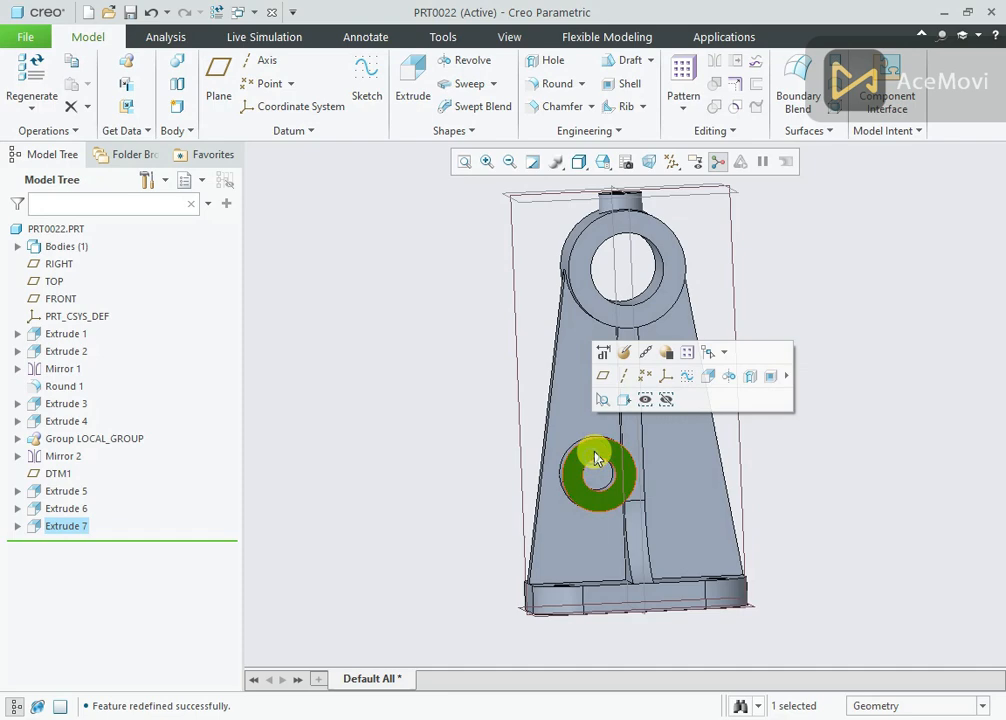
pyautogui.click(709, 378)
pyautogui.click(665, 165)
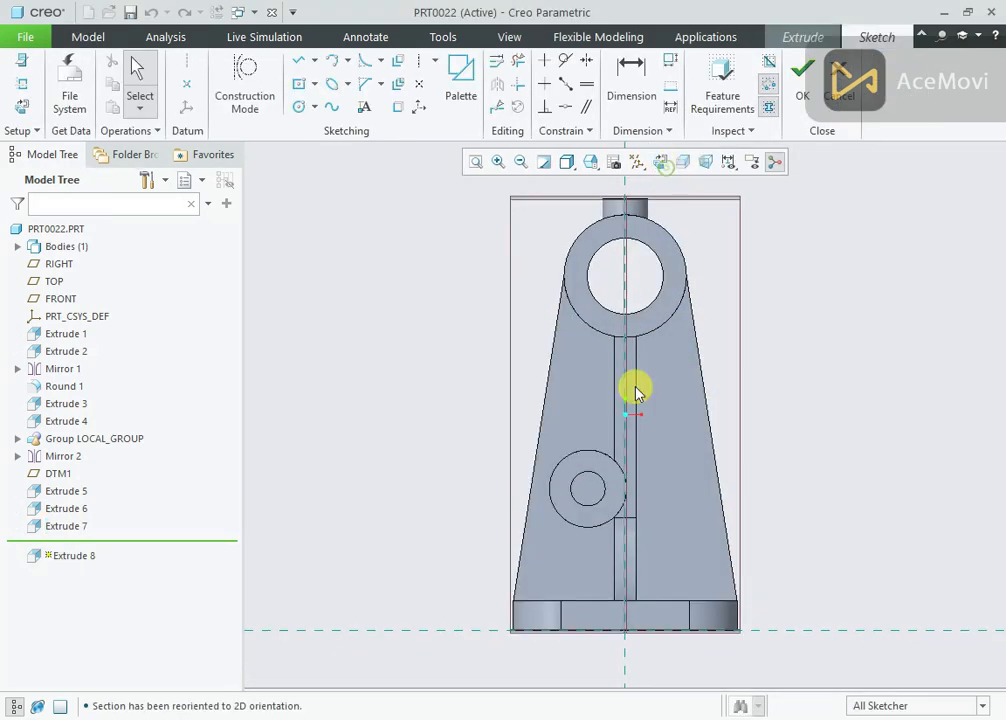
pyautogui.scroll(3, 595, 518)
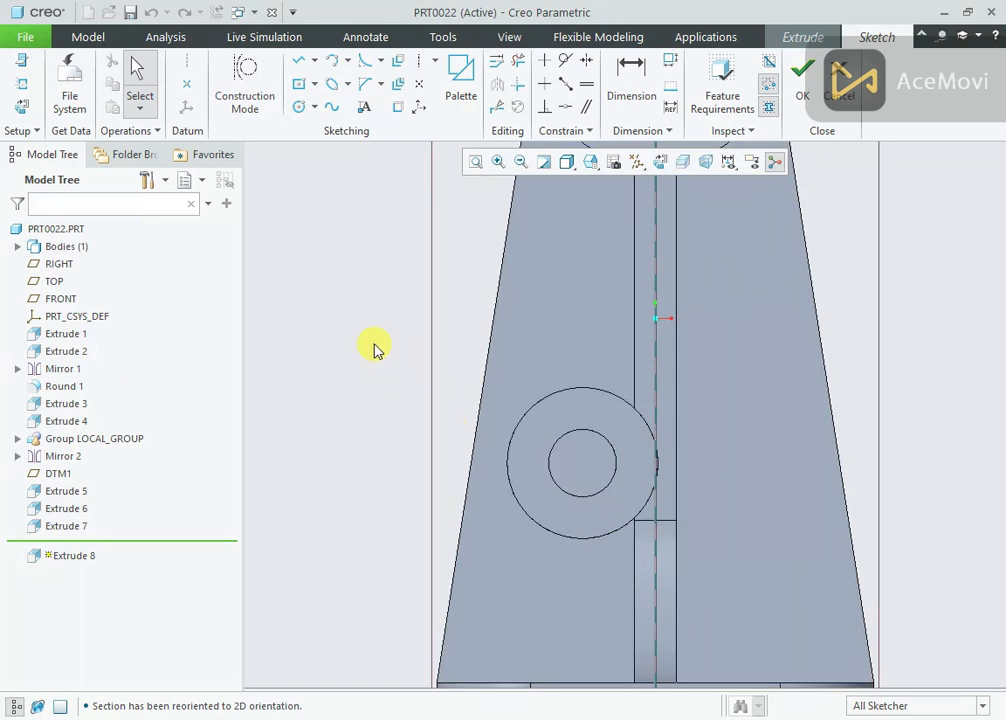
pyautogui.rightClick(388, 173)
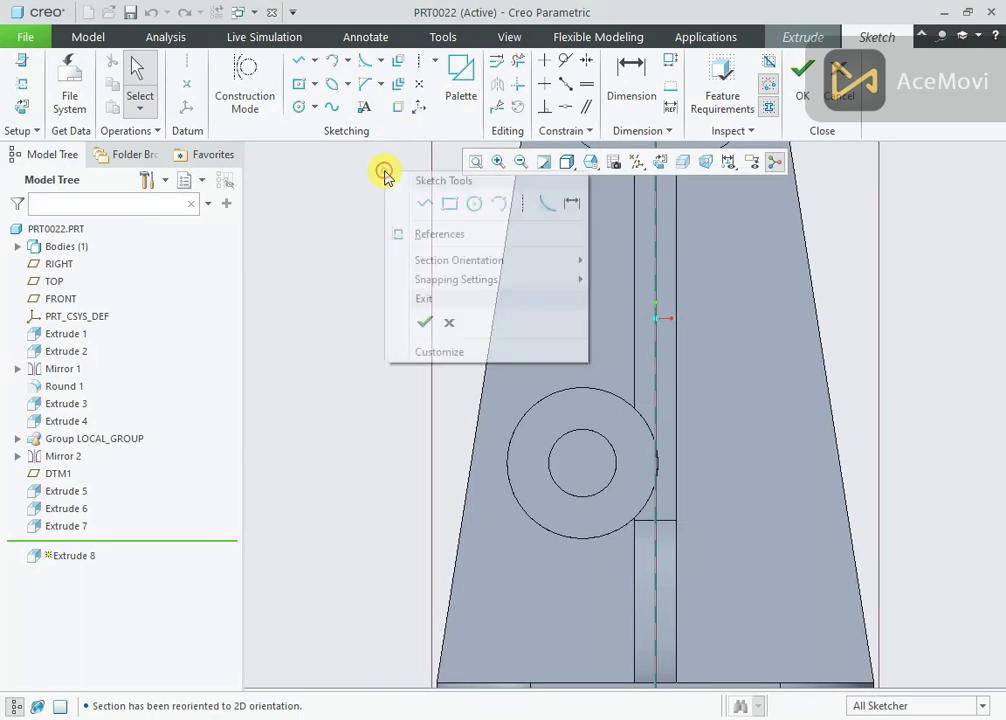
pyautogui.click(404, 231)
pyautogui.click(593, 467)
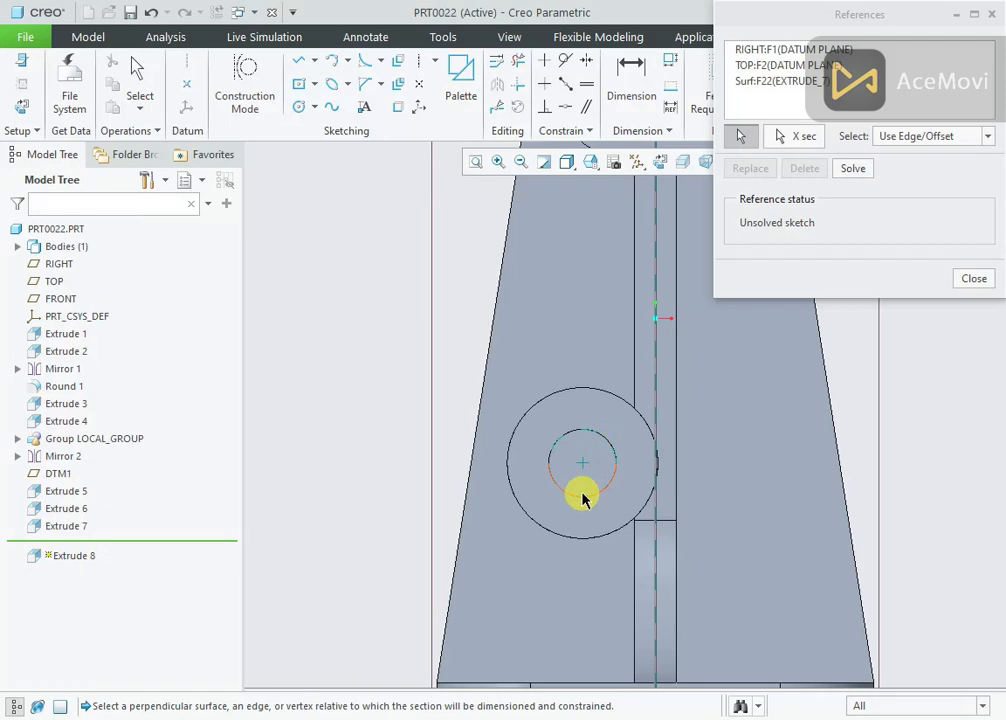
pyautogui.click(968, 278)
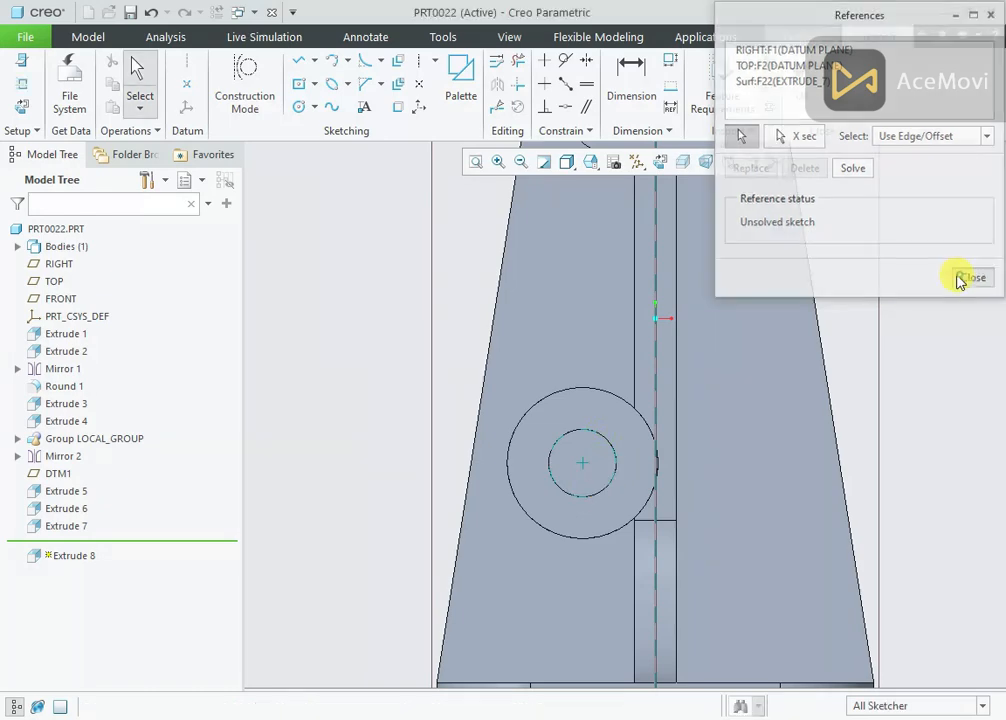
# - Project both halves of the side boss's inner circular edge into the sketch as the profile
pyautogui.click(401, 109)
pyautogui.click(565, 441)
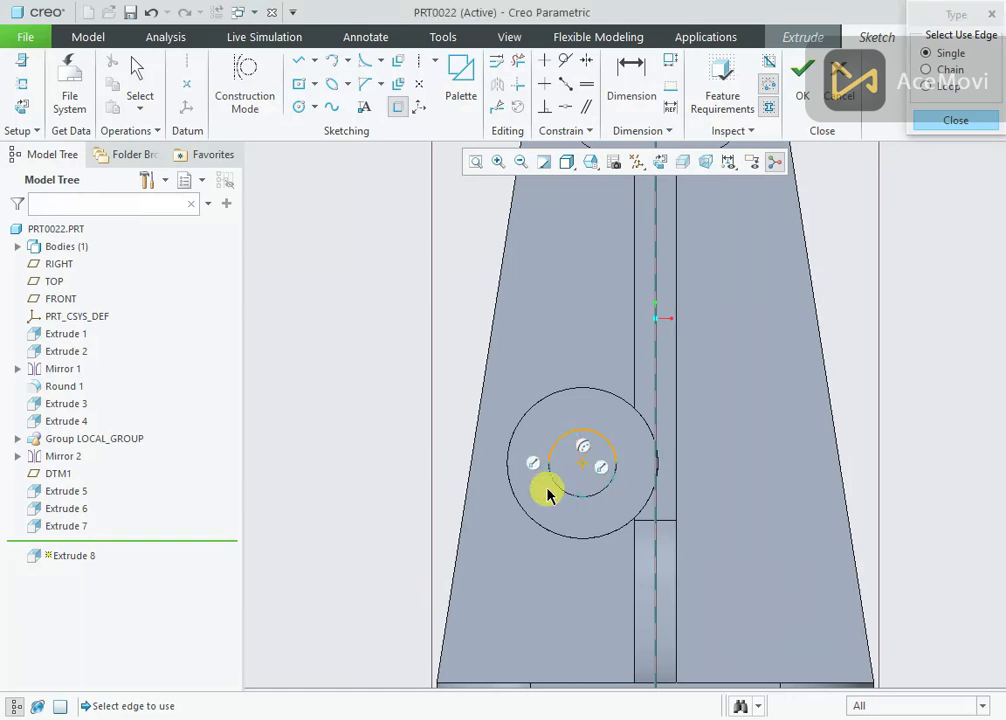
pyautogui.scroll(-4, 521, 516)
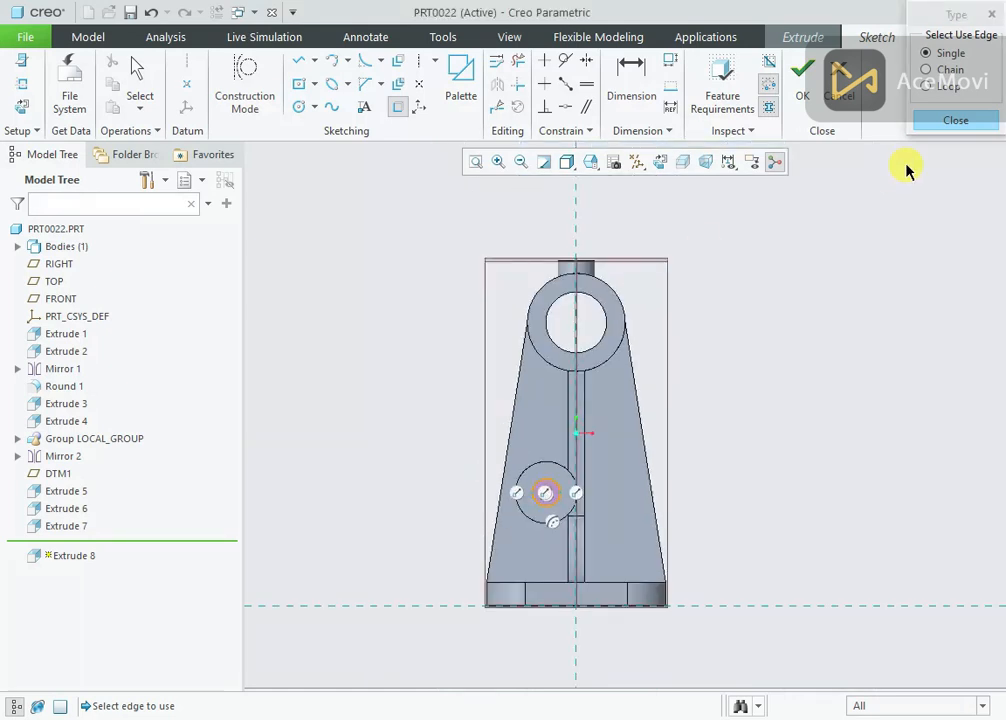
pyautogui.click(952, 119)
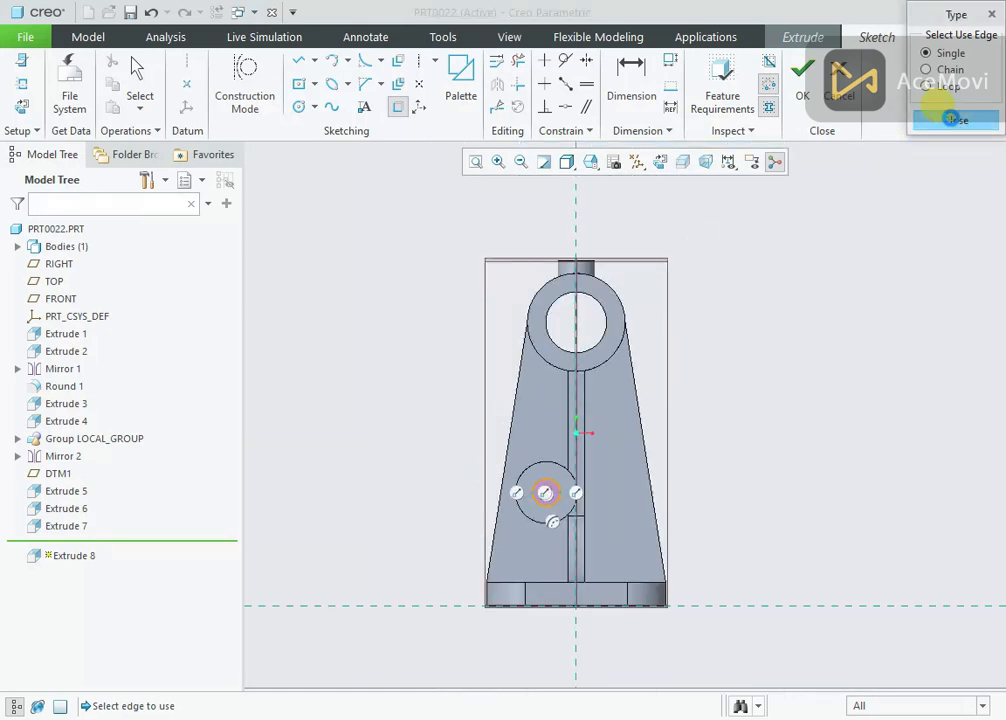
# - Finish the sketch and extrude the projected circle 71.60 back through the boss and web as a material-removing cut
pyautogui.click(802, 78)
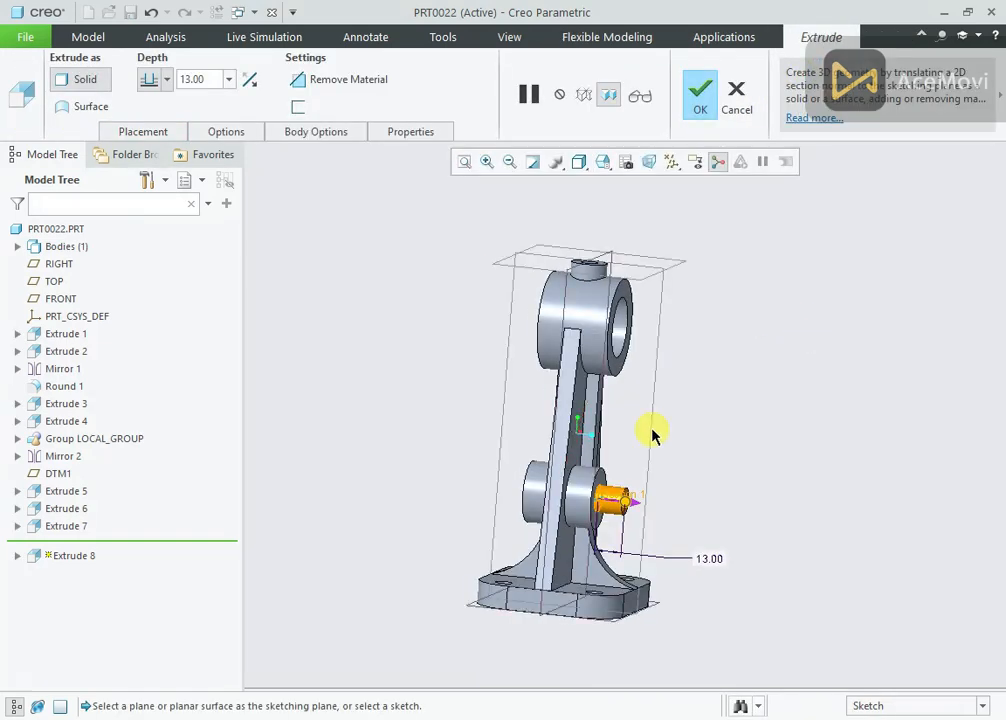
pyautogui.moveTo(617, 498); pyautogui.dragTo(449, 512)
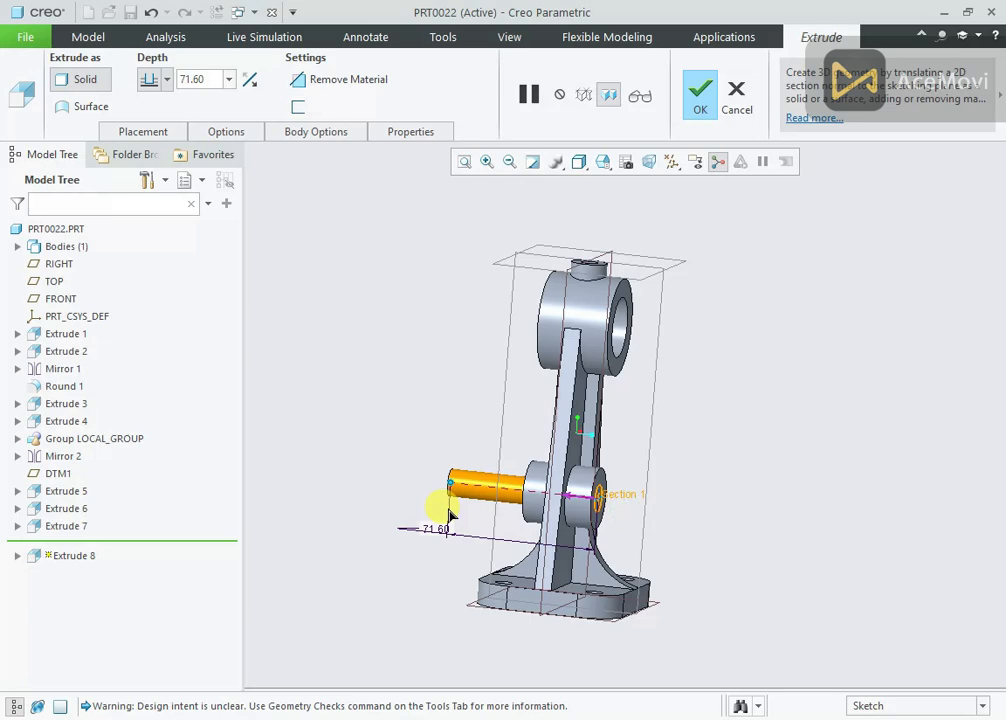
pyautogui.click(365, 88)
pyautogui.click(699, 98)
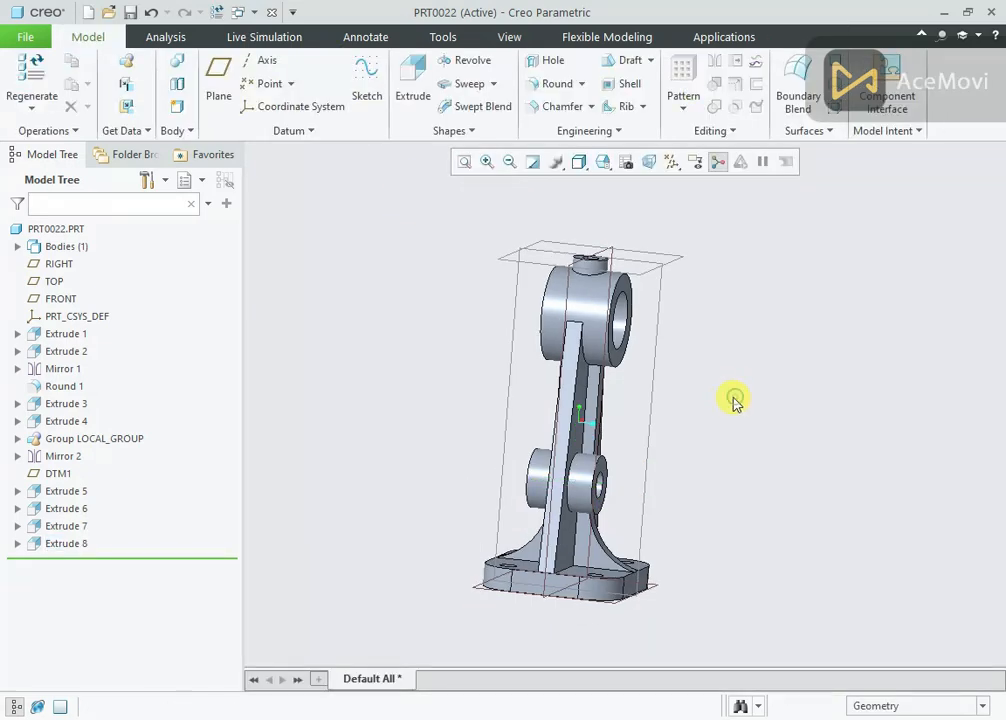
pyautogui.moveTo(733, 400); pyautogui.dragTo(519, 456, button='middle')
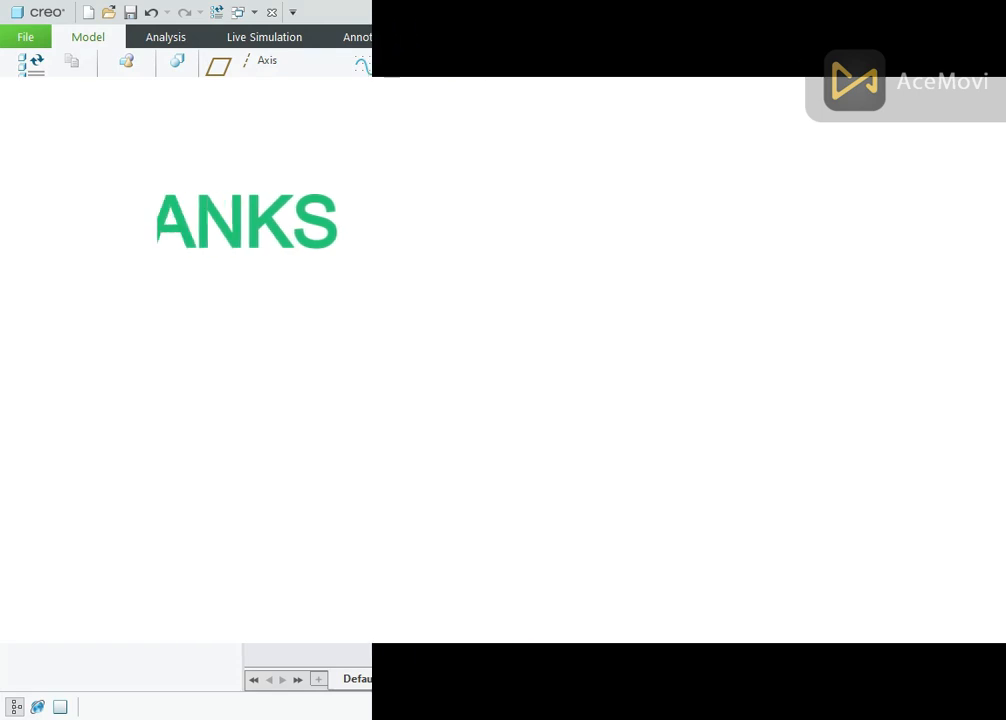